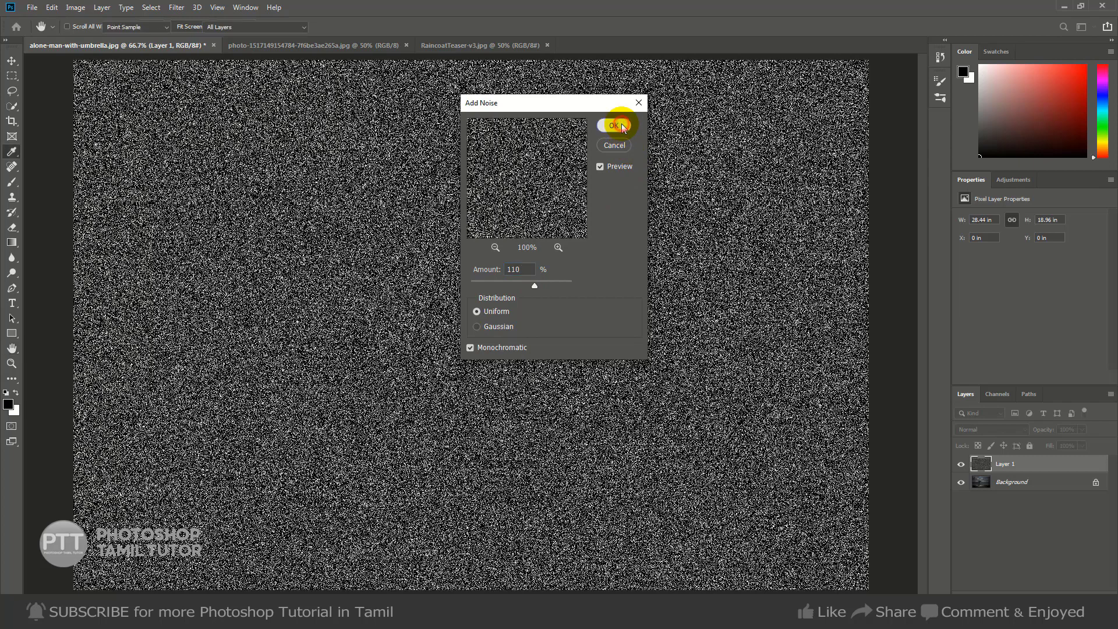
# Enlarge the noise layer past the canvas edges to about 114% width and 118% height.
pyautogui.hotkey('ctrl', '-')
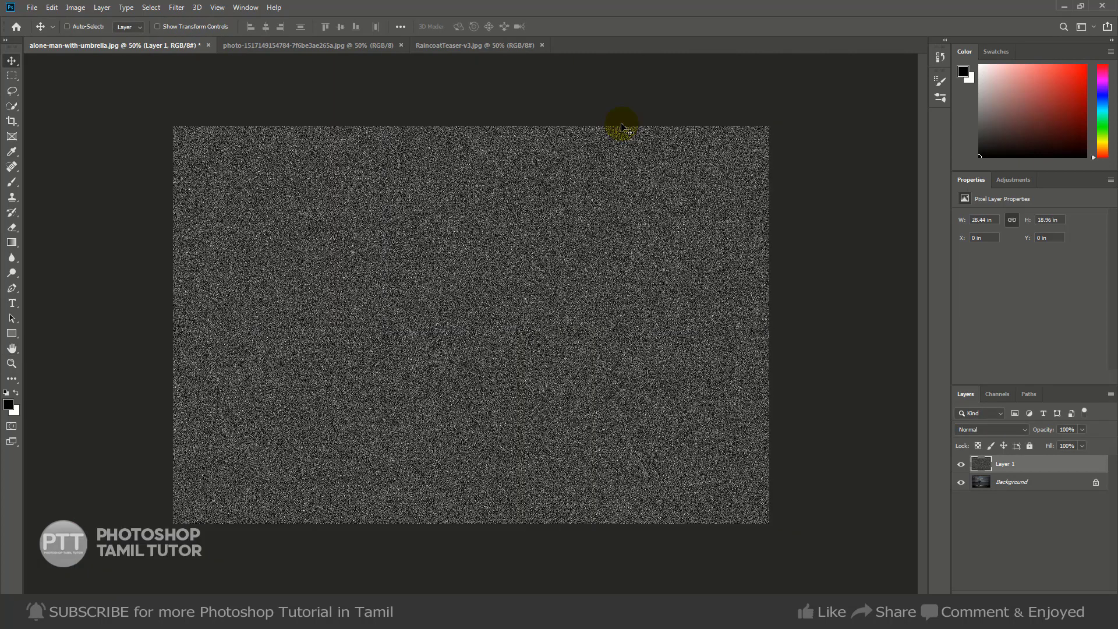
pyautogui.hotkey('ctrl', 't')
pyautogui.moveTo(769, 124); pyautogui.dragTo(810, 89)
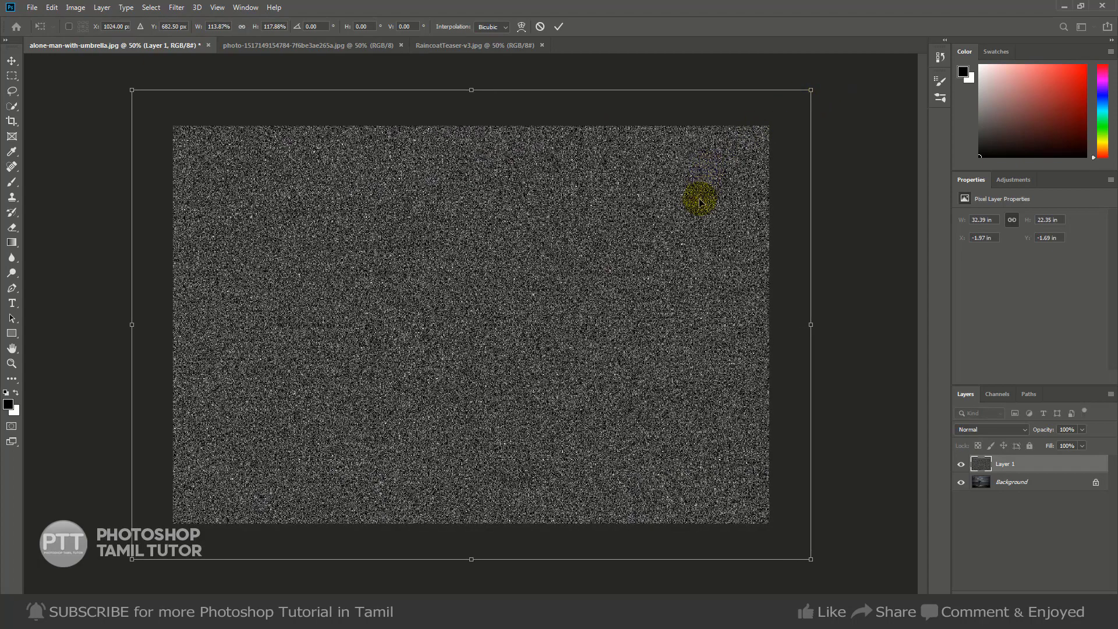
pyautogui.doubleClick(582, 230)
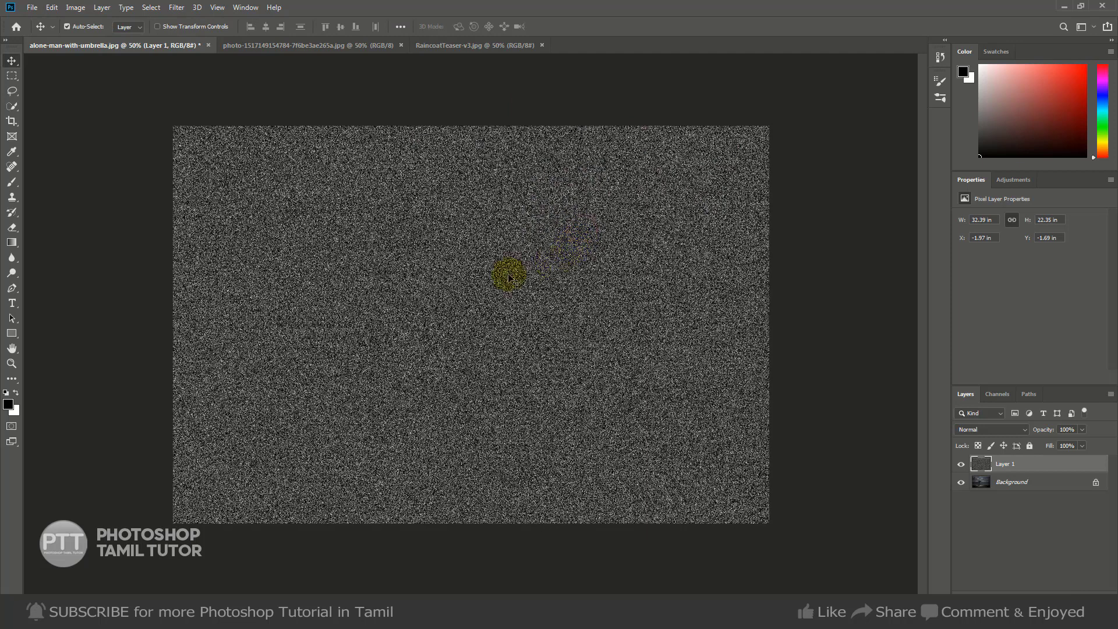
# Soften the noise layer with a Gaussian Blur of 0.6 pixels radius.
pyautogui.click(176, 7)
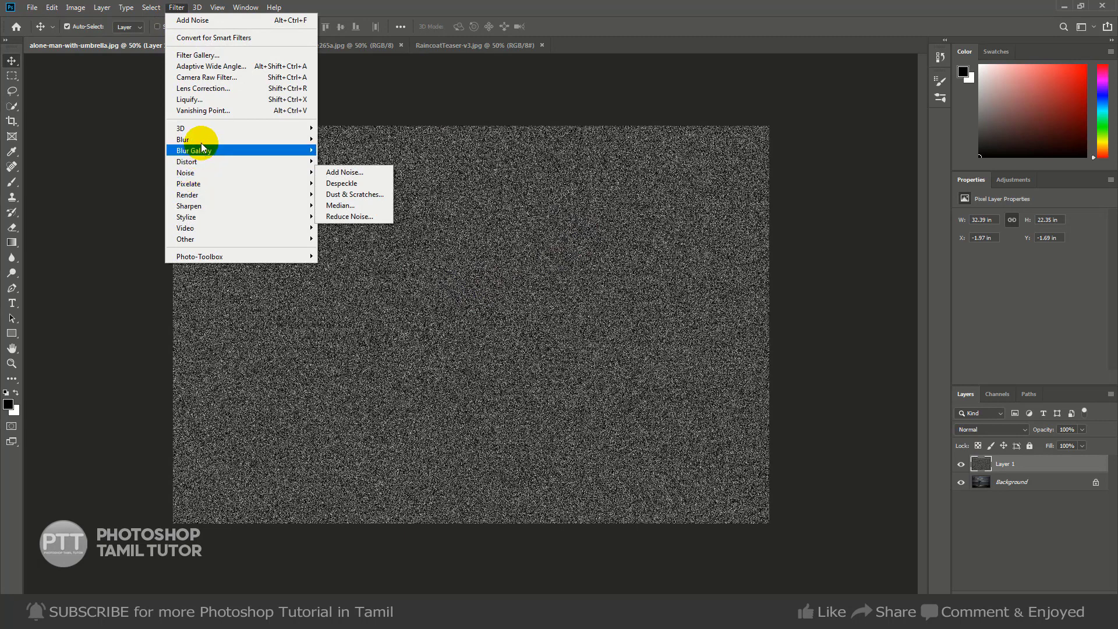
pyautogui.moveTo(193, 141)
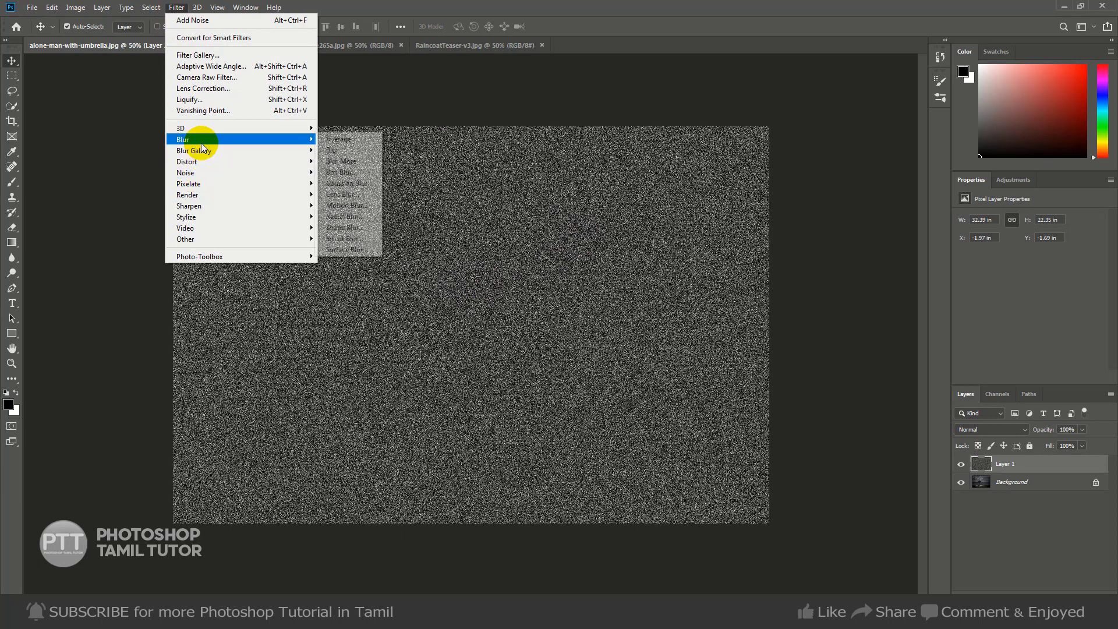
pyautogui.click(370, 185)
pyautogui.moveTo(488, 305); pyautogui.dragTo(474, 306)
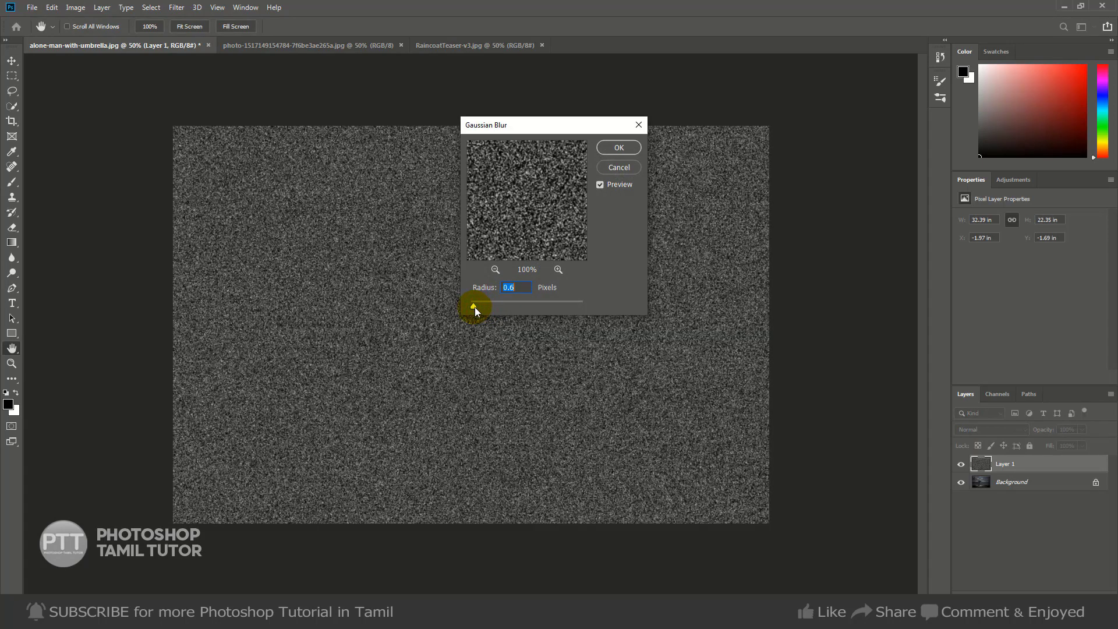
pyautogui.click(617, 149)
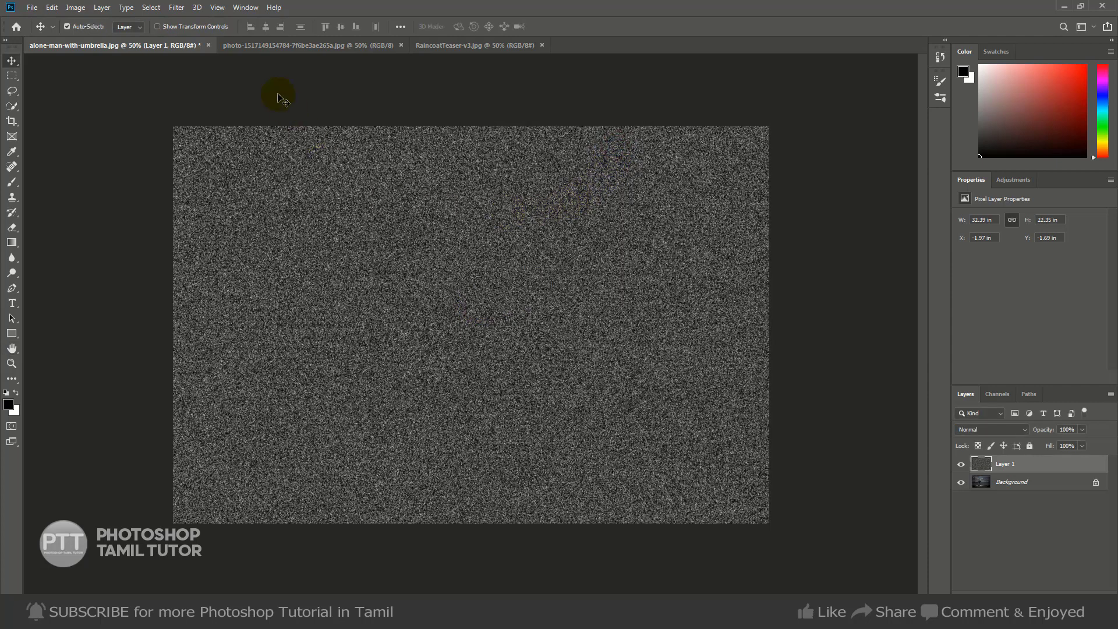
# Try a vertical Motion Blur on the noise layer with a 90° angle and 138 pixels distance.
pyautogui.click(177, 8)
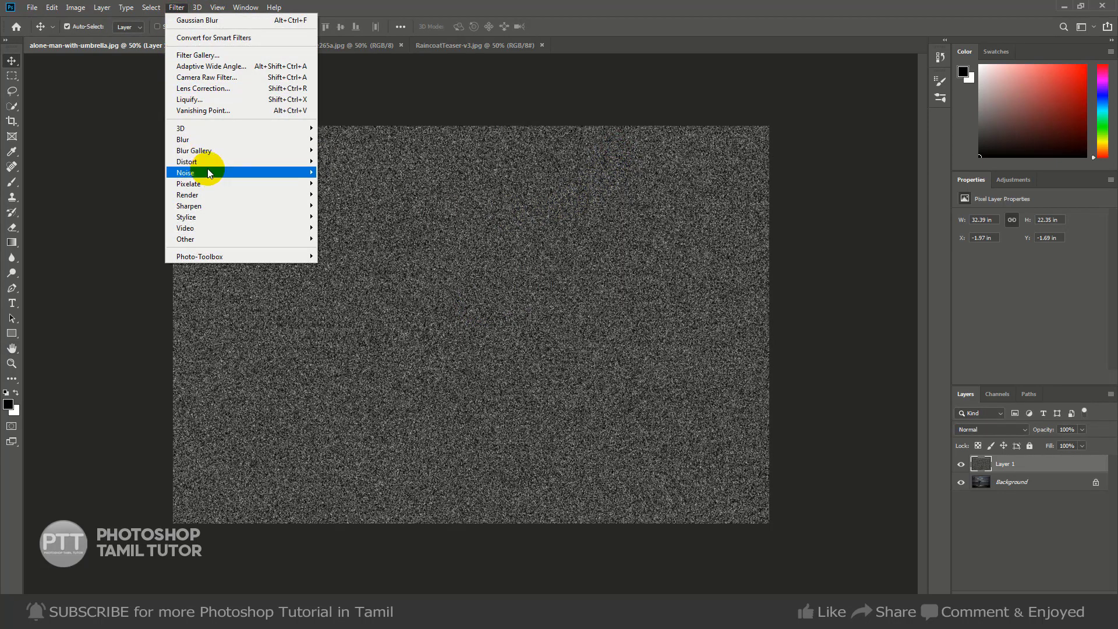
pyautogui.moveTo(217, 143)
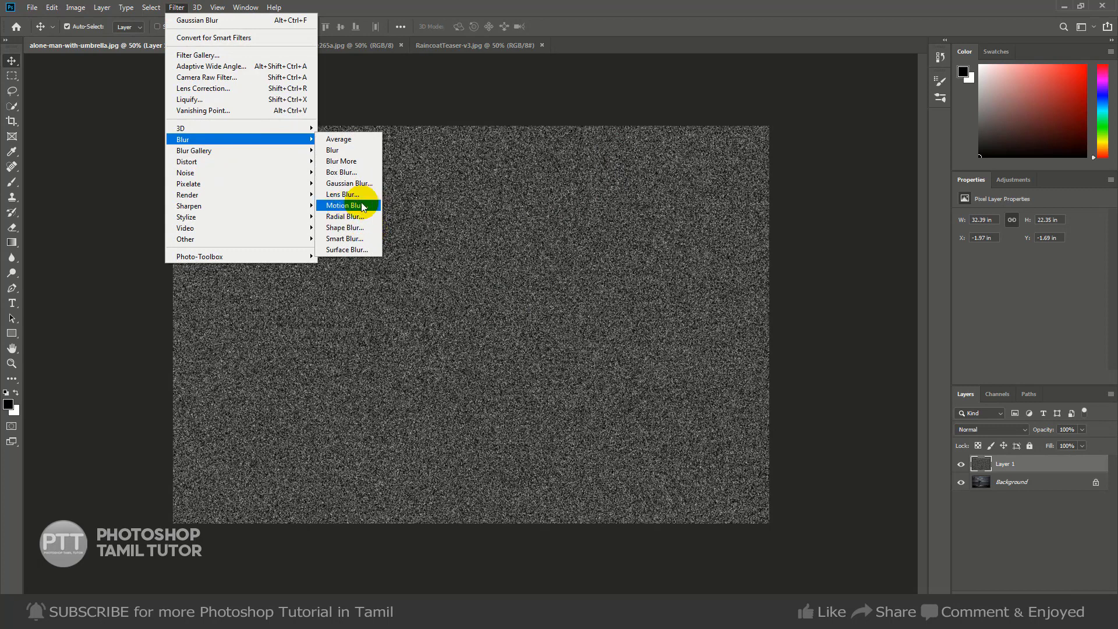
pyautogui.click(373, 206)
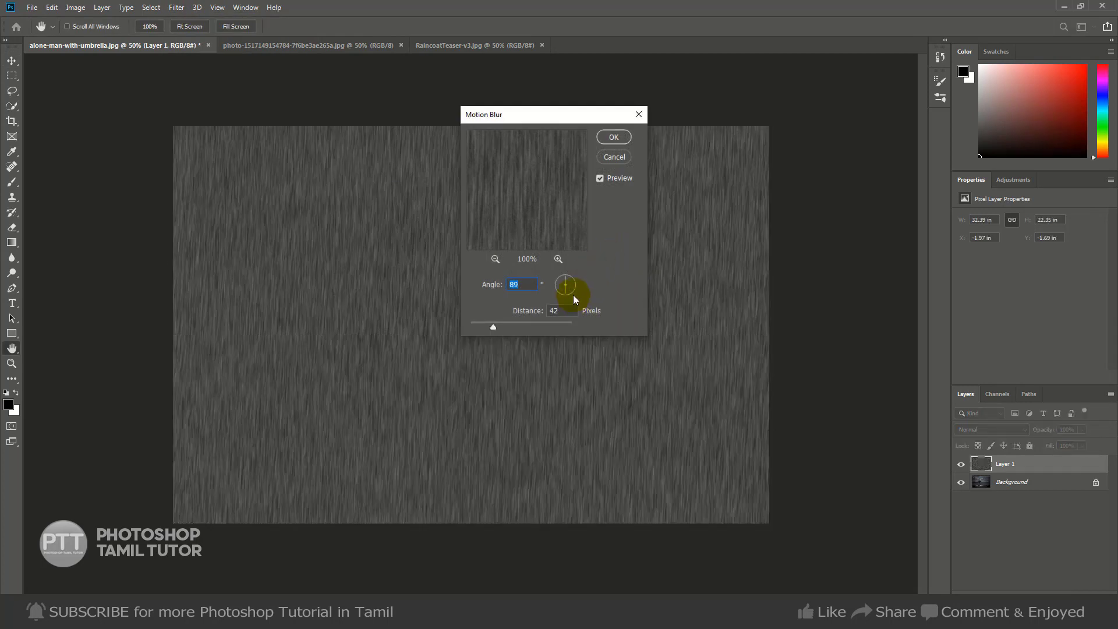
pyautogui.moveTo(528, 324); pyautogui.dragTo(510, 326)
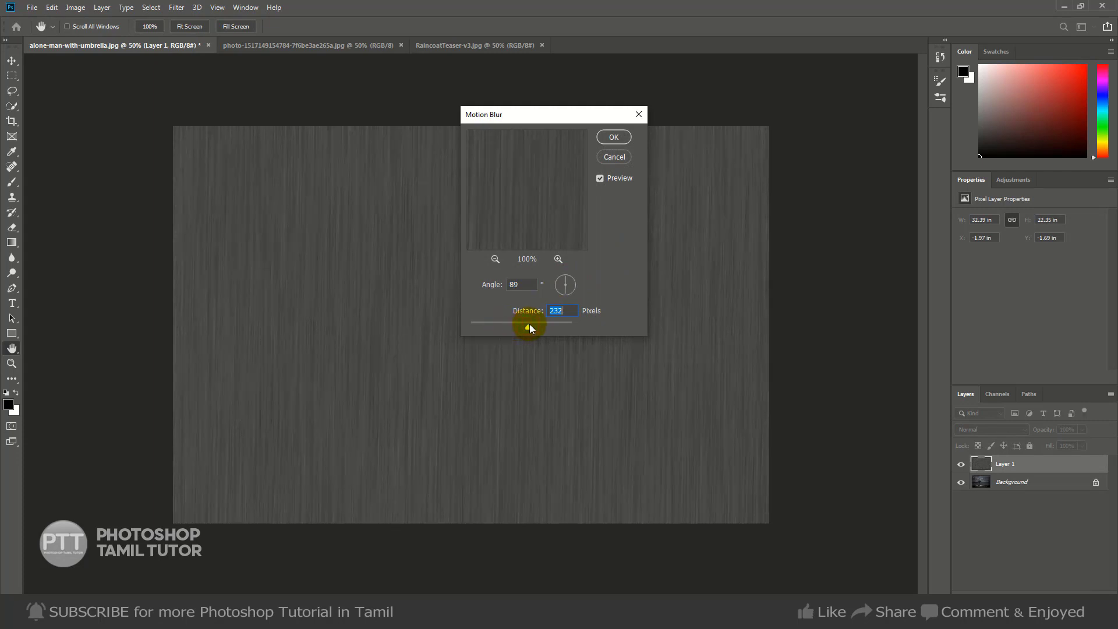
pyautogui.click(520, 286)
pyautogui.write('90')
pyautogui.click(620, 139)
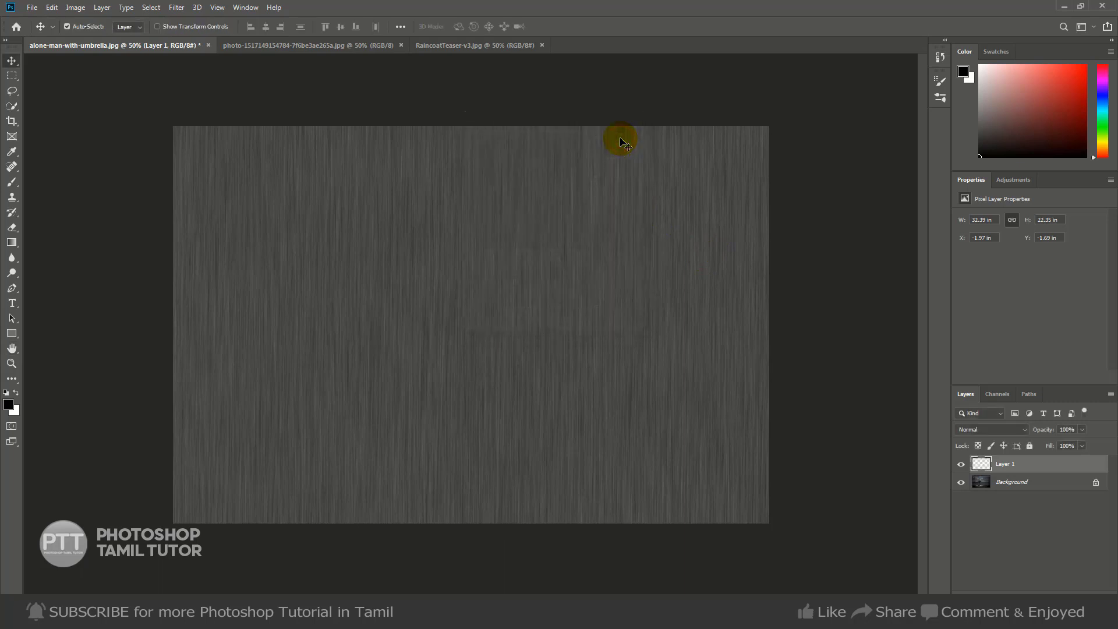
# Try the Screen blend mode on the vertically streaked layer, and undo back to the state before the Motion Blur.
pyautogui.click(980, 431)
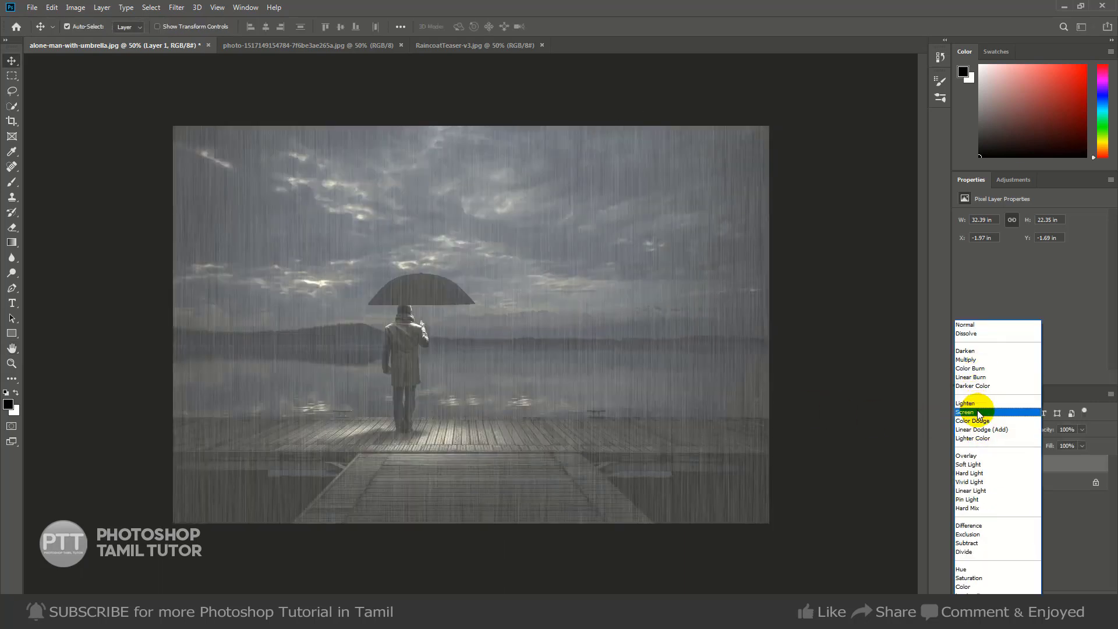
pyautogui.click(750, 344)
pyautogui.hotkey('ctrl', 'z')
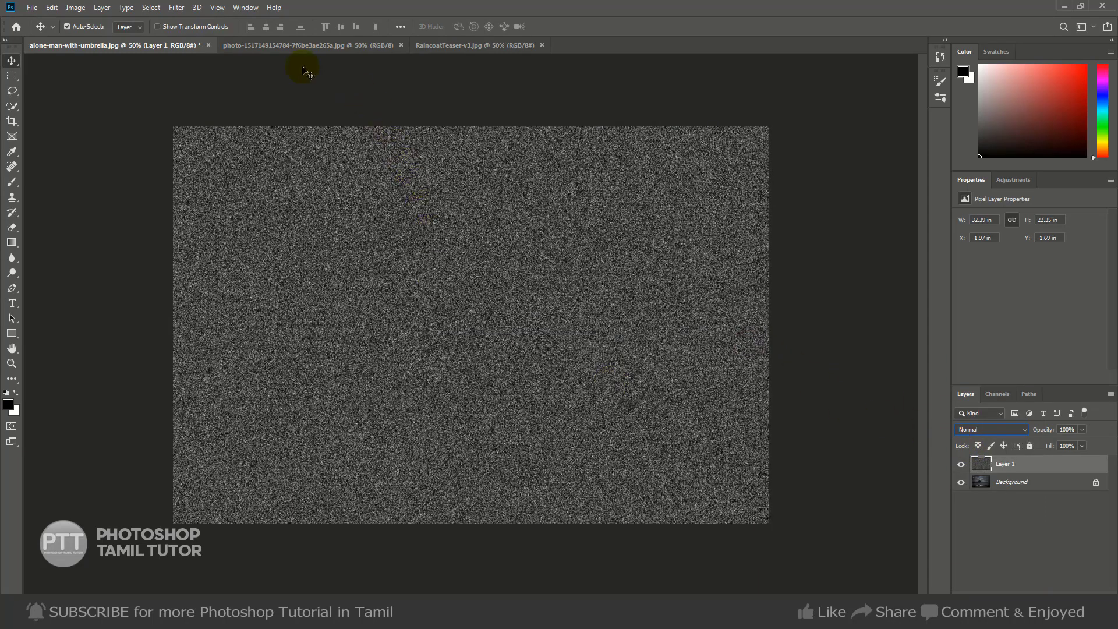
# Apply a slanted Motion Blur to the noise layer with a -68° angle and 138 pixels distance.
pyautogui.click(177, 7)
pyautogui.moveTo(215, 139)
pyautogui.click(361, 206)
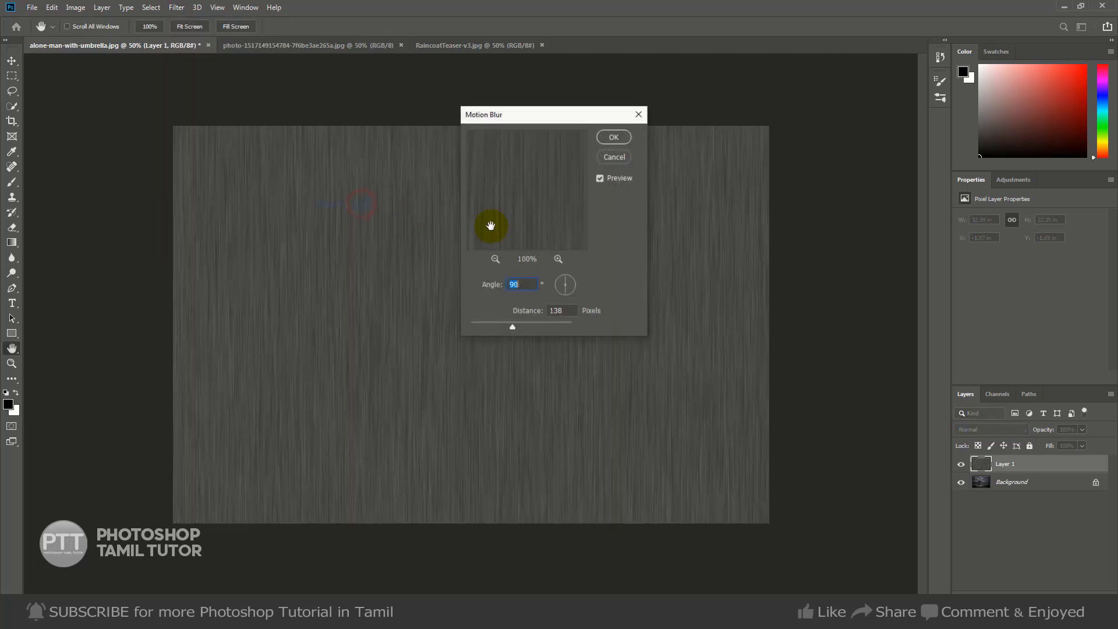
pyautogui.click(564, 282)
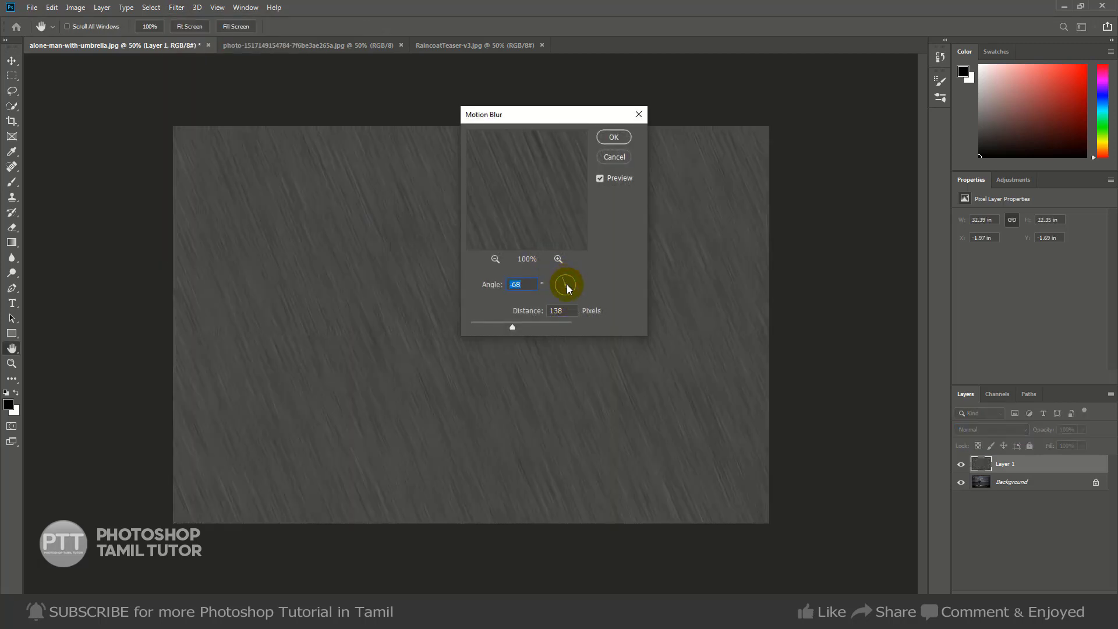
pyautogui.click(616, 139)
pyautogui.press('v')
# Set the blend mode of the slanted rain layer to Screen.
pyautogui.click(976, 430)
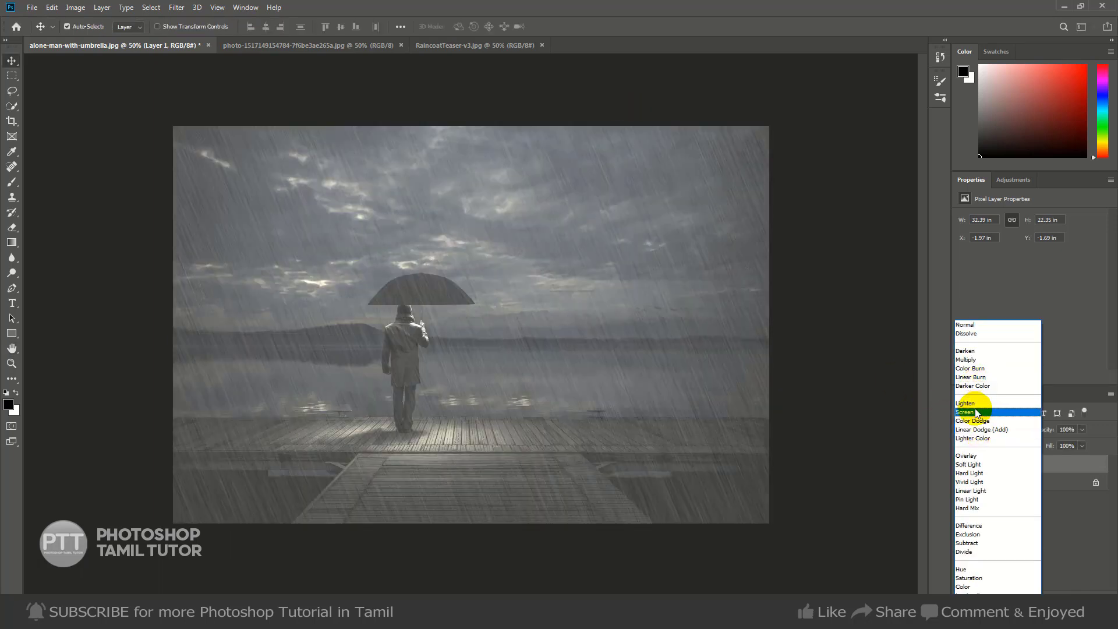
pyautogui.click(976, 412)
pyautogui.click(1018, 470)
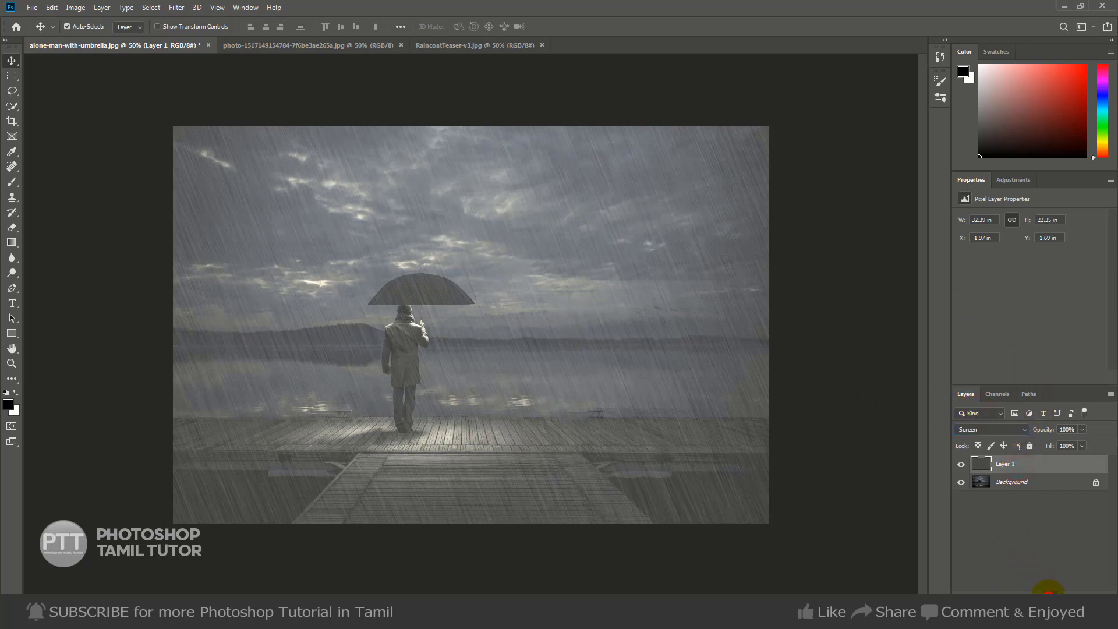
# Add a Levels adjustment above the rain layer with input levels 55, 0.75 and 227.
pyautogui.click(1048, 588)
pyautogui.click(1054, 441)
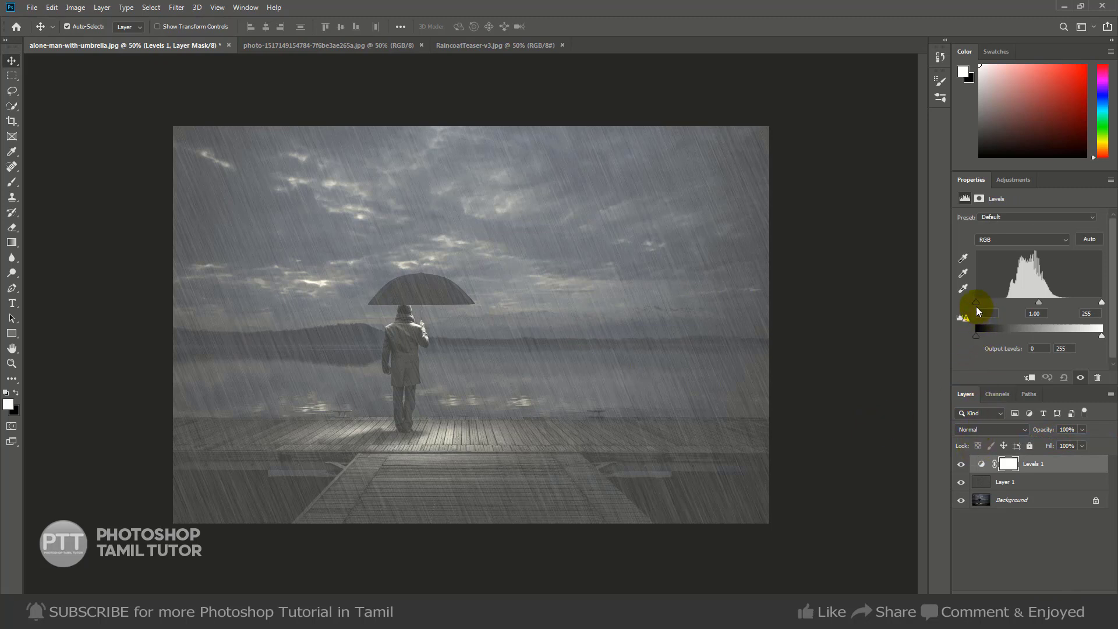
pyautogui.moveTo(975, 302); pyautogui.dragTo(1002, 298)
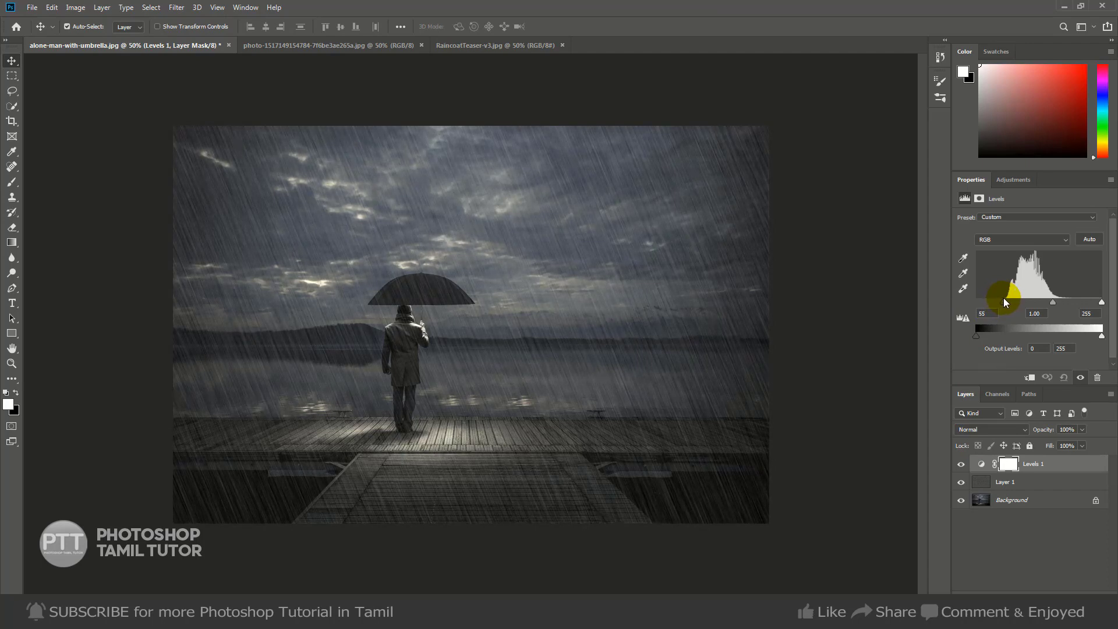
pyautogui.moveTo(1101, 303); pyautogui.dragTo(1054, 301)
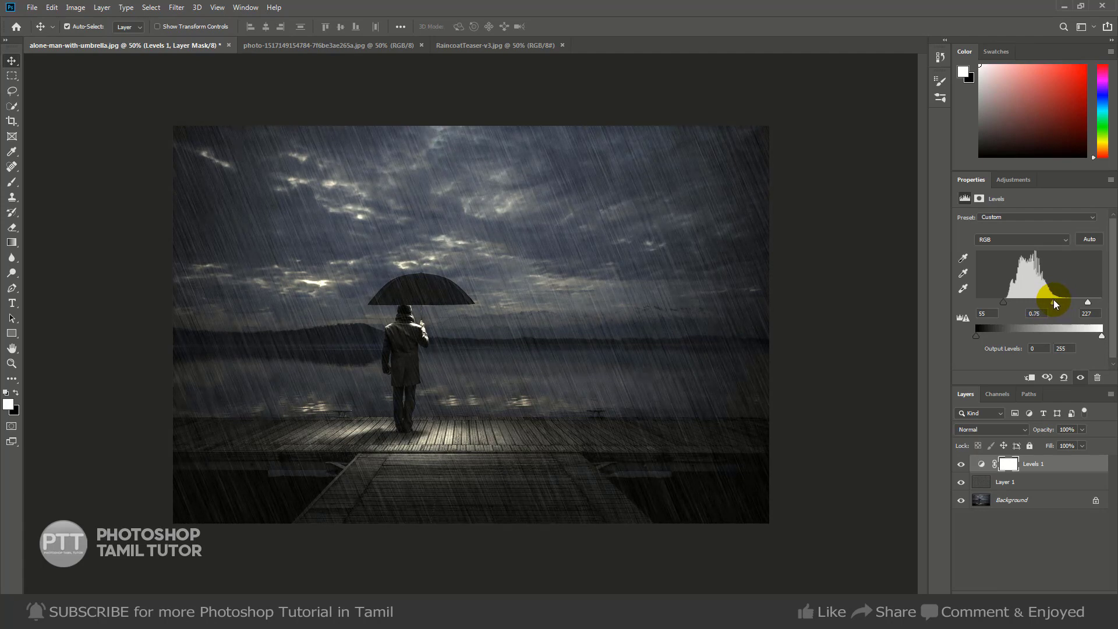
# Stamp all visible layers into a new layer above the Levels adjustment and hide every layer beneath it.
pyautogui.keyDown('ctrl'); pyautogui.click(442, 326); pyautogui.keyUp('ctrl')
pyautogui.keyDown('ctrl'); pyautogui.click(360, 309); pyautogui.keyUp('ctrl')
pyautogui.moveTo(420, 284); pyautogui.dragTo(561, 300)
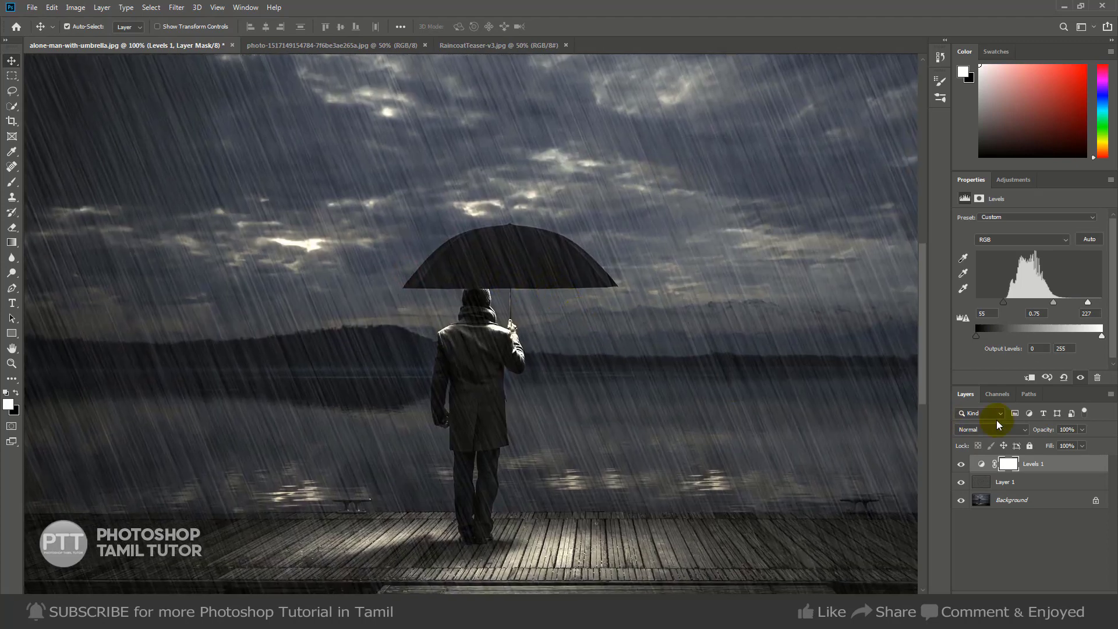
pyautogui.click(1027, 483)
pyautogui.click(1031, 466)
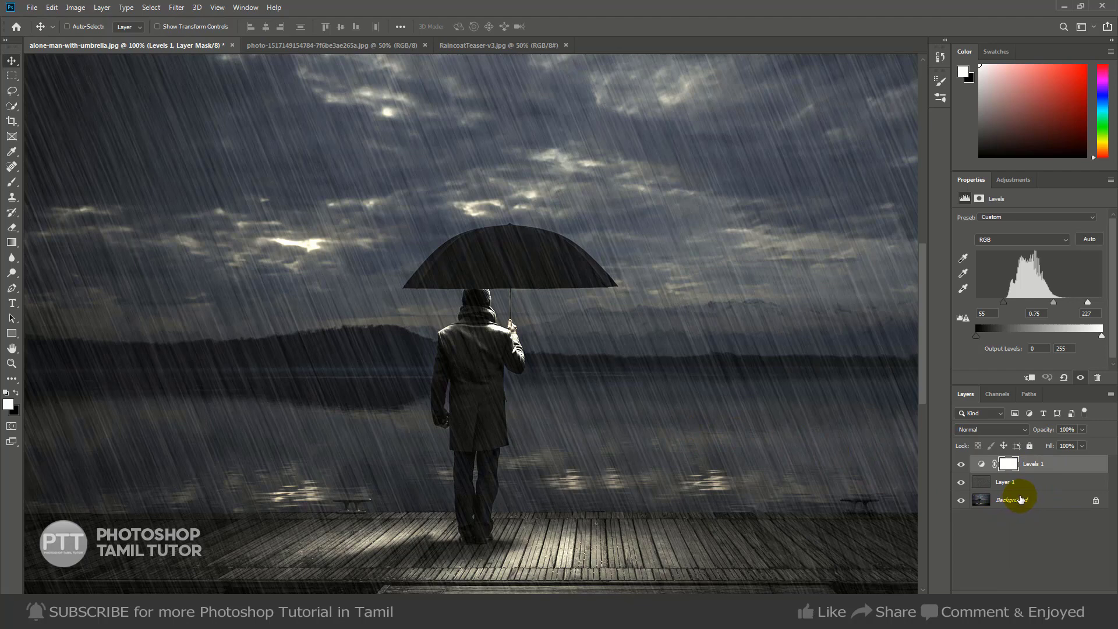
pyautogui.hotkey('ctrl', 'alt', 'shift', 'e')
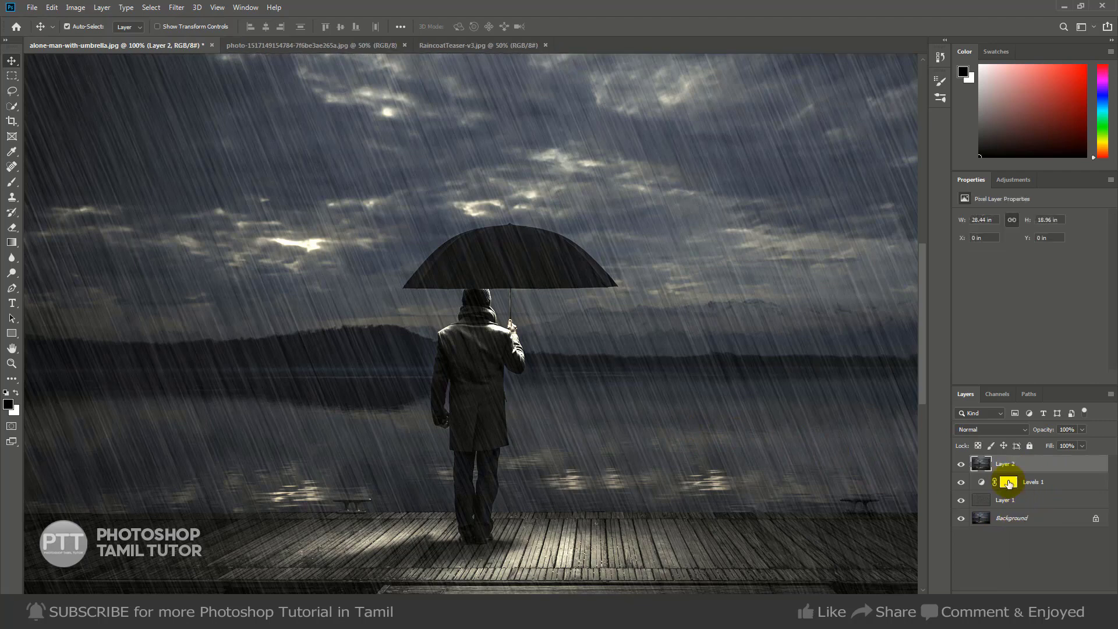
pyautogui.keyDown('alt'); pyautogui.click(961, 468); pyautogui.keyUp('alt')
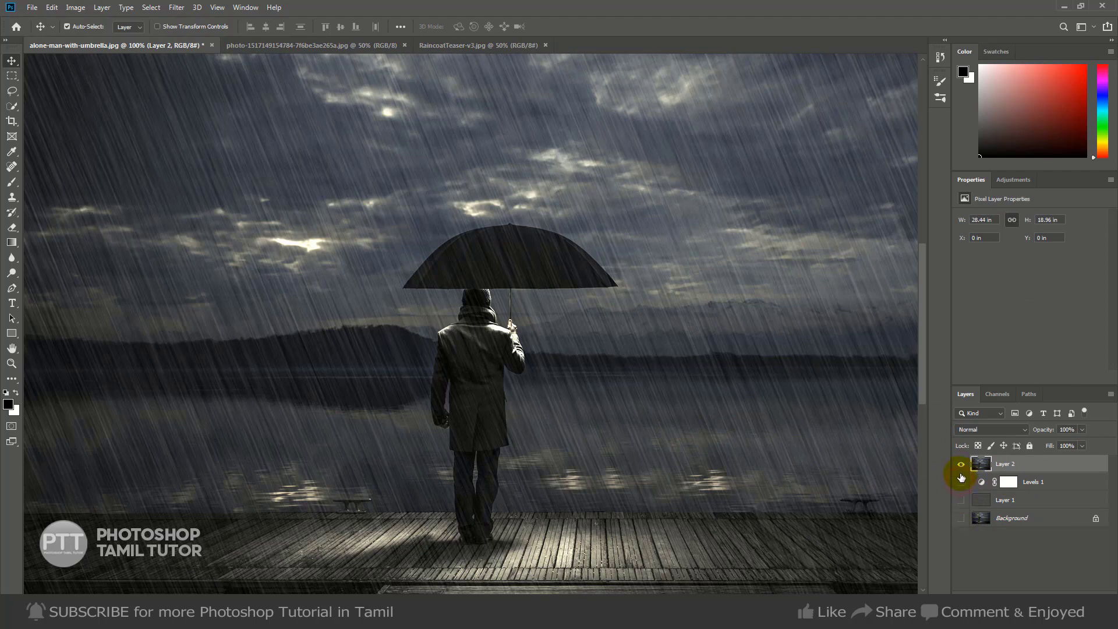
pyautogui.click(961, 469)
pyautogui.click(961, 469)
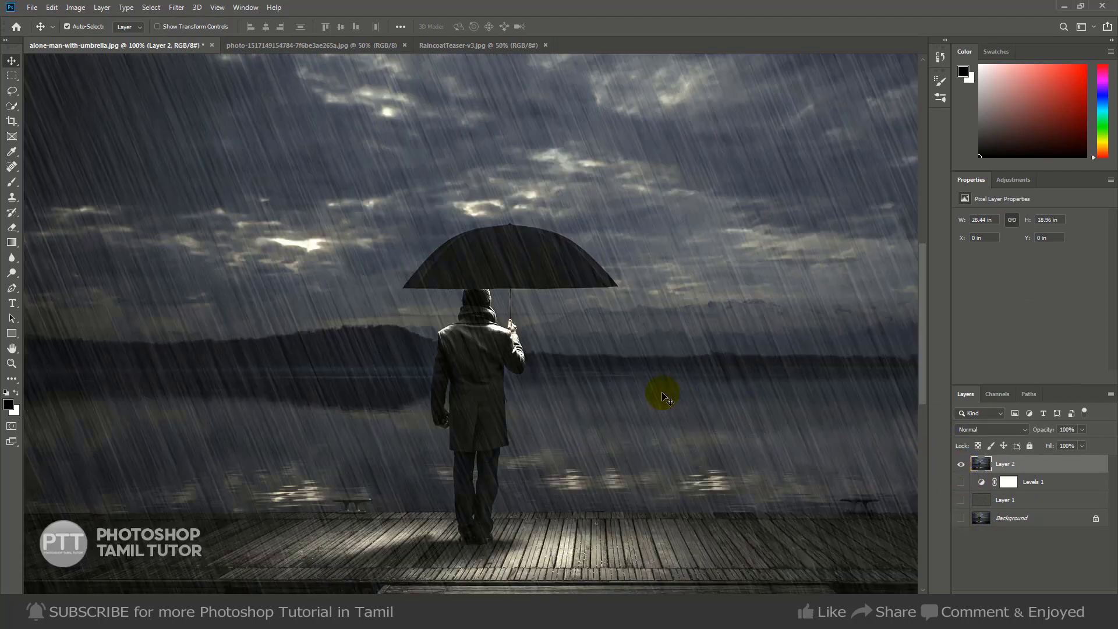
# Create a new layer above the merged rain image and fill it with black.
pyautogui.press('ctrl')
pyautogui.hotkey('ctrl', 'shift', 'n')
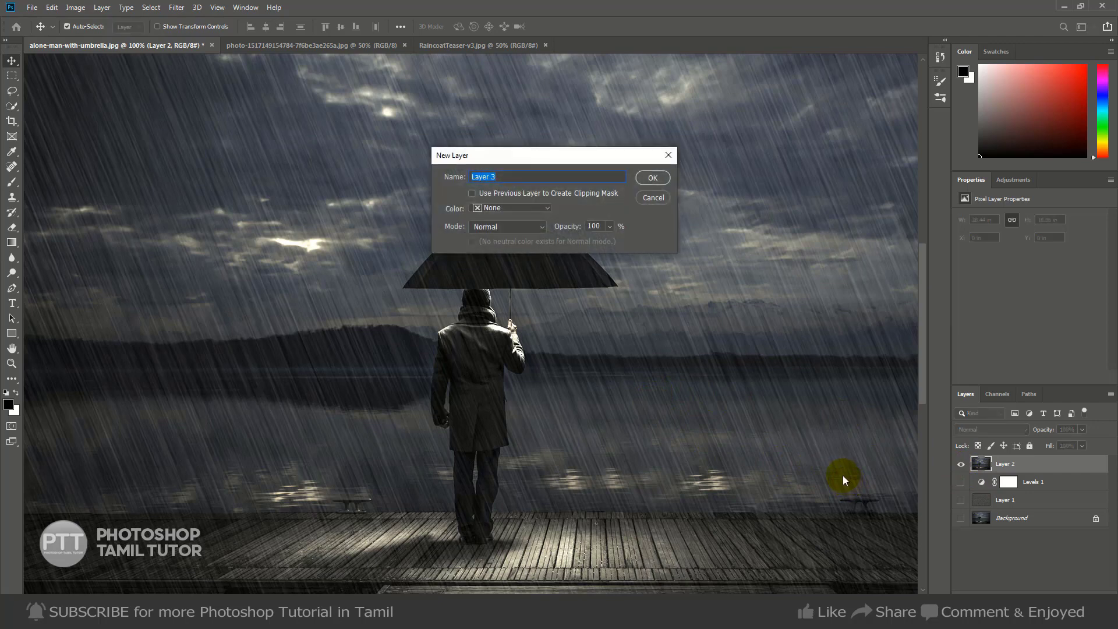
pyautogui.press('Return')
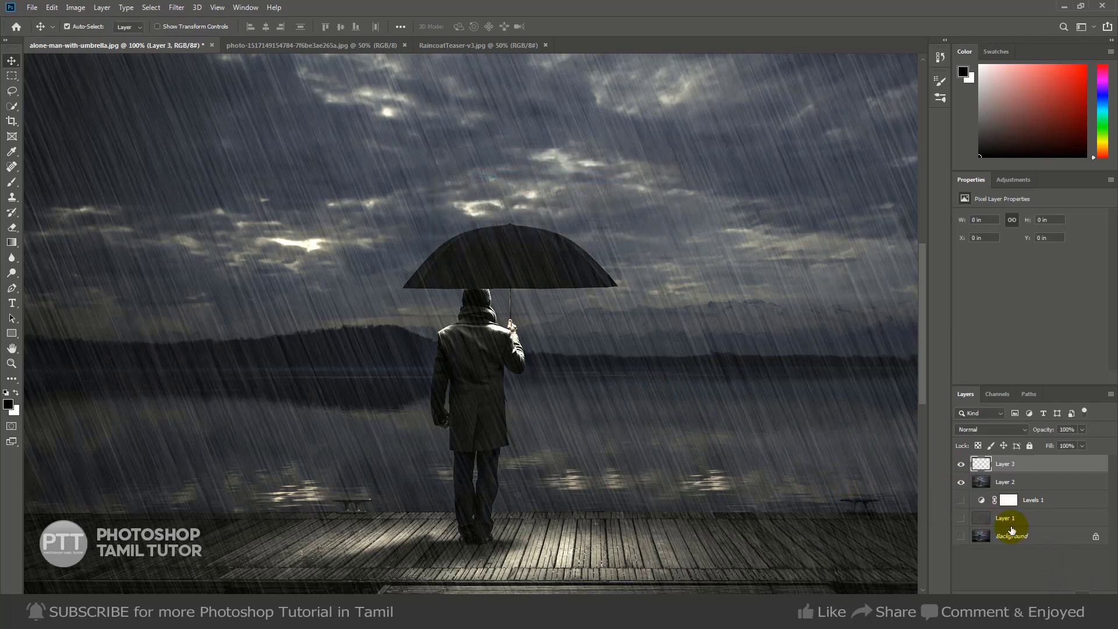
pyautogui.hotkey('alt', 'BackSpace')
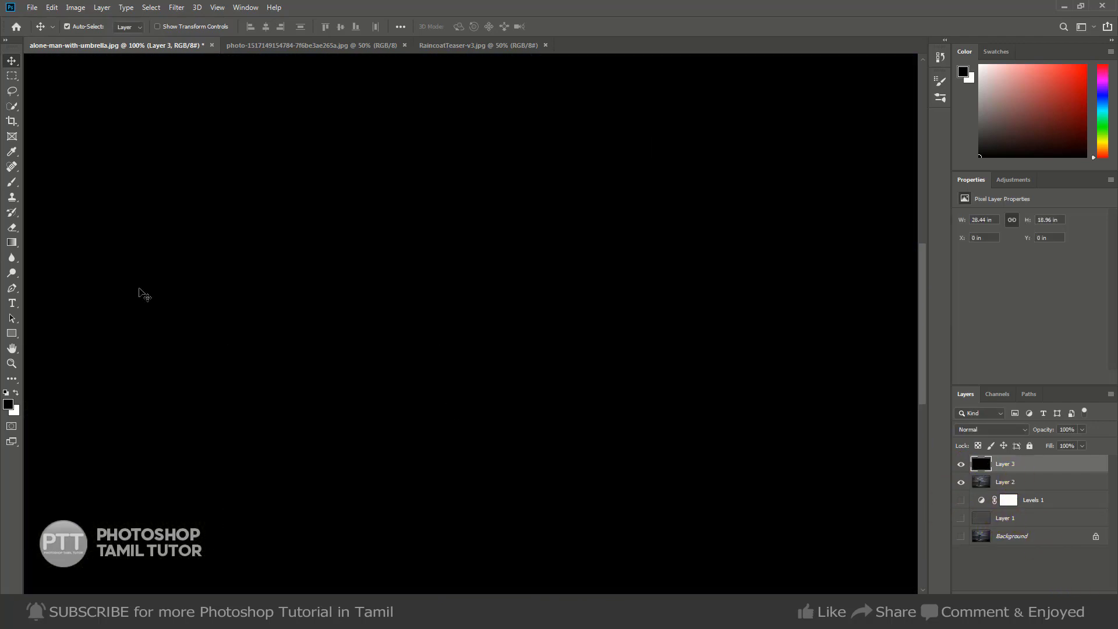
# Add monochromatic noise to the black layer with Gaussian distribution and an amount of 63.51%.
pyautogui.click(176, 7)
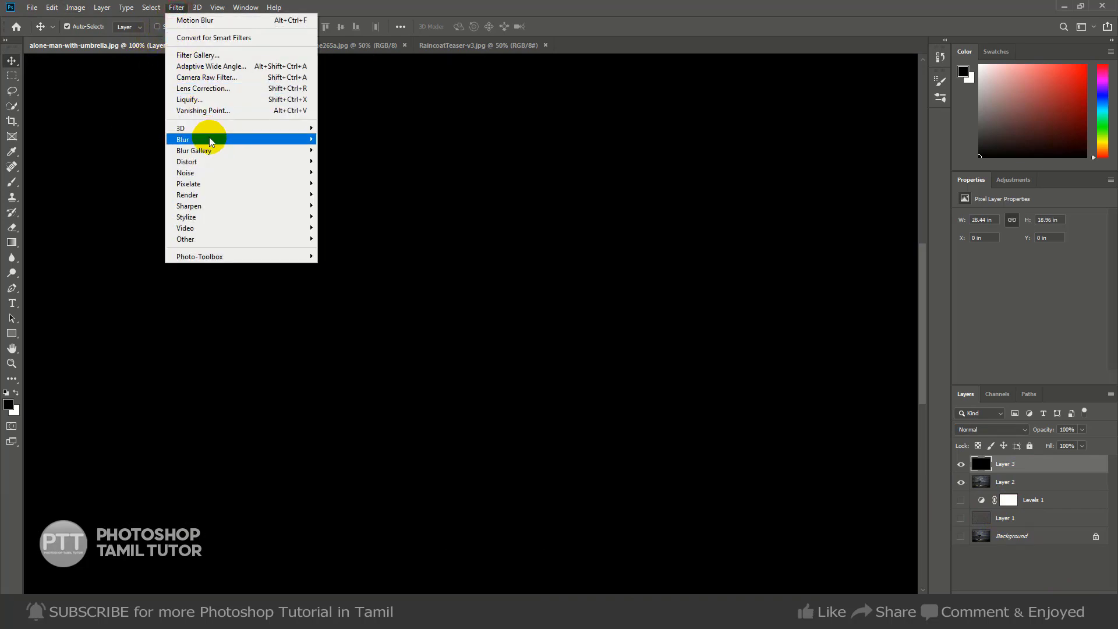
pyautogui.moveTo(217, 172)
pyautogui.click(334, 174)
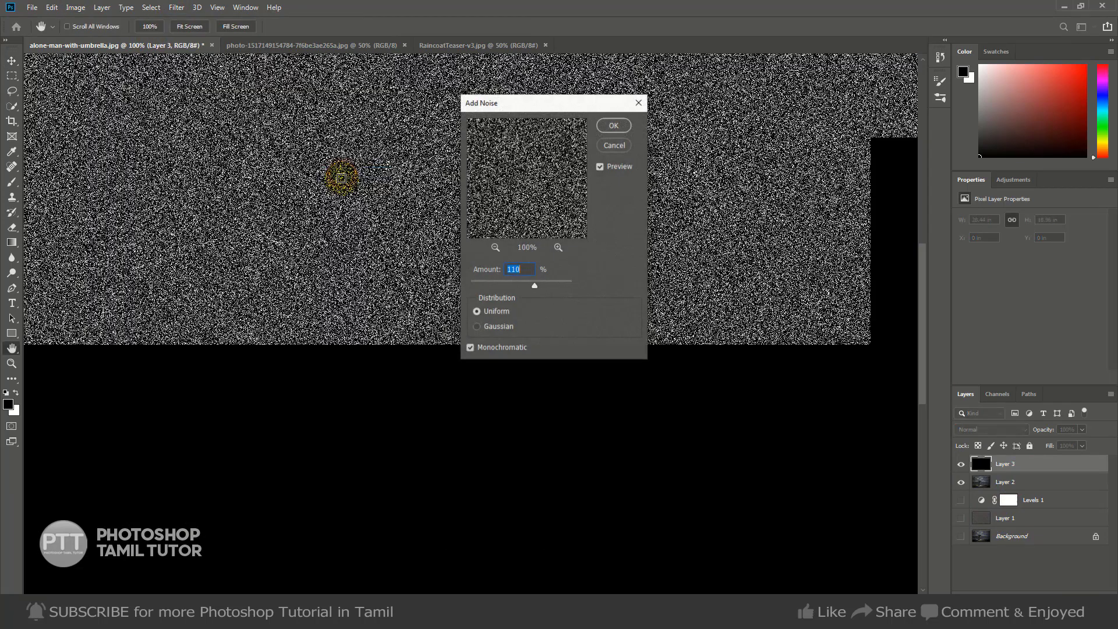
pyautogui.click(477, 326)
pyautogui.click(517, 286)
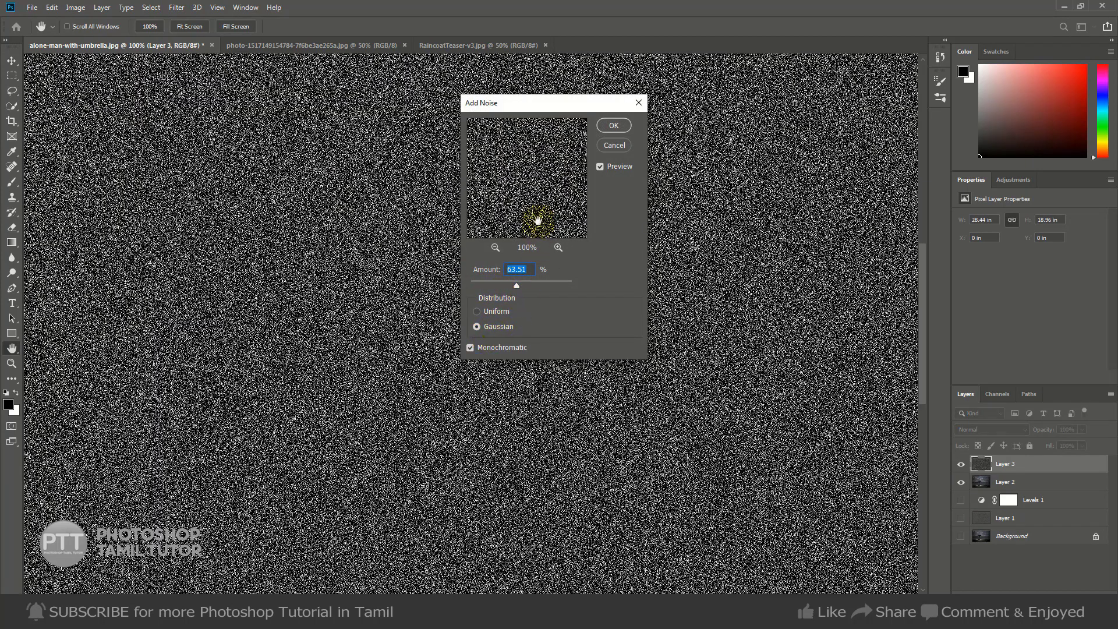
pyautogui.click(616, 127)
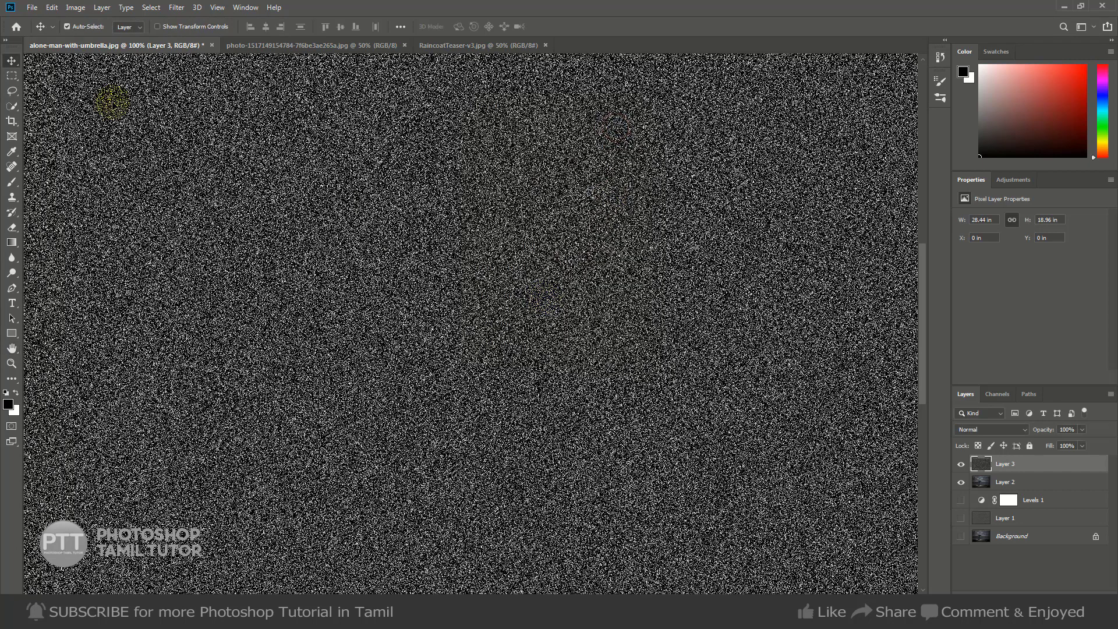
# Blur the new noise layer with a Gaussian Blur of 3.5 pixels radius.
pyautogui.click(176, 9)
pyautogui.moveTo(212, 139)
pyautogui.click(351, 182)
pyautogui.click(491, 308)
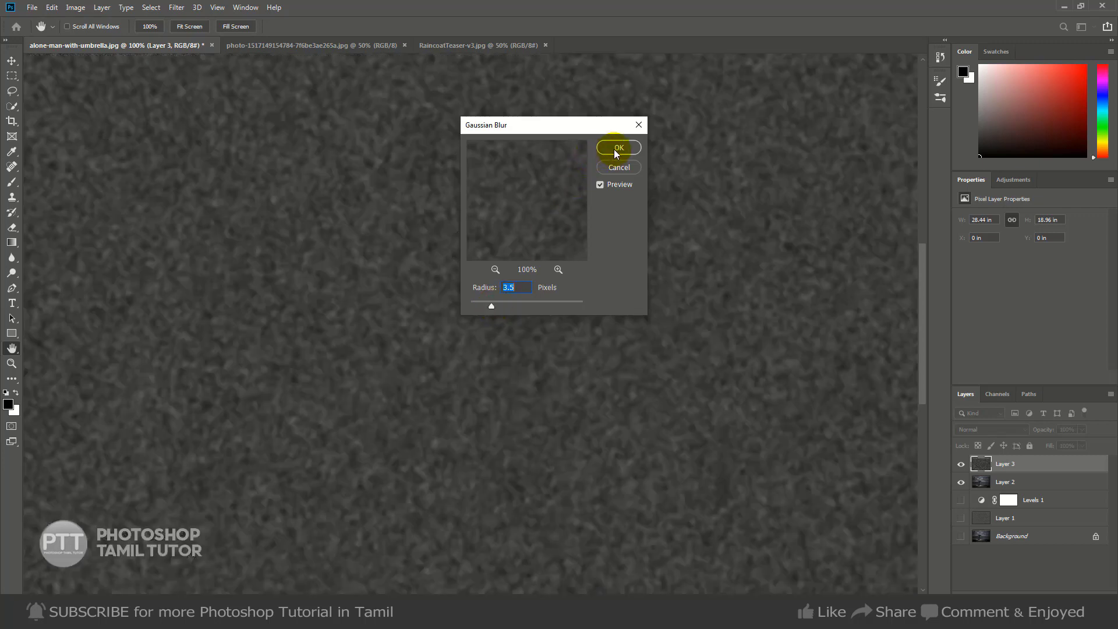
pyautogui.click(617, 149)
# Apply a Motion Blur with angle -68° and distance 138 pixels to the noise layer and set its blend mode to Screen.
pyautogui.click(176, 8)
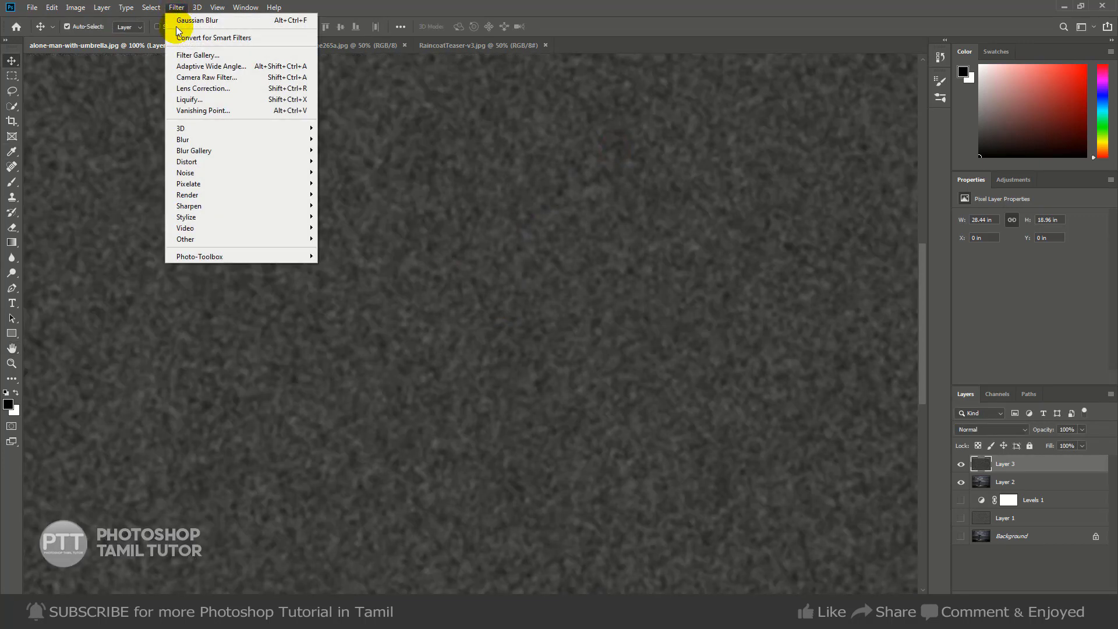
pyautogui.moveTo(194, 140)
pyautogui.click(349, 206)
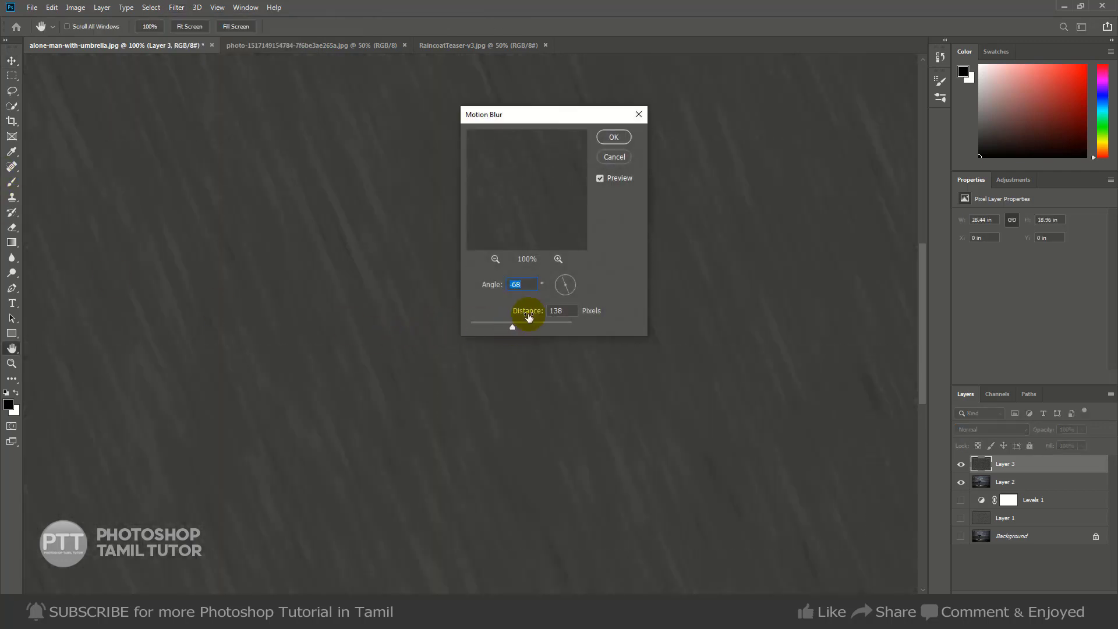
pyautogui.click(616, 141)
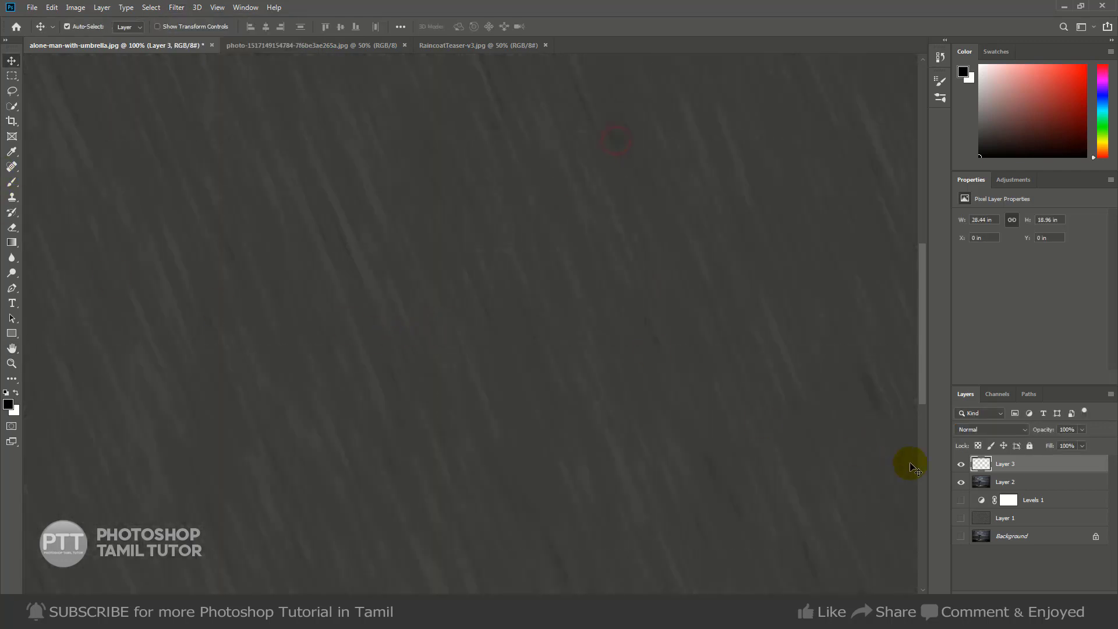
pyautogui.click(990, 429)
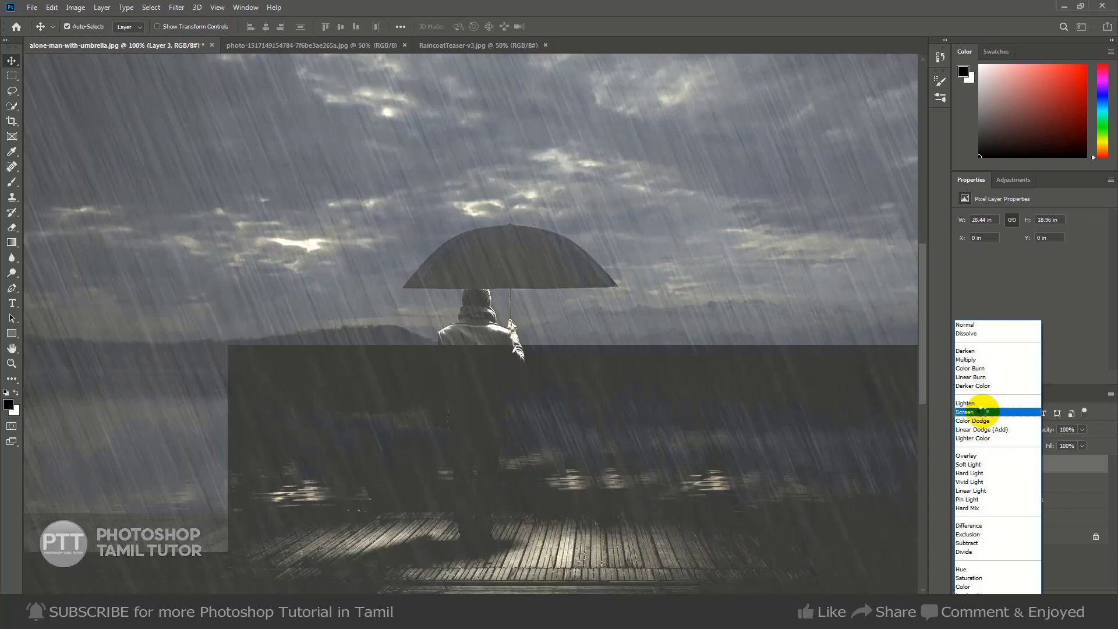
pyautogui.click(981, 412)
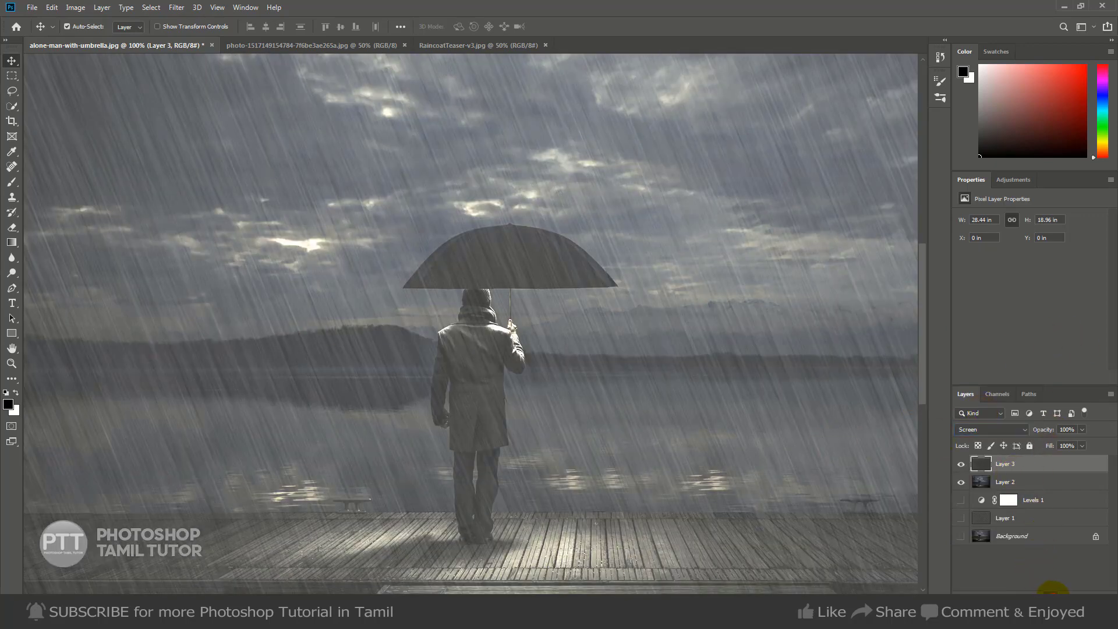
# Add a Levels adjustment layer on top with input levels of 48, 0.79 and 251.
pyautogui.click(1051, 589)
pyautogui.click(1065, 445)
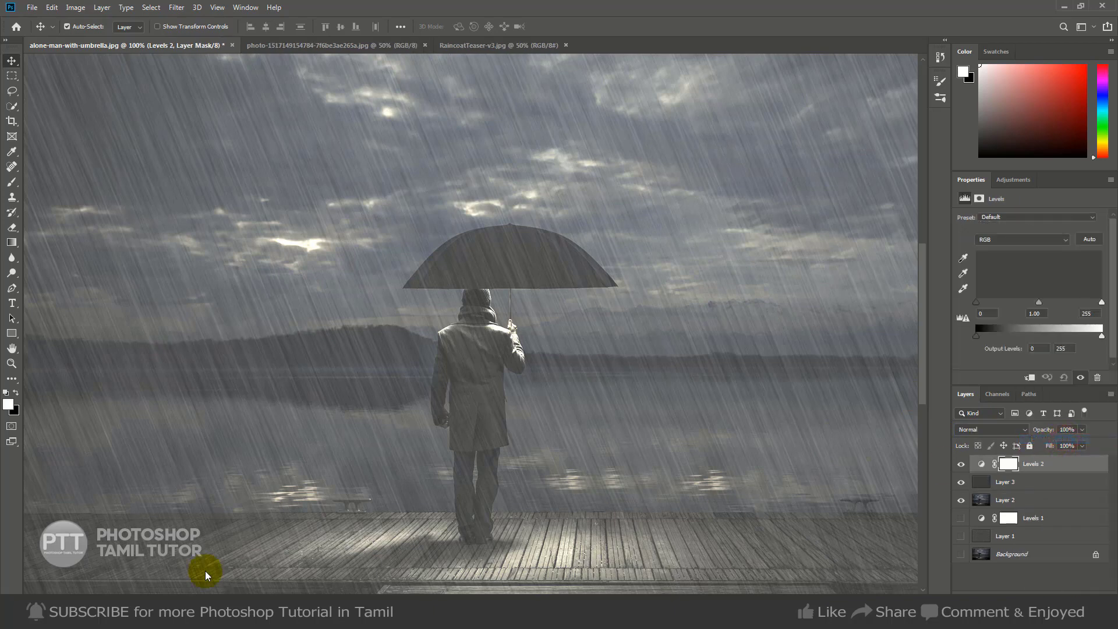
pyautogui.moveTo(976, 303); pyautogui.dragTo(1000, 303)
pyautogui.moveTo(1101, 302); pyautogui.dragTo(1060, 303)
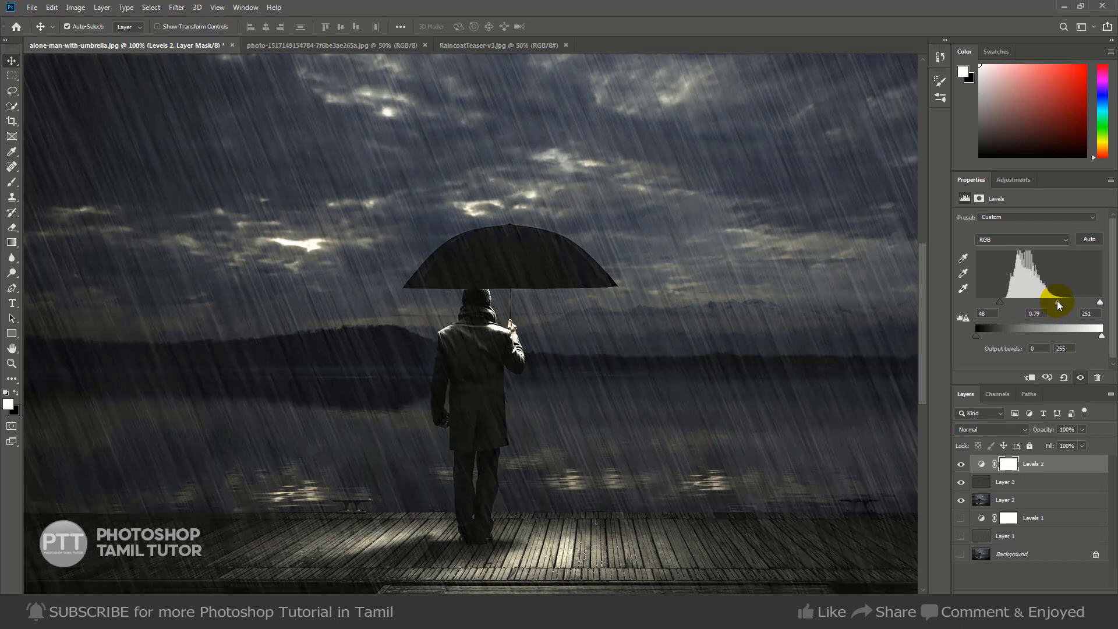
pyautogui.click(741, 302)
# Merge the Levels 2, Layer 3 and Layer 2 layers into a single layer.
pyautogui.click(1009, 463)
pyautogui.keyDown('shift'); pyautogui.click(1007, 498); pyautogui.keyUp('shift')
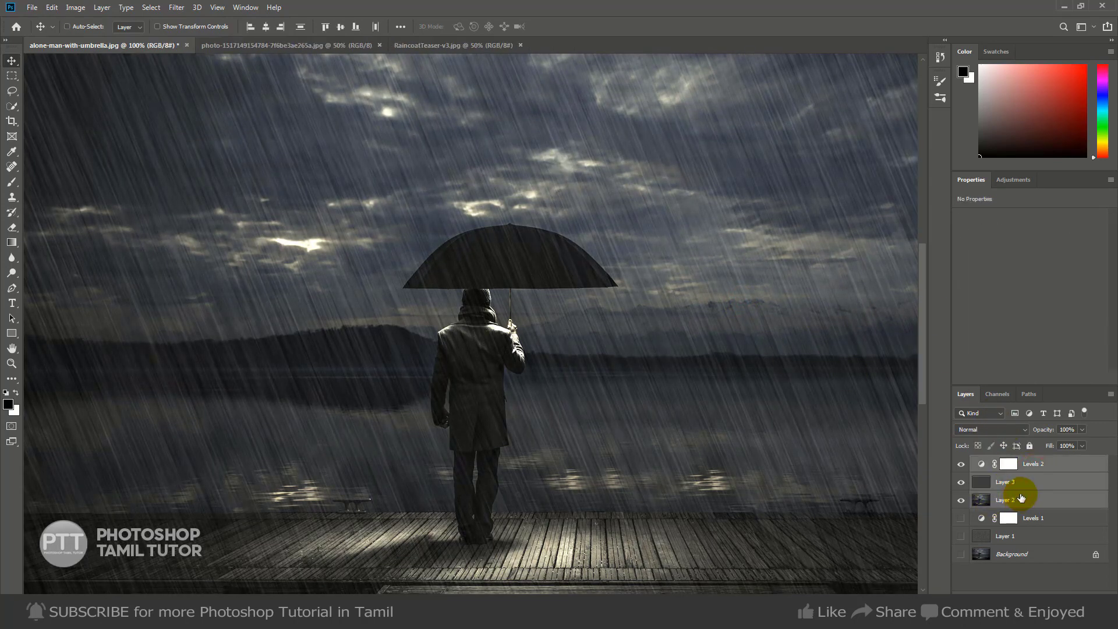
pyautogui.hotkey('ctrl', 'e')
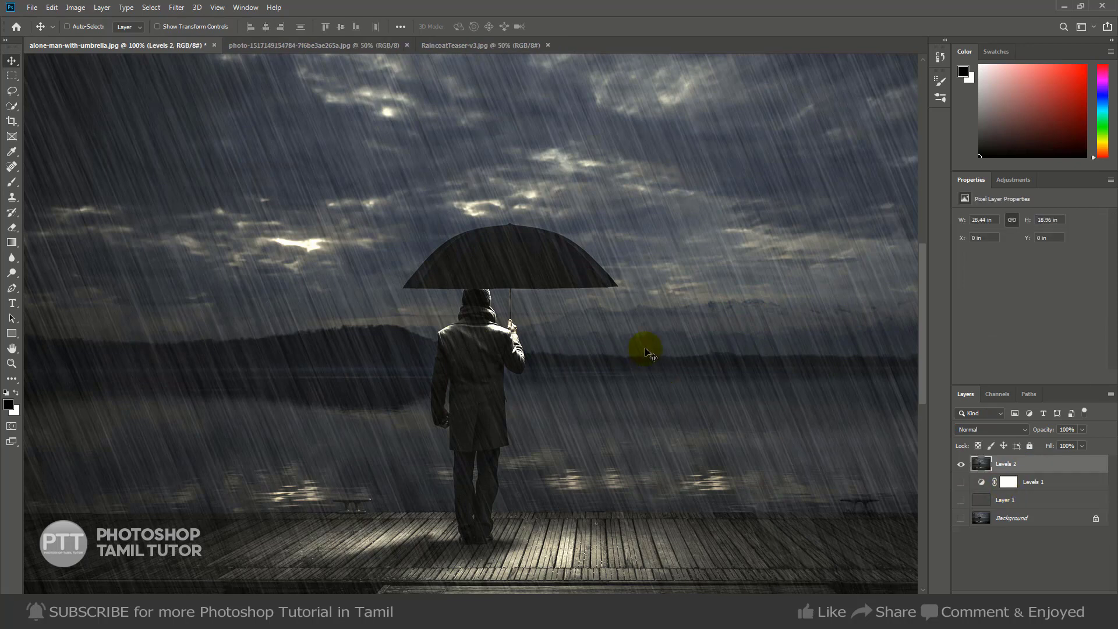
# Create a new empty layer above the merged rain image.
pyautogui.hotkey('ctrl', '-')
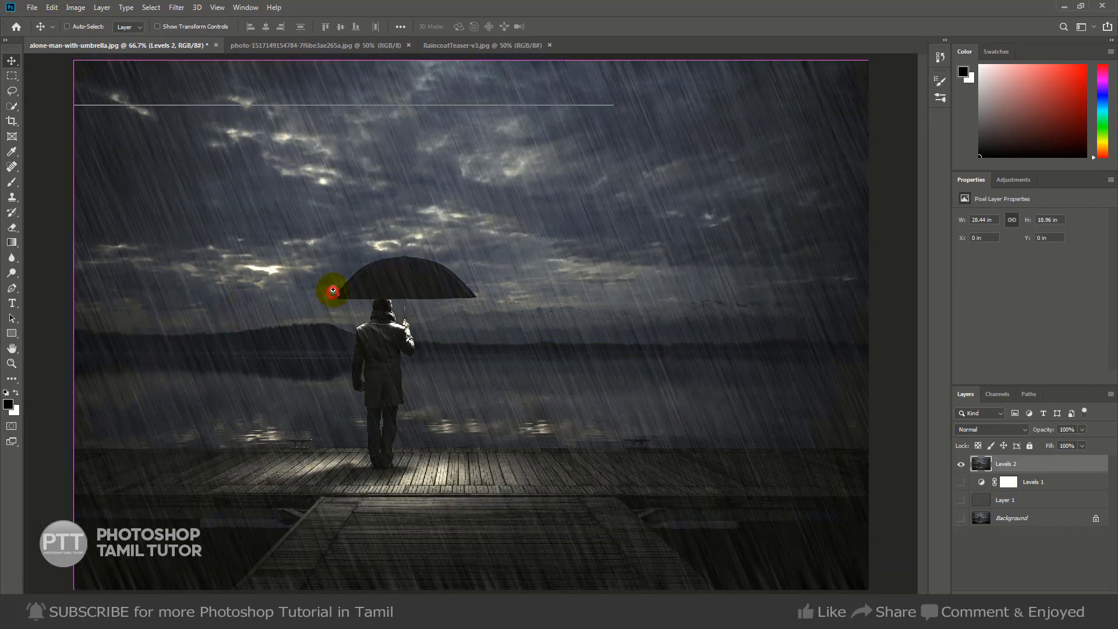
pyautogui.keyDown('ctrl'); pyautogui.click(333, 291); pyautogui.keyUp('ctrl')
pyautogui.moveTo(409, 309); pyautogui.dragTo(479, 321)
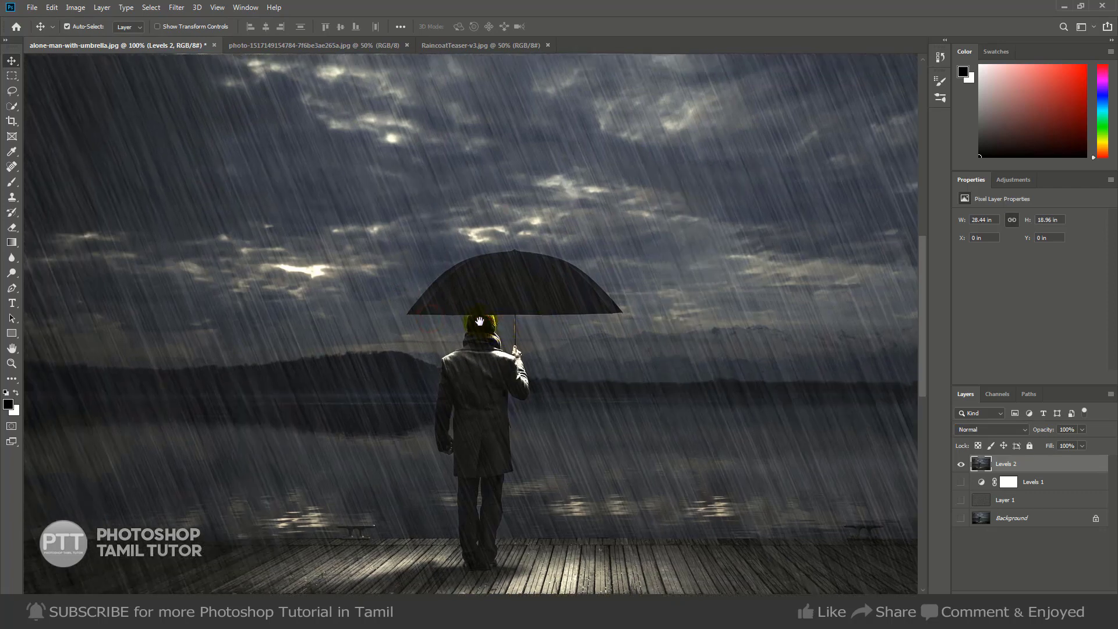
pyautogui.hotkey('ctrl', 'shift', 'n')
pyautogui.press('Return')
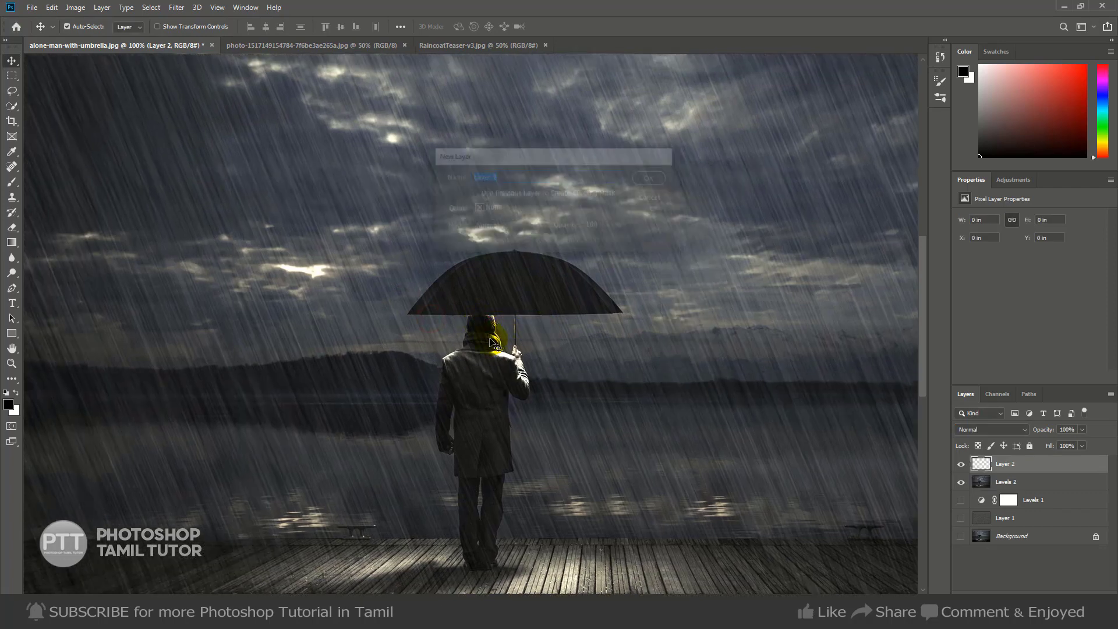
# Use the Brush tool with the 25 px Pixelstains Particle Brush 03 - Blurry preset and set its scatter to 353%.
pyautogui.press('b')
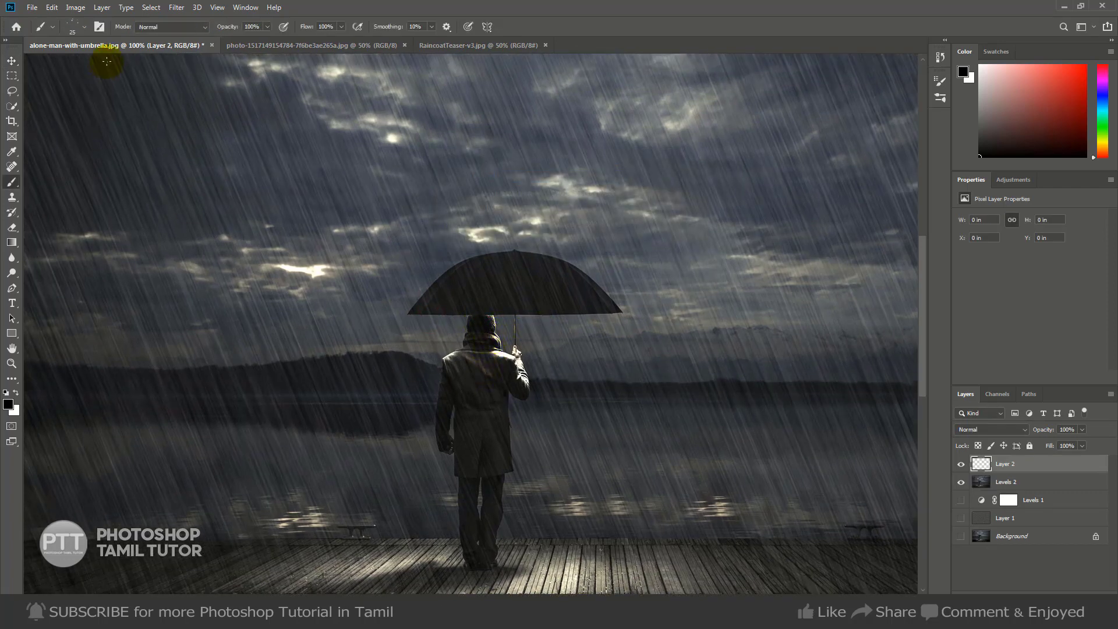
pyautogui.click(84, 29)
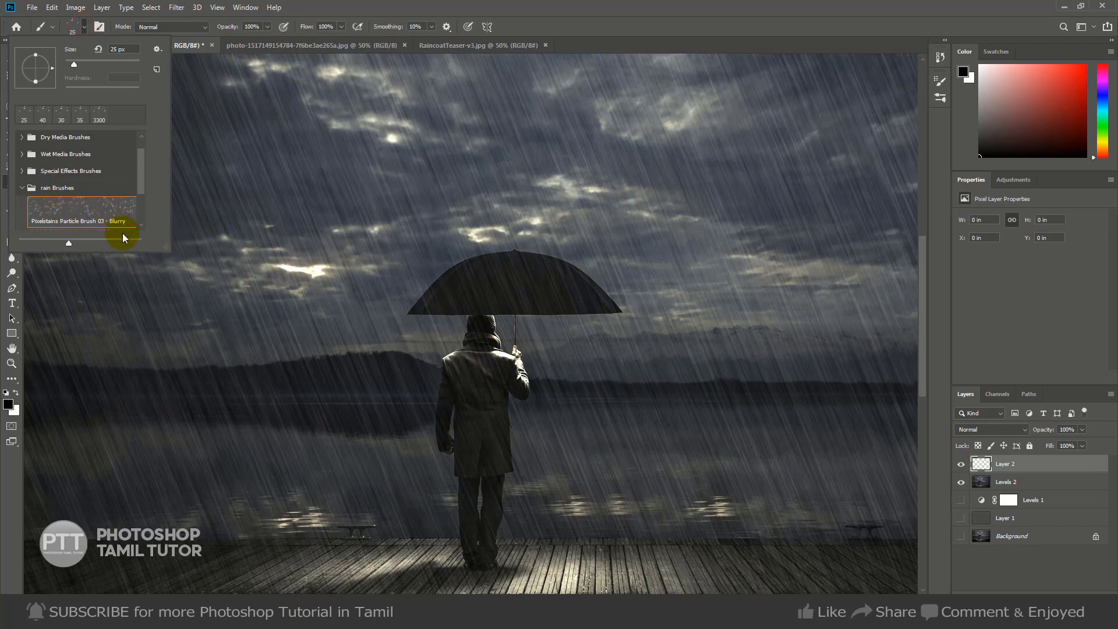
pyautogui.click(940, 98)
pyautogui.click(940, 98)
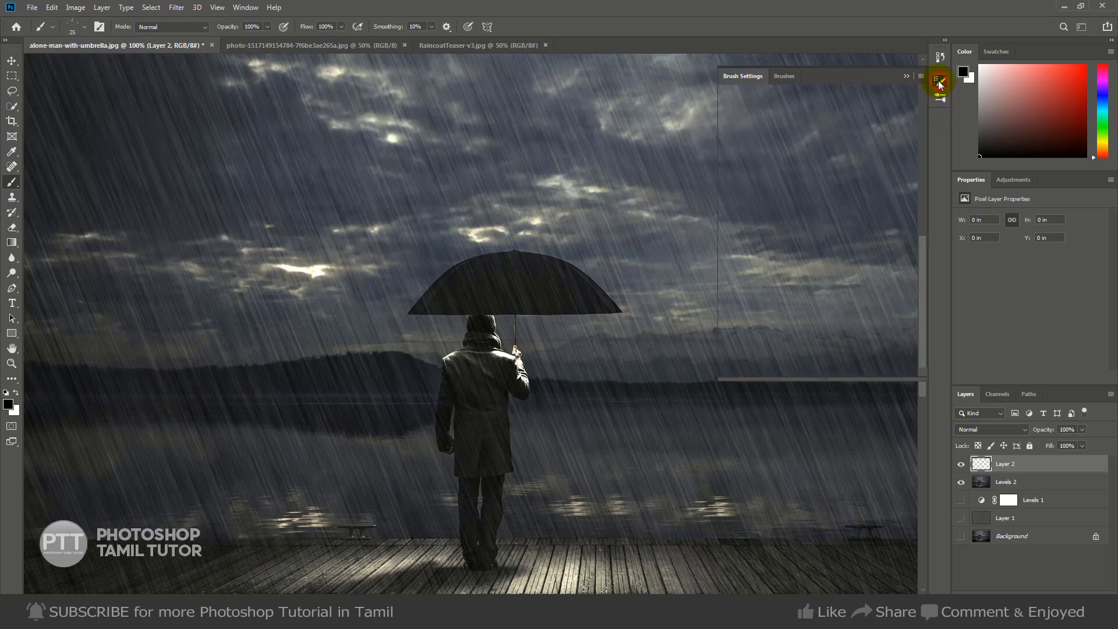
pyautogui.click(939, 80)
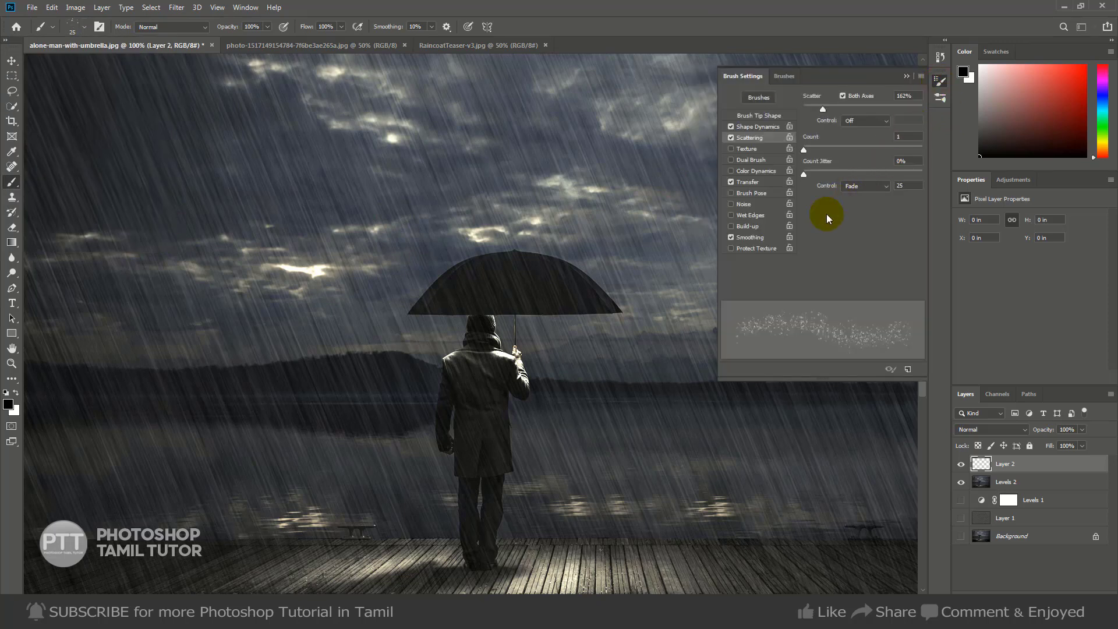
pyautogui.click(772, 127)
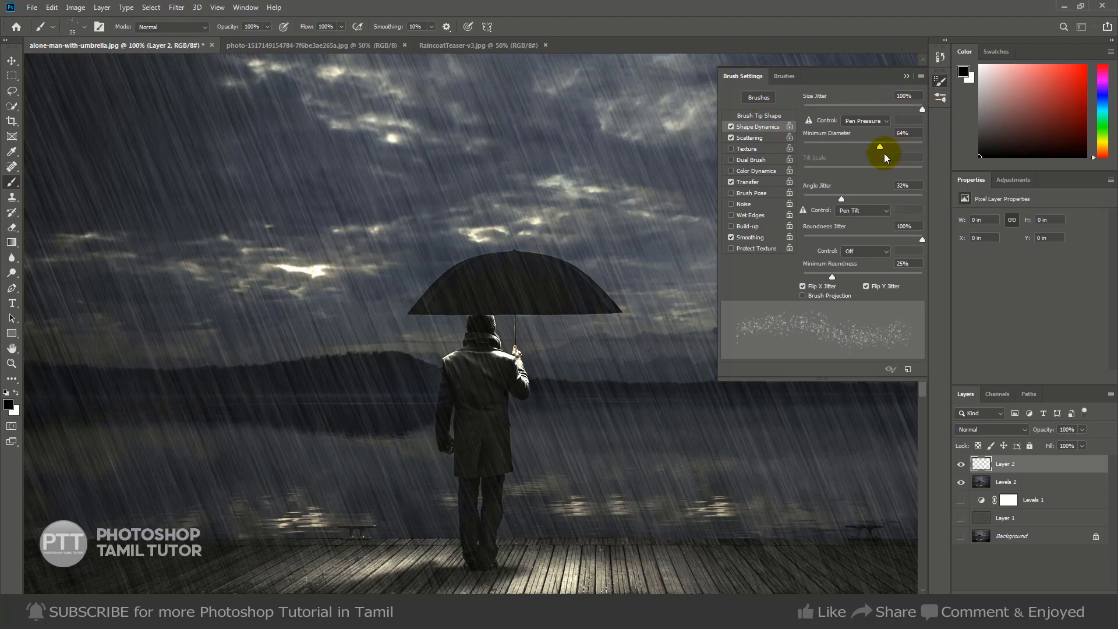
pyautogui.click(902, 133)
pyautogui.click(763, 139)
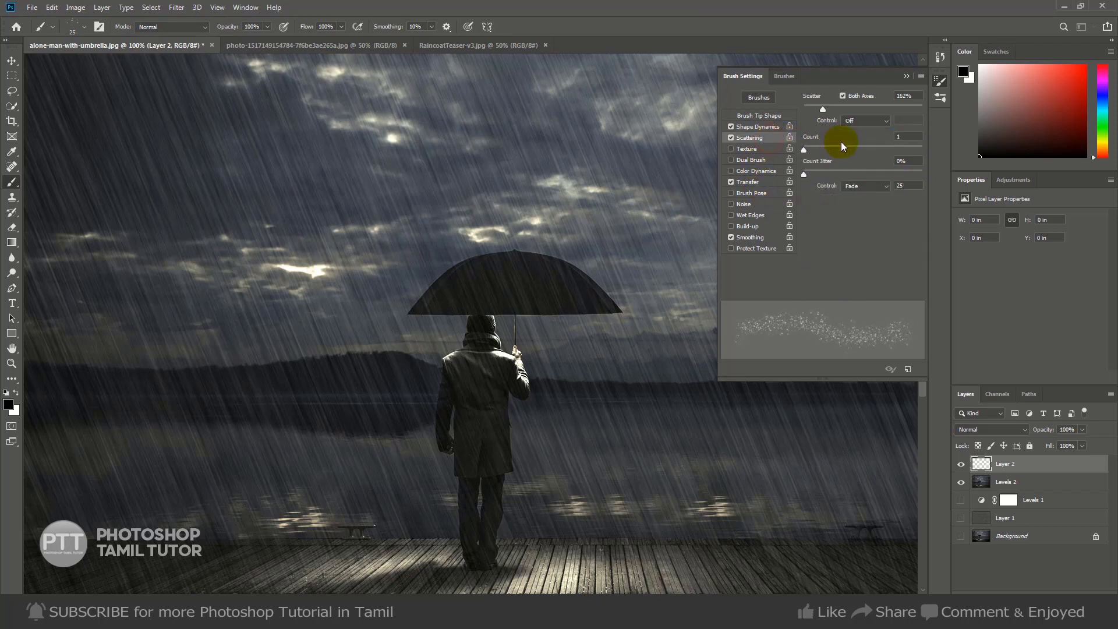
pyautogui.moveTo(817, 110); pyautogui.dragTo(849, 109)
# Paint white splash droplets along the top edge of the umbrella on the new empty layer.
pyautogui.click(508, 291)
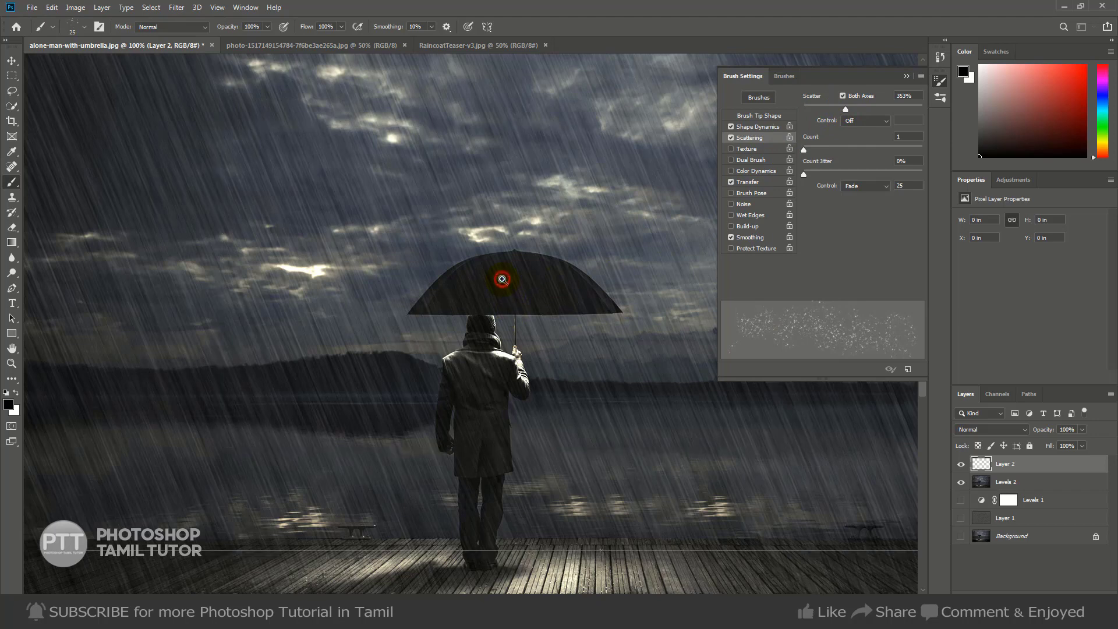
pyautogui.click(16, 393)
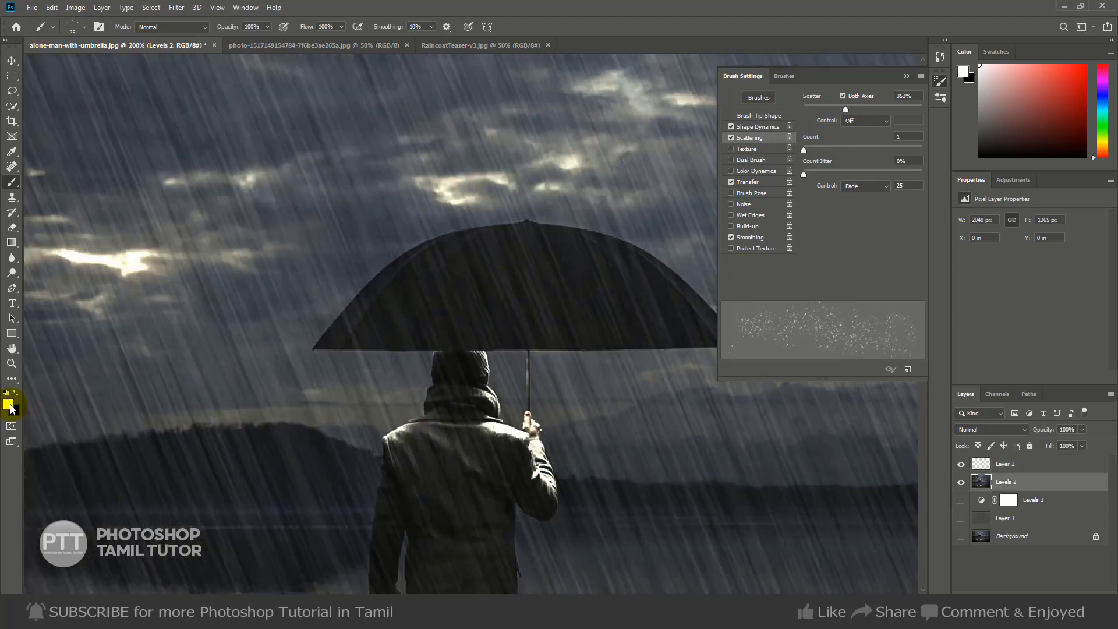
pyautogui.click(1030, 464)
pyautogui.moveTo(464, 229); pyautogui.dragTo(452, 229)
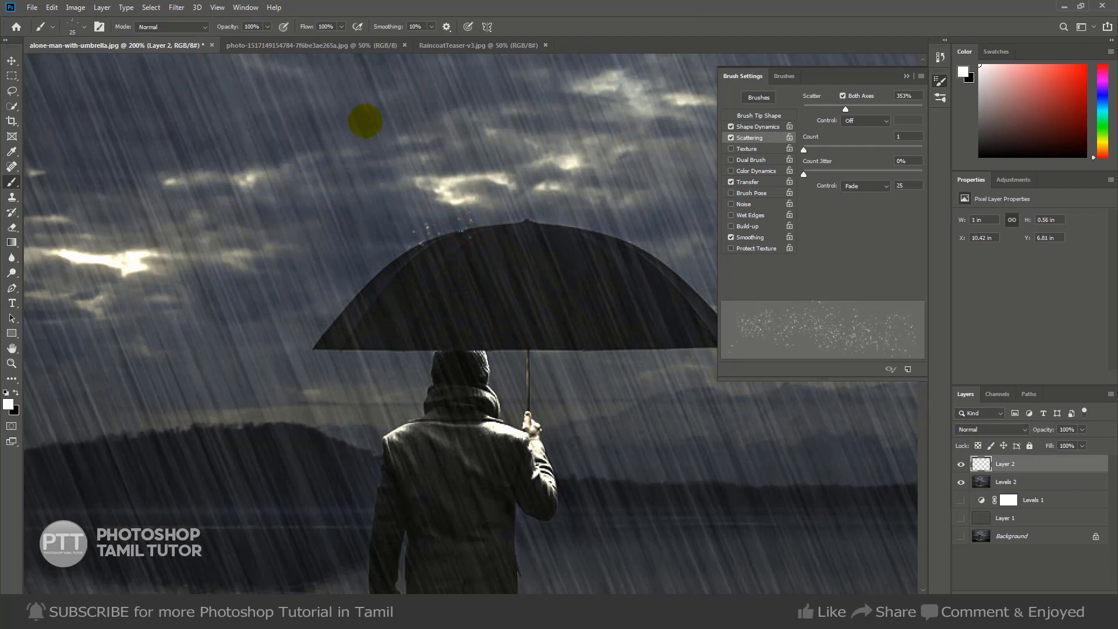
pyautogui.moveTo(483, 221)
pyautogui.mouseDown()
pyautogui.moveTo(509, 212)
pyautogui.moveTo(479, 223)
pyautogui.moveTo(553, 222)
pyautogui.moveTo(667, 265)
pyautogui.mouseUp()
# Reduce the brush to 15 px and paint droplets down both sloping sides of the umbrella.
pyautogui.press('[')
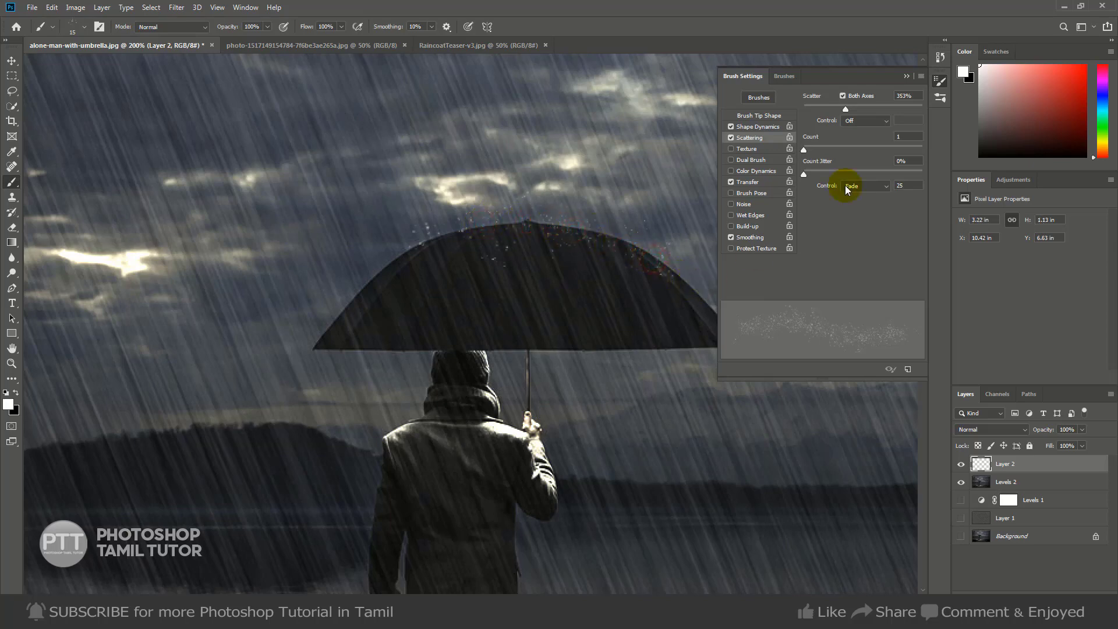
pyautogui.click(906, 76)
pyautogui.moveTo(668, 265); pyautogui.dragTo(736, 337)
pyautogui.moveTo(389, 253)
pyautogui.mouseDown()
pyautogui.moveTo(513, 224)
pyautogui.moveTo(656, 254)
pyautogui.mouseUp()
pyautogui.press(']')
pyautogui.moveTo(386, 244)
pyautogui.mouseDown()
pyautogui.moveTo(315, 340)
pyautogui.moveTo(345, 330)
pyautogui.moveTo(401, 259)
pyautogui.moveTo(458, 228)
pyautogui.moveTo(398, 262)
pyautogui.mouseUp()
# Paint droplets around the man's hat and collar and along both coat sleeves.
pyautogui.moveTo(491, 349); pyautogui.dragTo(559, 149)
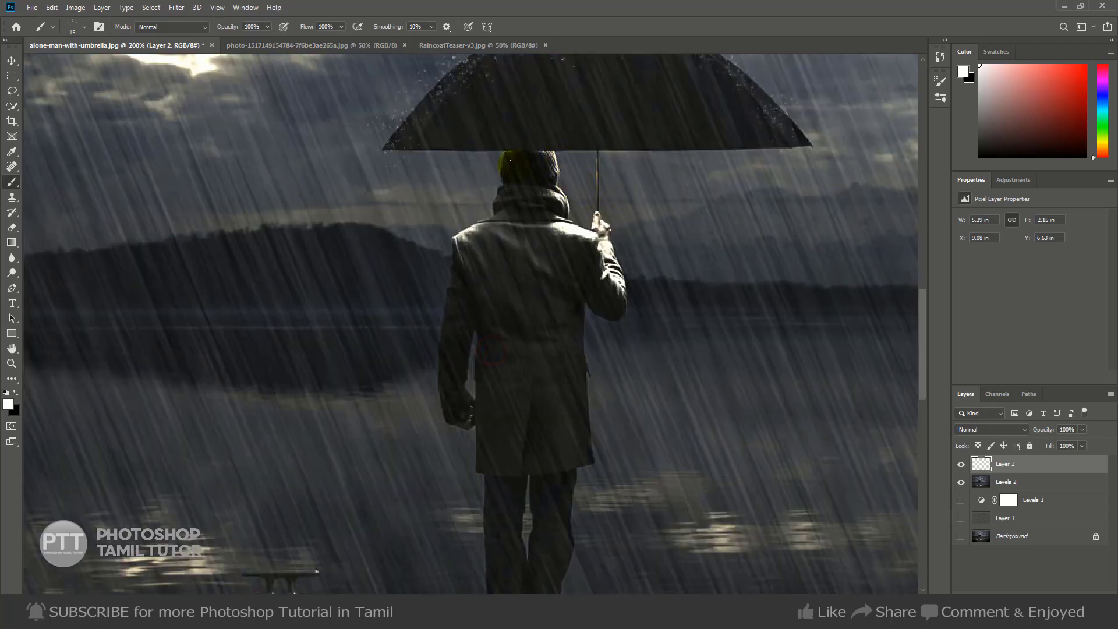
pyautogui.moveTo(493, 205); pyautogui.dragTo(460, 233)
pyautogui.moveTo(444, 400); pyautogui.dragTo(459, 428)
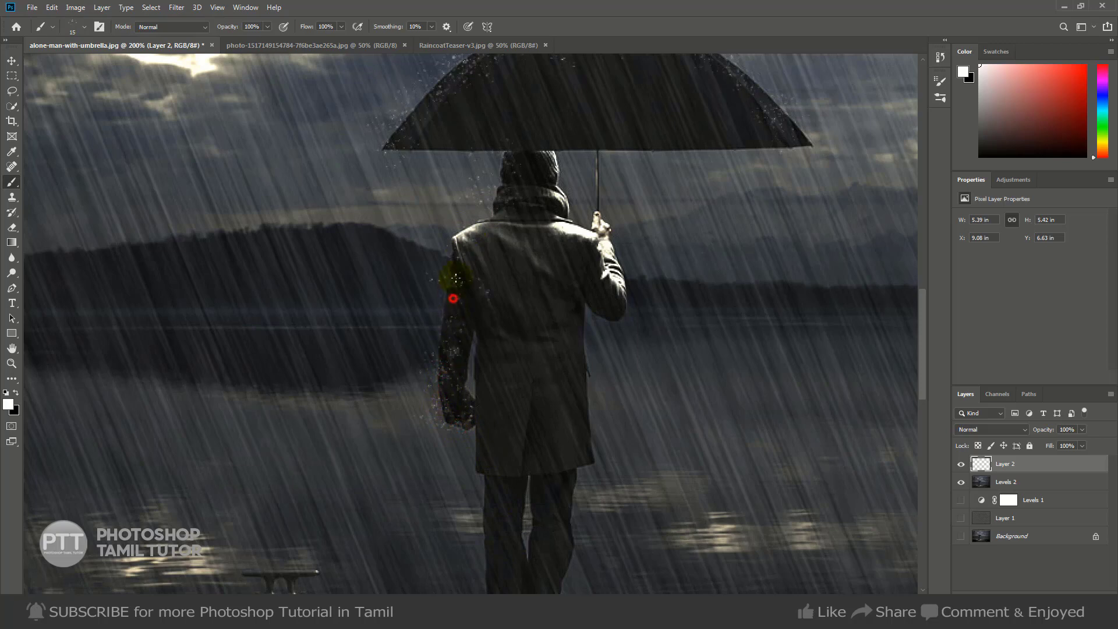
pyautogui.moveTo(560, 166)
pyautogui.mouseDown()
pyautogui.moveTo(610, 232)
pyautogui.moveTo(611, 268)
pyautogui.mouseUp()
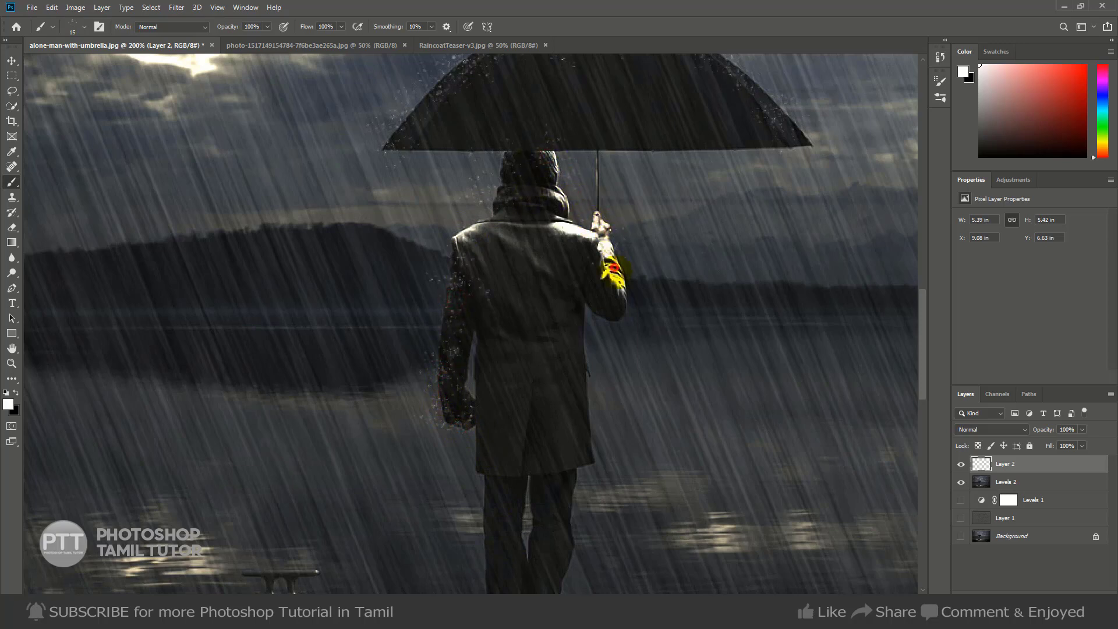
# Paint more droplets over the lower part of the umbrella and on the side and back of the coat.
pyautogui.scroll(3, 563, 155)
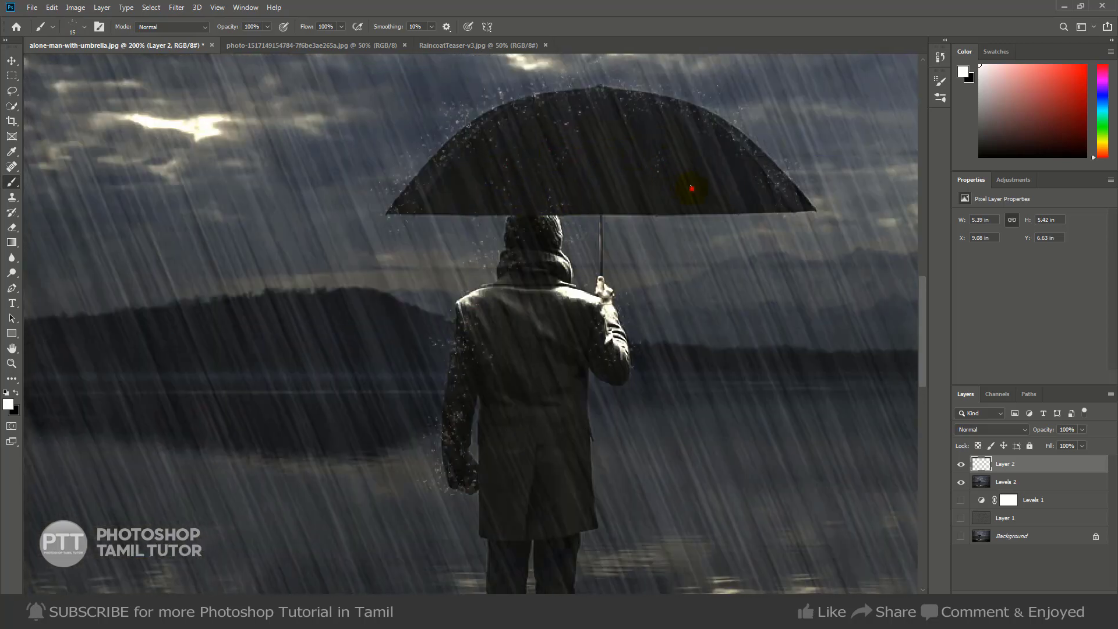
pyautogui.moveTo(782, 191)
pyautogui.mouseDown()
pyautogui.moveTo(602, 218)
pyautogui.moveTo(554, 210)
pyautogui.mouseUp()
pyautogui.moveTo(601, 390); pyautogui.dragTo(583, 382)
pyautogui.click(561, 336)
# Paint droplets along both trouser legs and around the man's shoes.
pyautogui.moveTo(580, 403); pyautogui.dragTo(588, 228)
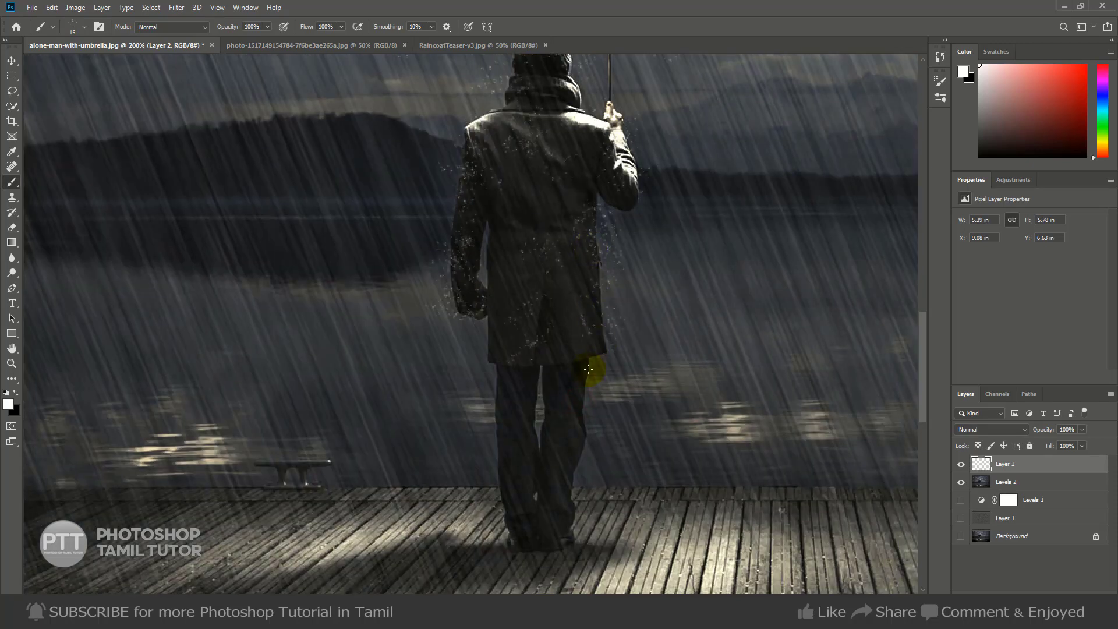
pyautogui.moveTo(584, 395); pyautogui.dragTo(576, 532)
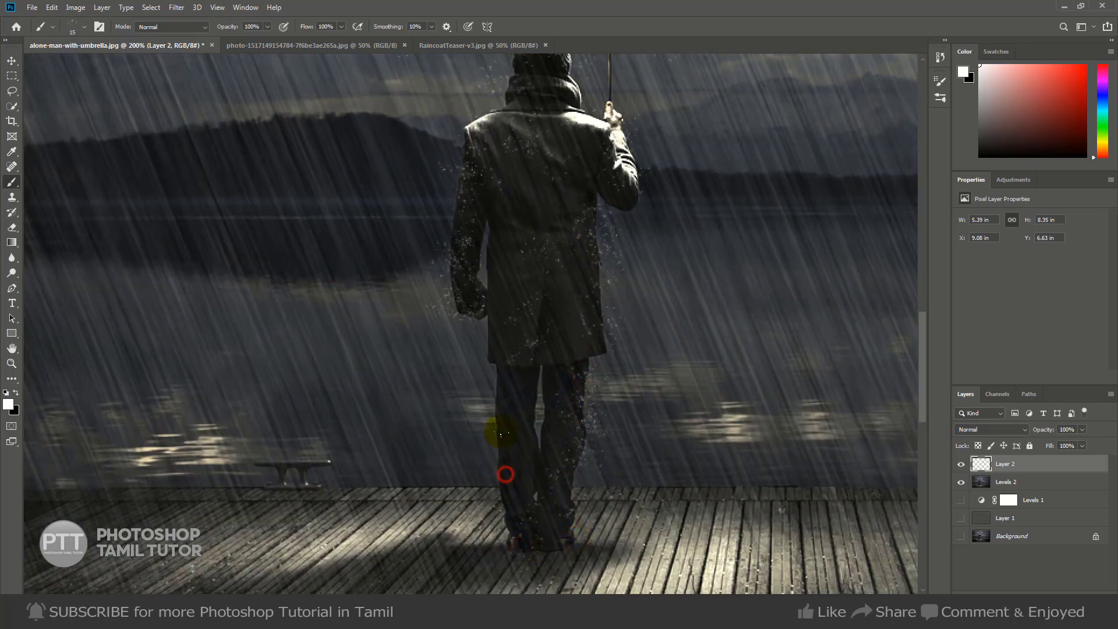
pyautogui.moveTo(499, 387); pyautogui.dragTo(502, 494)
pyautogui.moveTo(562, 537)
pyautogui.mouseDown()
pyautogui.moveTo(584, 370)
pyautogui.moveTo(570, 535)
pyautogui.mouseUp()
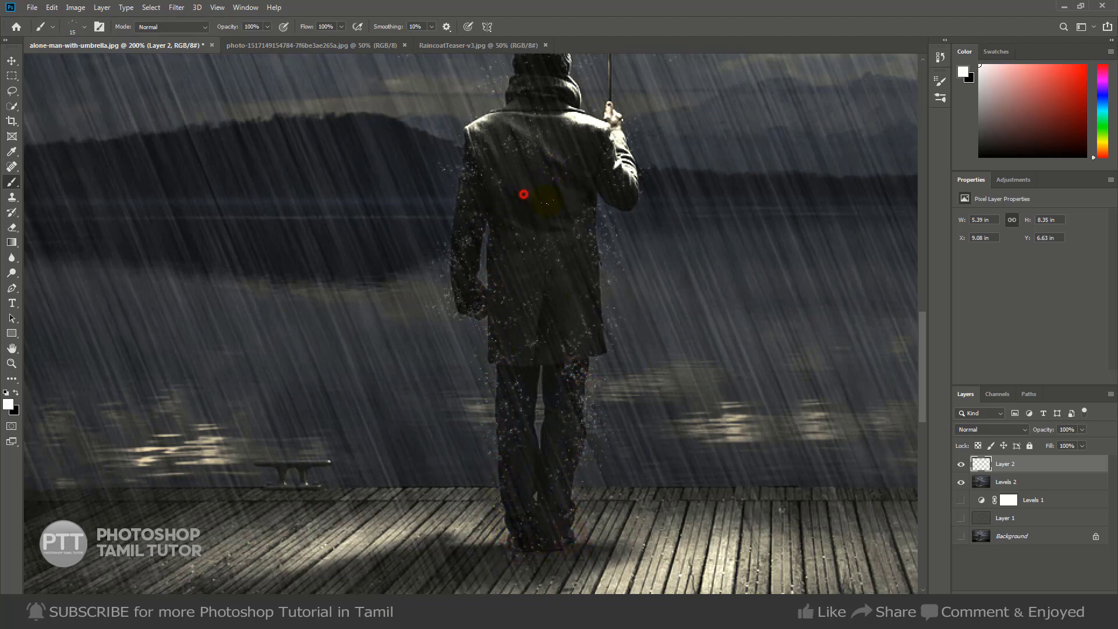
# Undo the last stroke and dab droplets onto the coat's back, the shoulders and the raised arm.
pyautogui.hotkey('ctrl', 'z')
pyautogui.click(561, 156)
pyautogui.click(580, 131)
pyautogui.click(575, 239)
pyautogui.click(452, 129)
pyautogui.click(461, 122)
pyautogui.click(456, 168)
pyautogui.click(535, 99)
pyautogui.click(612, 133)
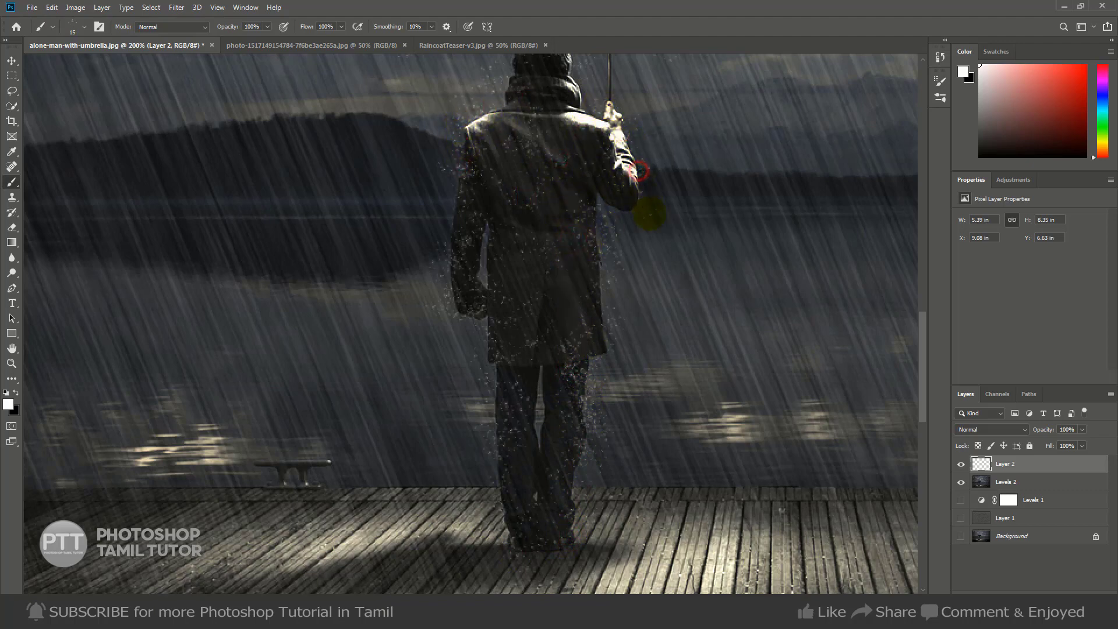
# Set the droplet layer's fill to 77%.
pyautogui.click(1082, 446)
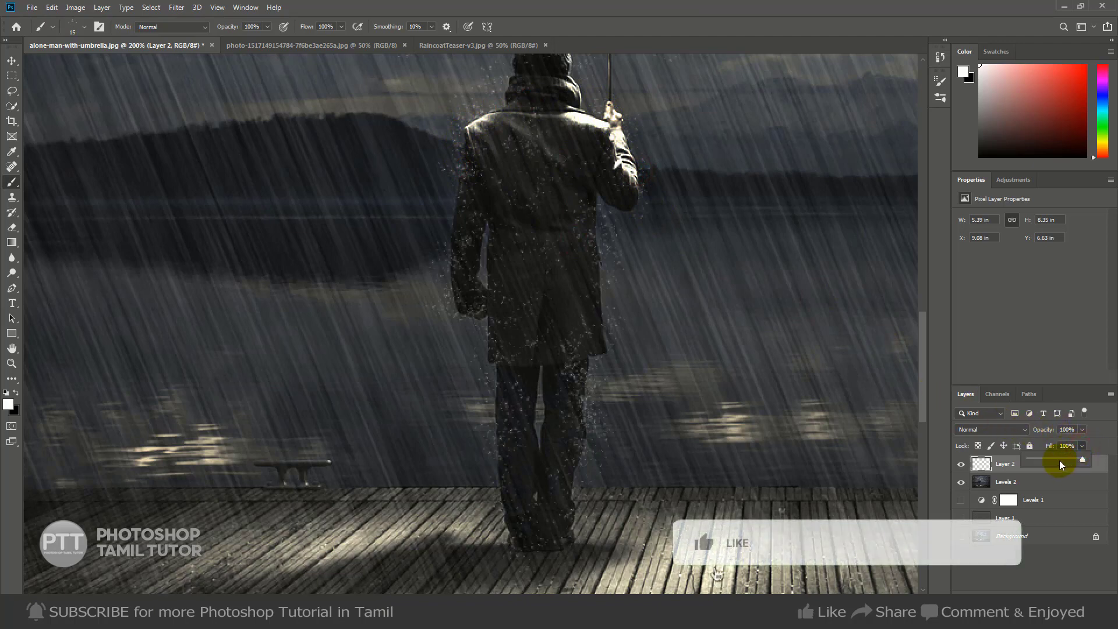
pyautogui.click(1061, 458)
pyautogui.moveTo(1060, 458); pyautogui.dragTo(1070, 459)
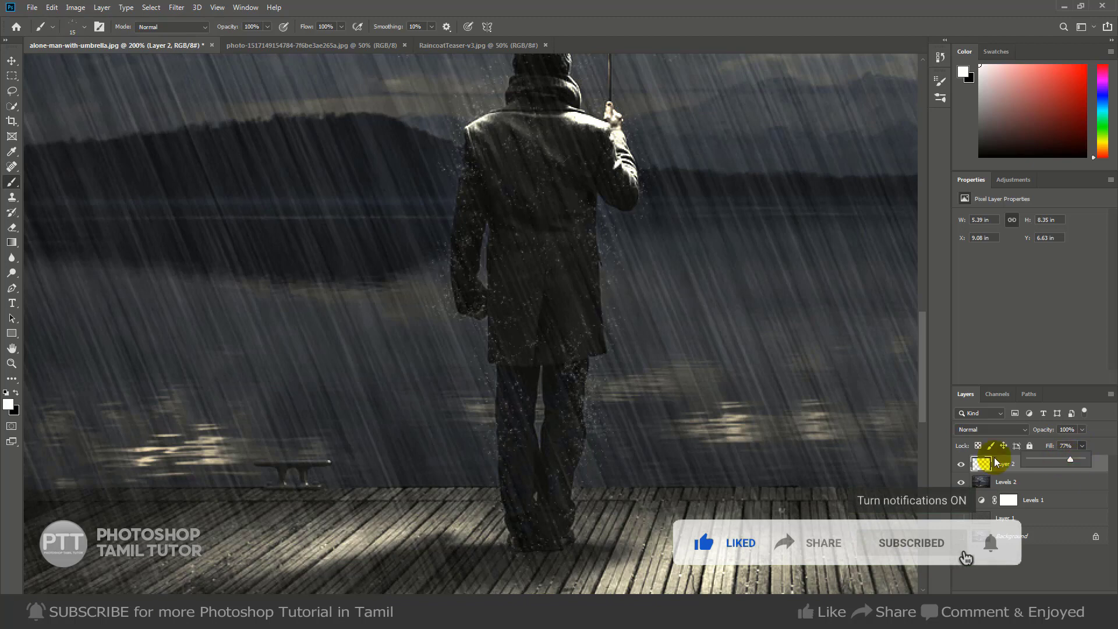
# Paint splash droplets with a 25 px brush along the far edge of the wooden dock on both sides of the man.
pyautogui.click(89, 486)
pyautogui.click(157, 482)
pyautogui.click(191, 483)
pyautogui.click(312, 482)
pyautogui.click(388, 489)
pyautogui.click(404, 487)
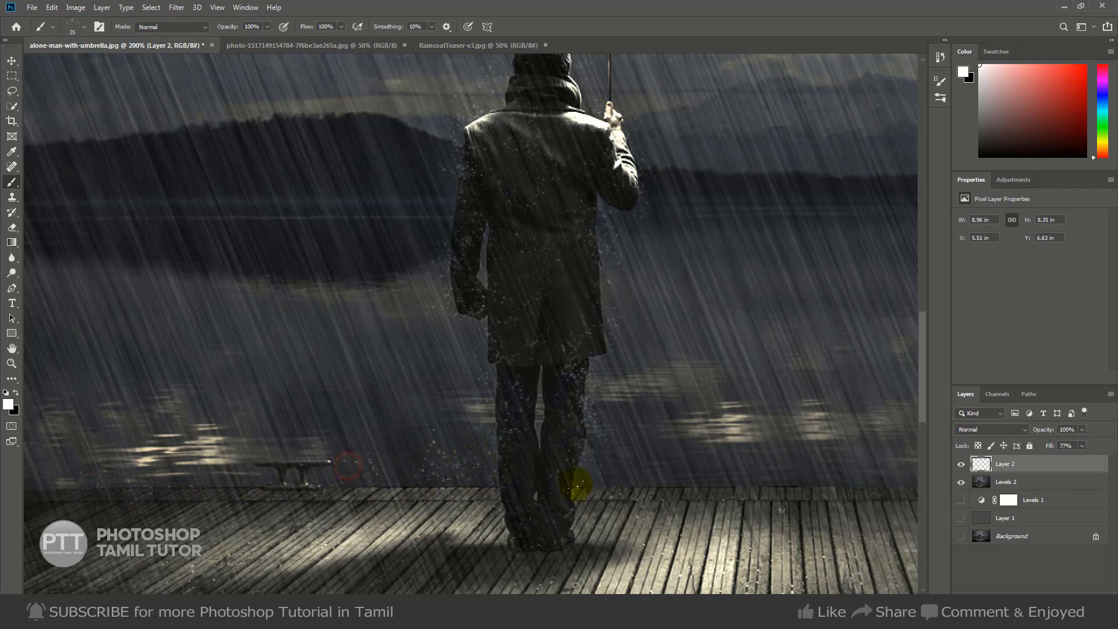
pyautogui.moveTo(593, 486); pyautogui.dragTo(706, 485)
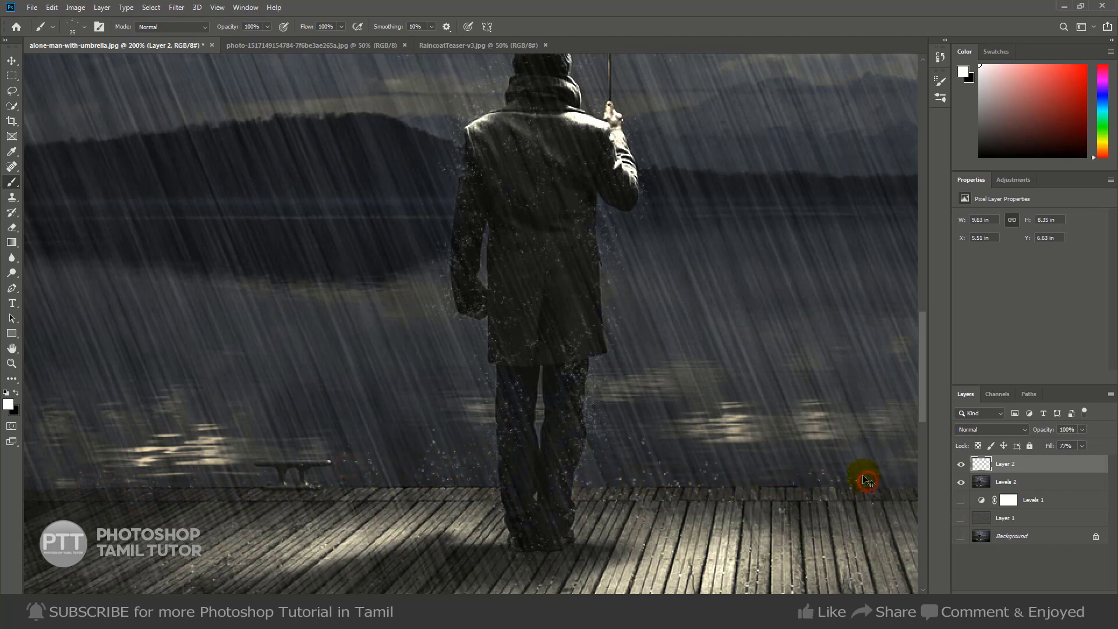
pyautogui.hotkey('ctrl', '-')
pyautogui.moveTo(582, 469)
pyautogui.mouseDown()
pyautogui.moveTo(616, 479)
pyautogui.moveTo(695, 477)
pyautogui.mouseUp()
pyautogui.moveTo(724, 399); pyautogui.dragTo(832, 405)
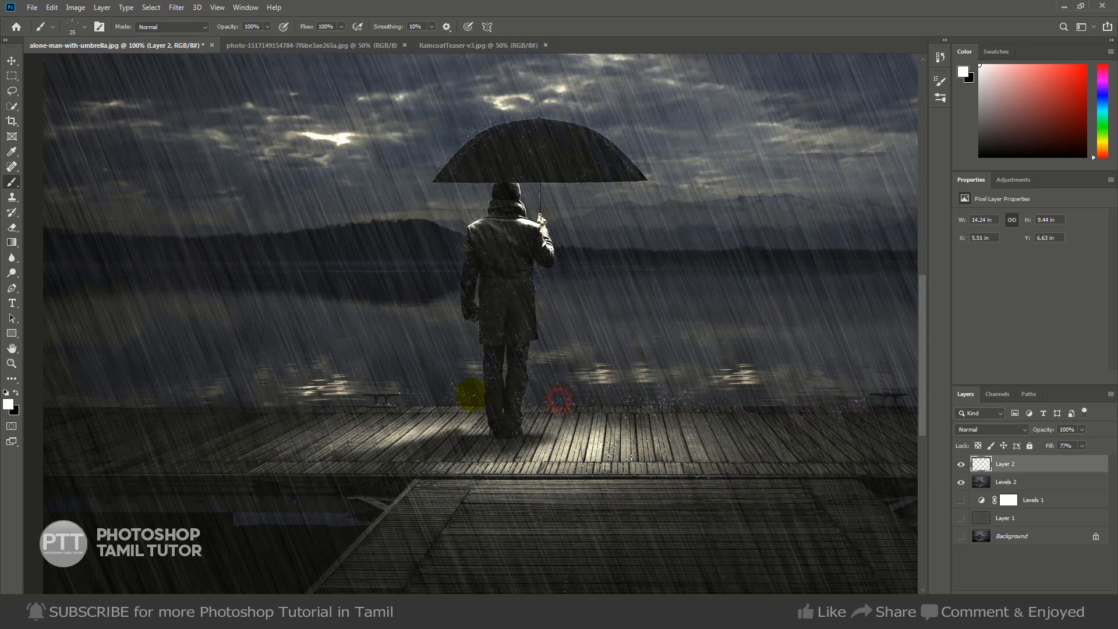
# Paint splash droplets along the dock's front edges and across its near boards, and duplicate the droplet layer.
pyautogui.moveTo(443, 361)
pyautogui.mouseDown()
pyautogui.moveTo(324, 395)
pyautogui.moveTo(123, 406)
pyautogui.moveTo(372, 424)
pyautogui.moveTo(356, 465)
pyautogui.mouseUp()
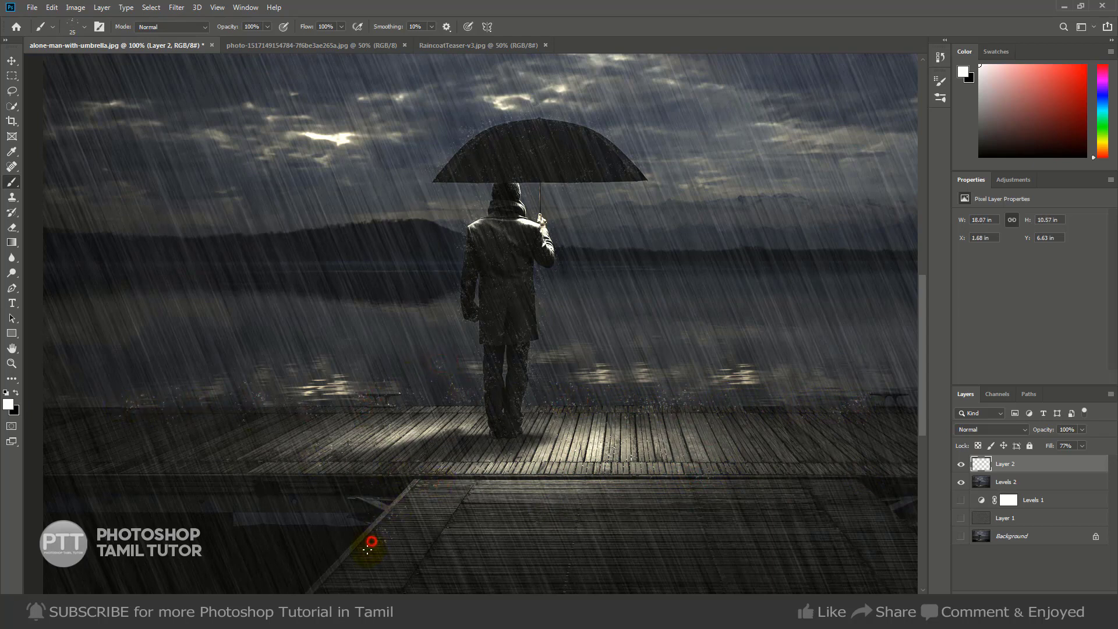
pyautogui.moveTo(506, 506)
pyautogui.mouseDown()
pyautogui.moveTo(613, 491)
pyautogui.moveTo(473, 480)
pyautogui.moveTo(790, 463)
pyautogui.mouseUp()
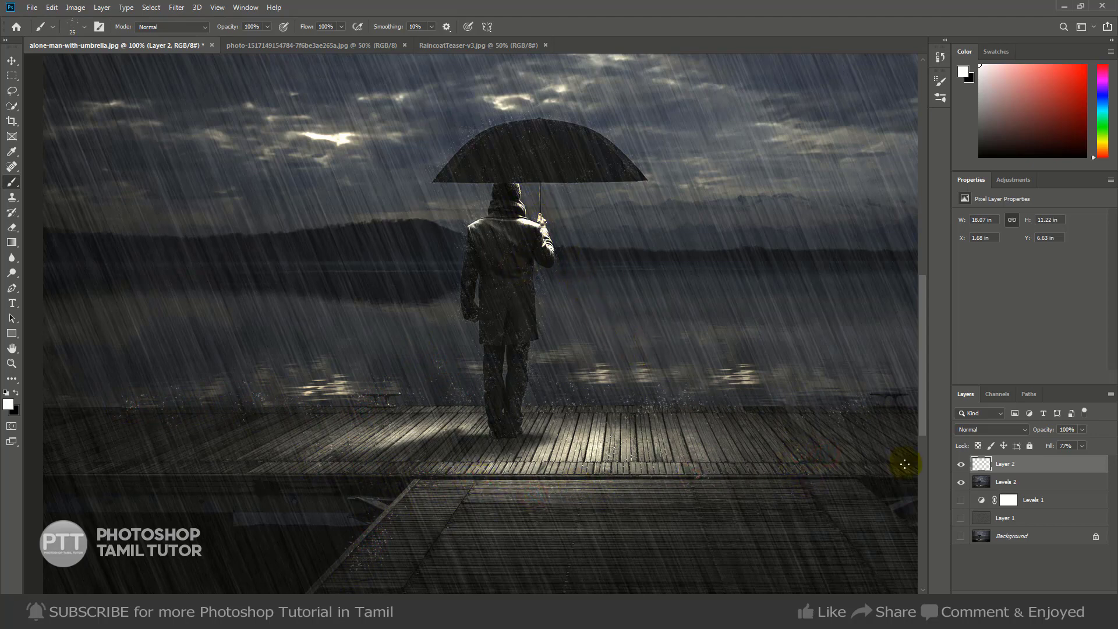
pyautogui.hotkey('ctrl', 'j')
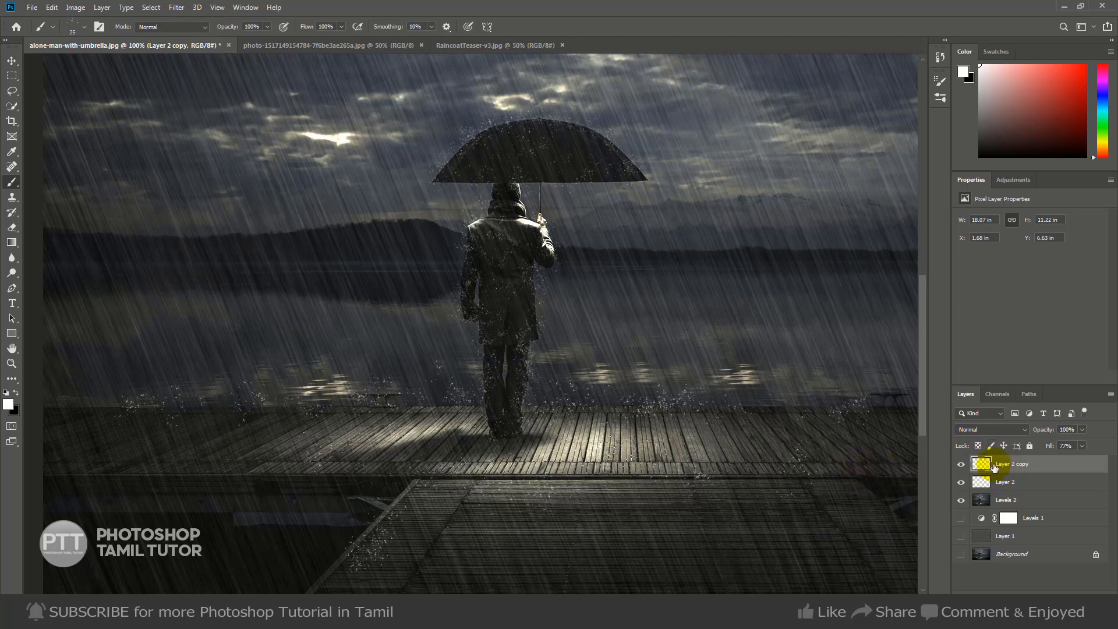
# Erase the copied layer's droplets over the umbrella's middle and the man's coat and legs with a much larger Eraser.
pyautogui.press('e')
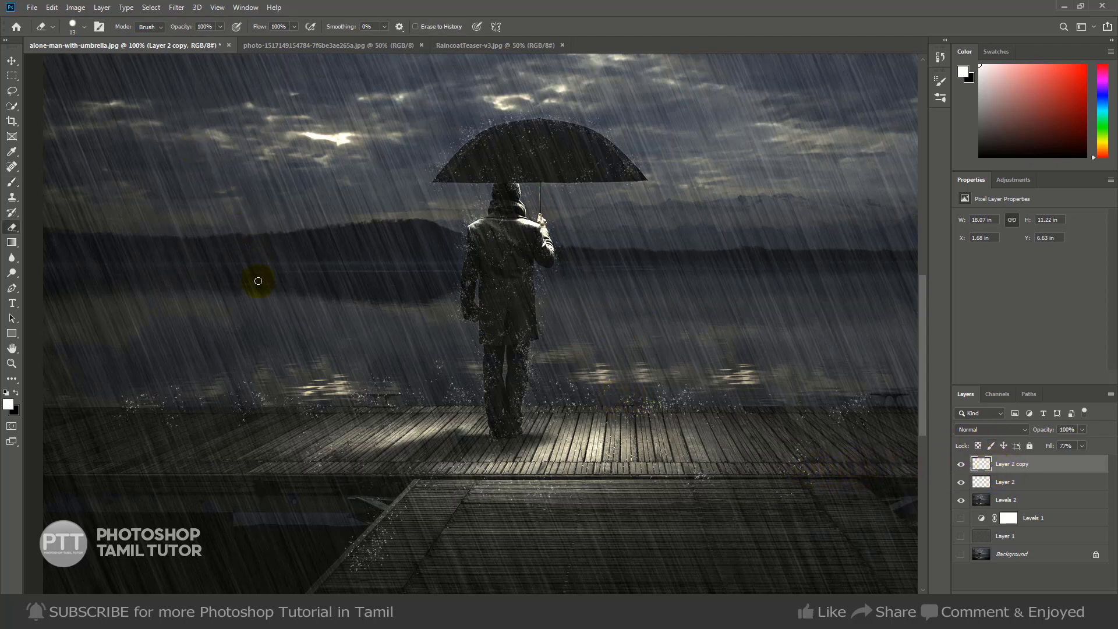
pyautogui.press(']')
pyautogui.press(']')
pyautogui.press(']')
pyautogui.press(']')
pyautogui.press(']')
pyautogui.press(']')
pyautogui.press(']')
pyautogui.press(']')
pyautogui.press(']')
pyautogui.press(']')
pyautogui.press(']')
pyautogui.press(']')
pyautogui.press(']')
pyautogui.press(']')
pyautogui.press(']')
pyautogui.press(']')
pyautogui.click(507, 169)
pyautogui.click(557, 169)
pyautogui.click(503, 237)
pyautogui.click(513, 369)
# Enlarge the Eraser to 200 px and thin out the copied droplets across the dock, its far edge and around the umbrella.
pyautogui.press(']')
pyautogui.click(269, 435)
pyautogui.click(412, 362)
pyautogui.click(427, 499)
pyautogui.click(364, 561)
pyautogui.click(530, 535)
pyautogui.click(669, 434)
pyautogui.click(821, 482)
pyautogui.click(848, 451)
pyautogui.click(833, 502)
pyautogui.click(150, 392)
pyautogui.click(190, 387)
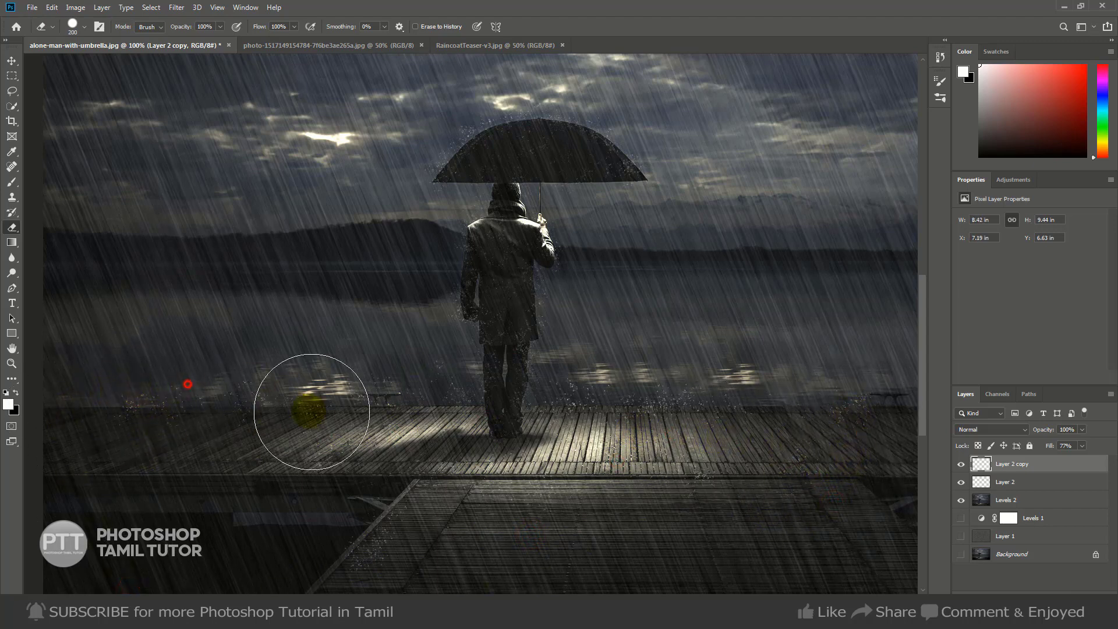
pyautogui.click(744, 522)
pyautogui.click(628, 195)
pyautogui.click(743, 218)
pyautogui.click(483, 200)
pyautogui.click(207, 355)
pyautogui.hotkey('ctrl', 'j')
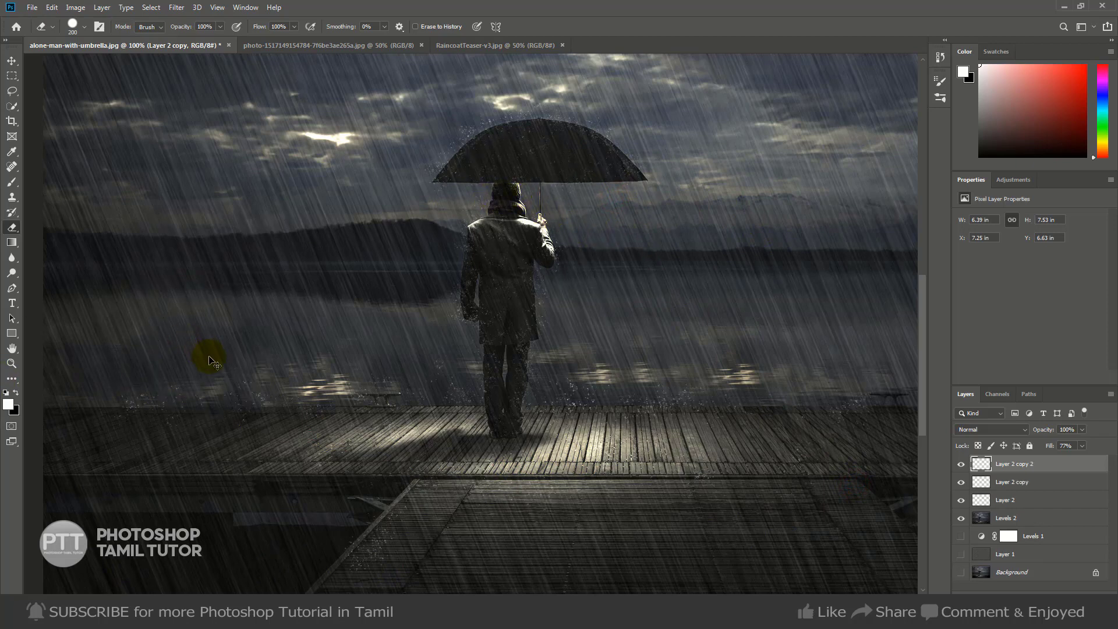
pyautogui.click(482, 369)
pyautogui.click(665, 340)
pyautogui.click(513, 146)
pyautogui.click(562, 244)
pyautogui.hotkey('ctrl', 'z')
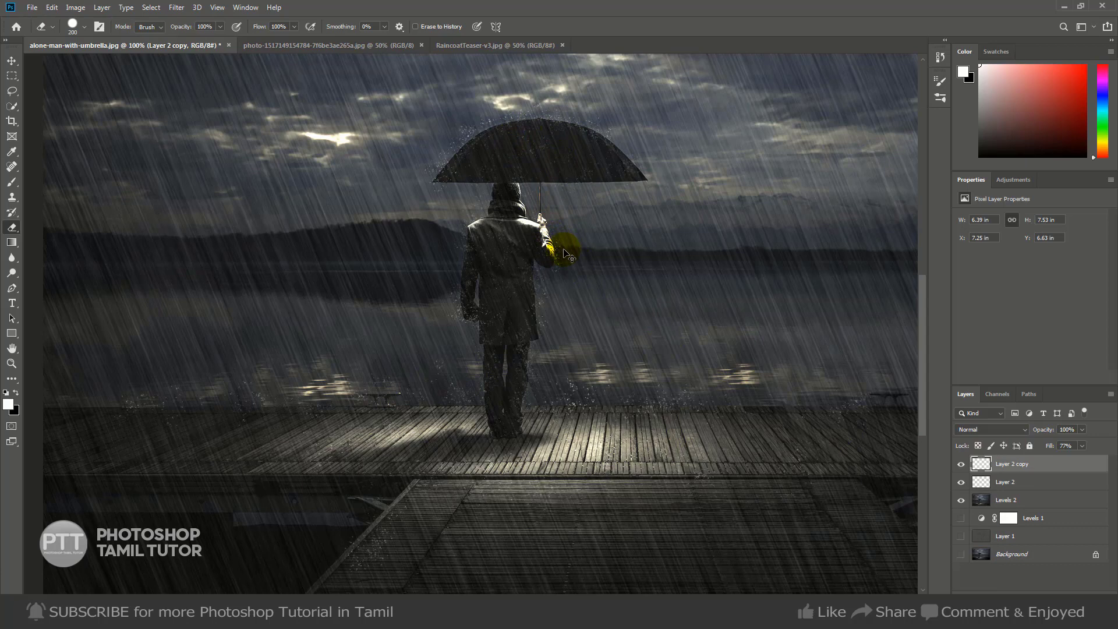
# Duplicate the thinned droplet layer and erase the new copy over the coat, the shoes and the dock boards.
pyautogui.hotkey('ctrl', 'j')
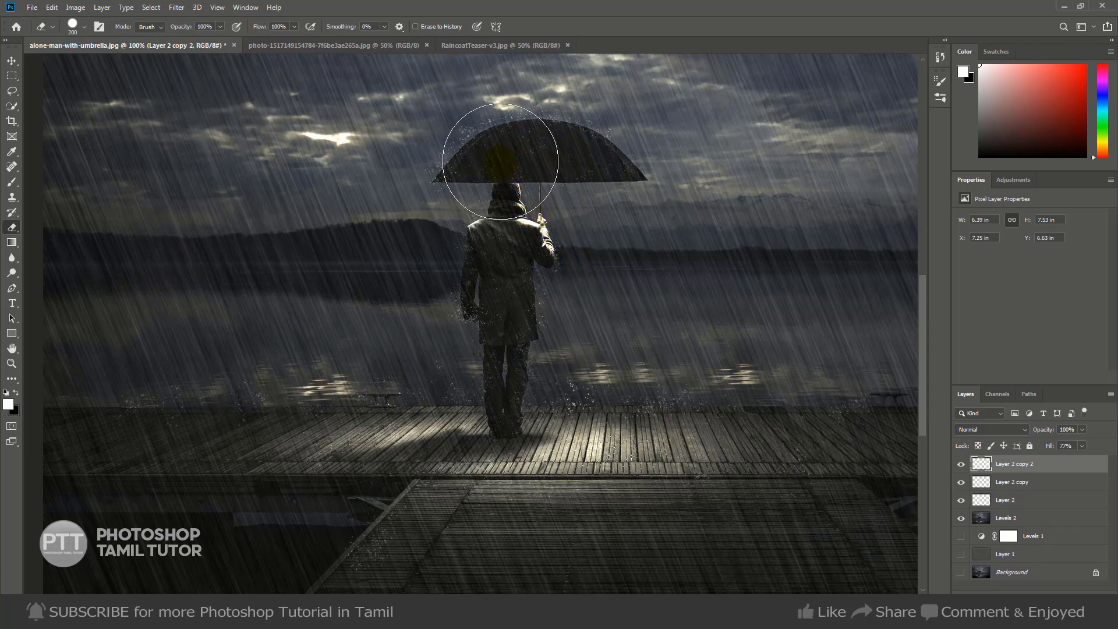
pyautogui.click(512, 279)
pyautogui.click(484, 418)
pyautogui.click(385, 453)
pyautogui.click(596, 481)
pyautogui.click(719, 487)
pyautogui.hotkey('ctrl', '-')
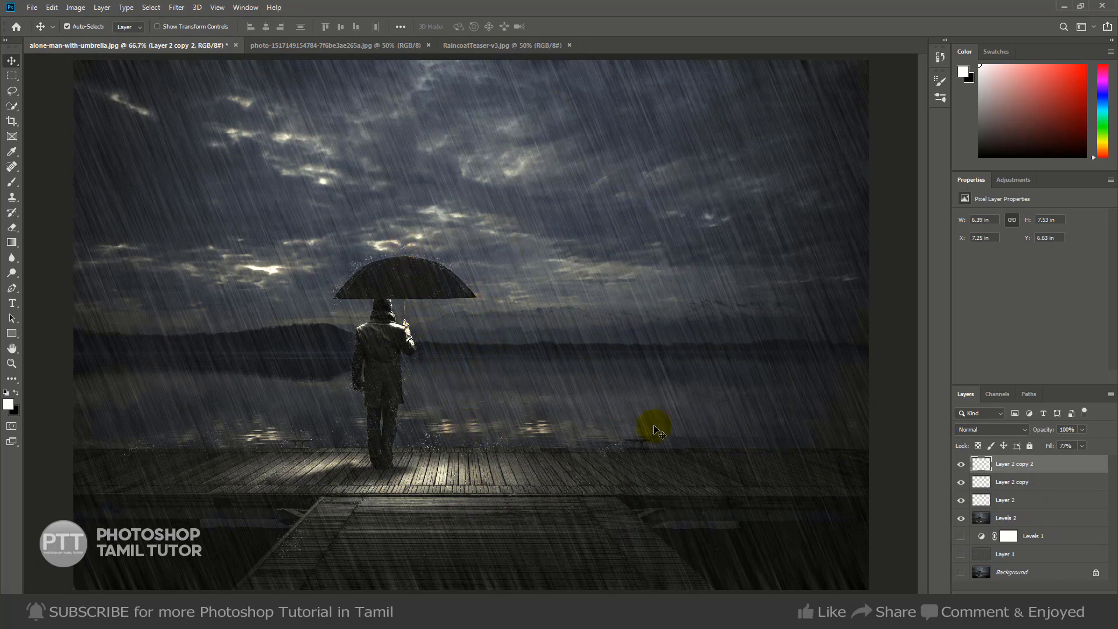
pyautogui.press('ctrl')
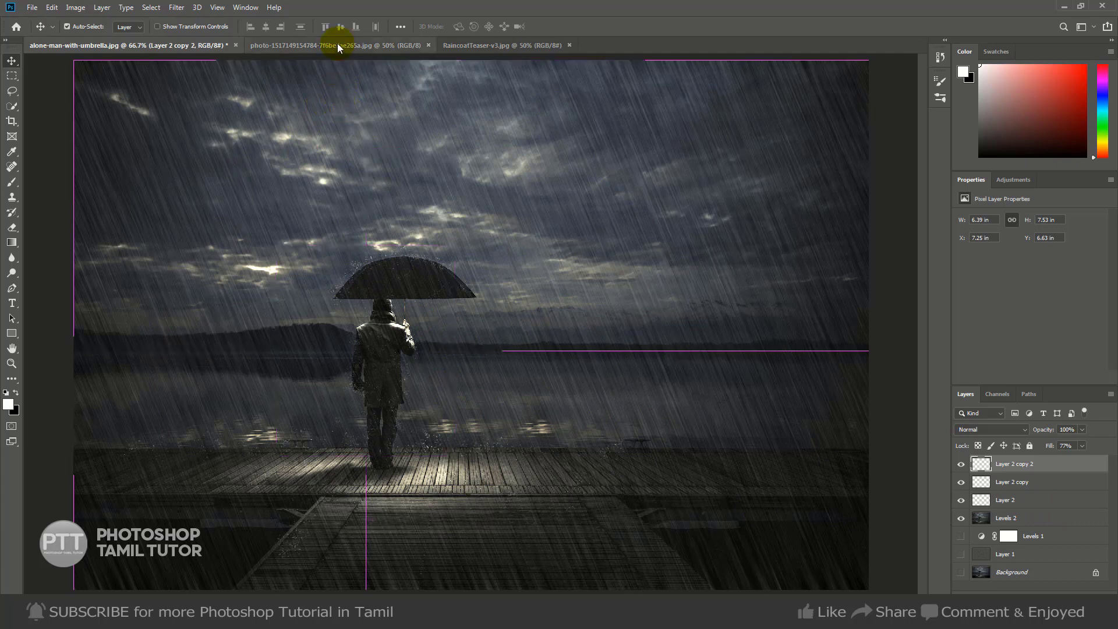
# Switch to the close-up umbrella photo document and add a new layer filled with black.
pyautogui.click(337, 44)
pyautogui.click(501, 435)
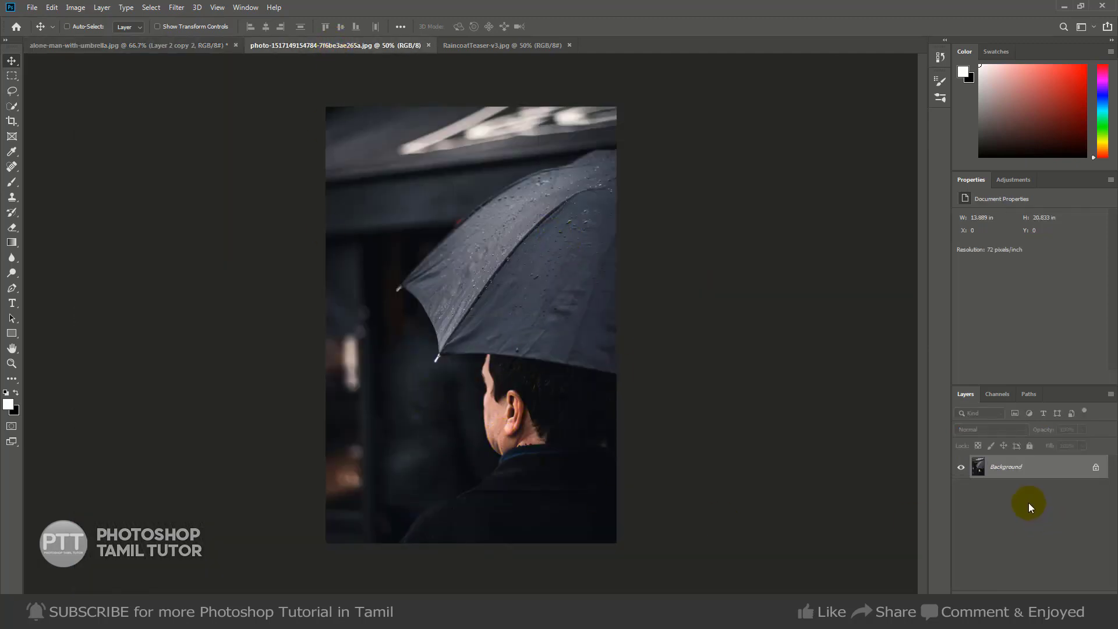
pyautogui.hotkey('ctrl', 'shift', 'n')
pyautogui.click(658, 179)
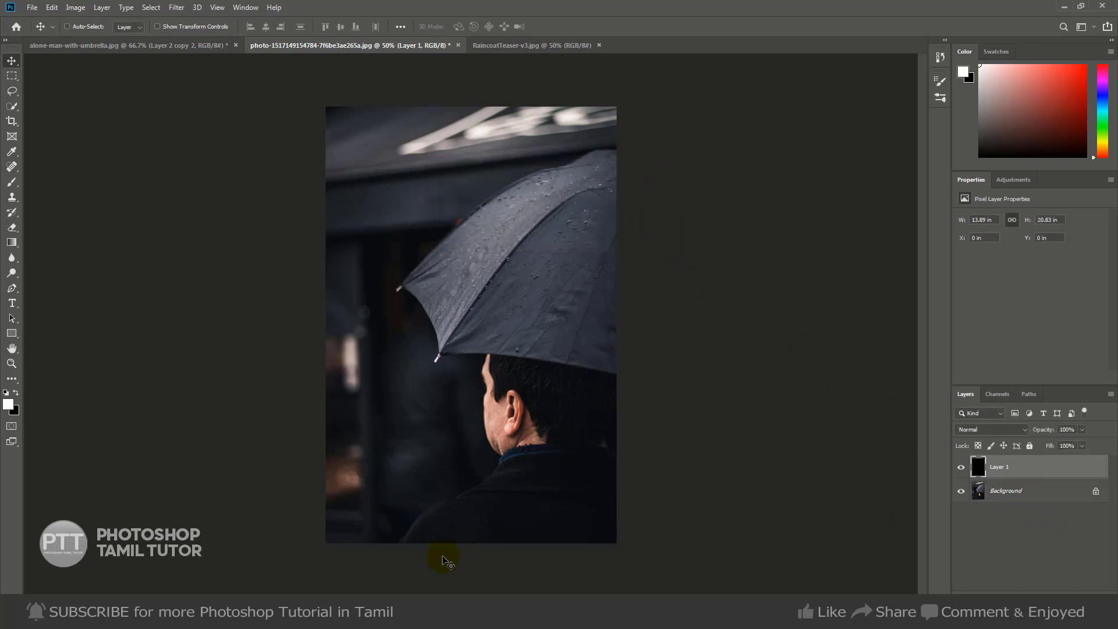
pyautogui.hotkey('ctrl', 'BackSpace')
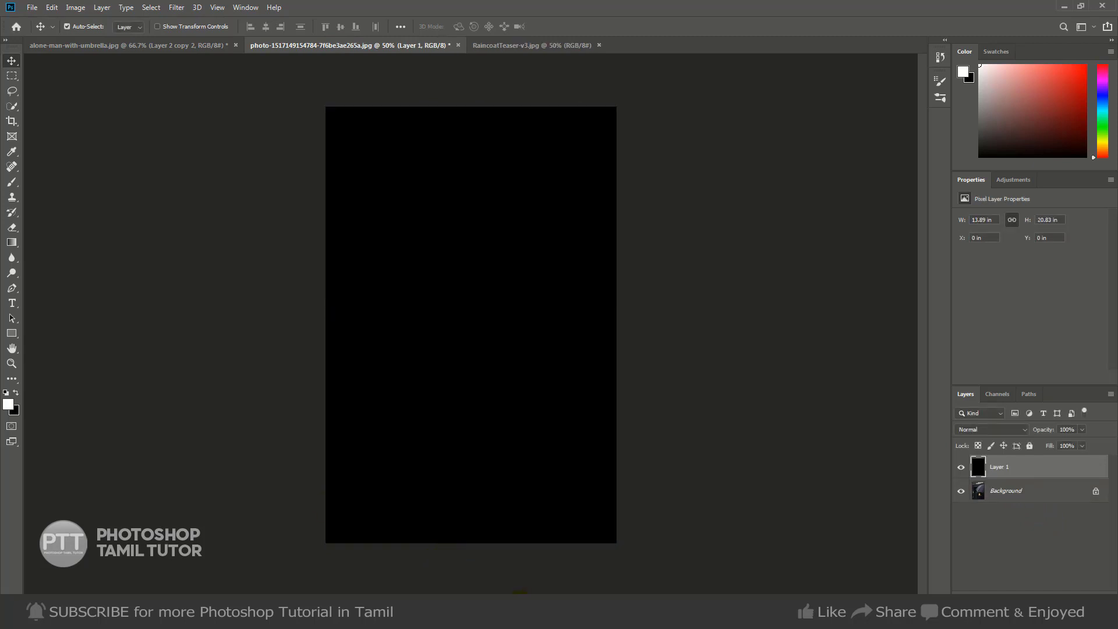
# Add monochromatic Gaussian noise of about 63% to the black layer.
pyautogui.click(177, 7)
pyautogui.moveTo(212, 173)
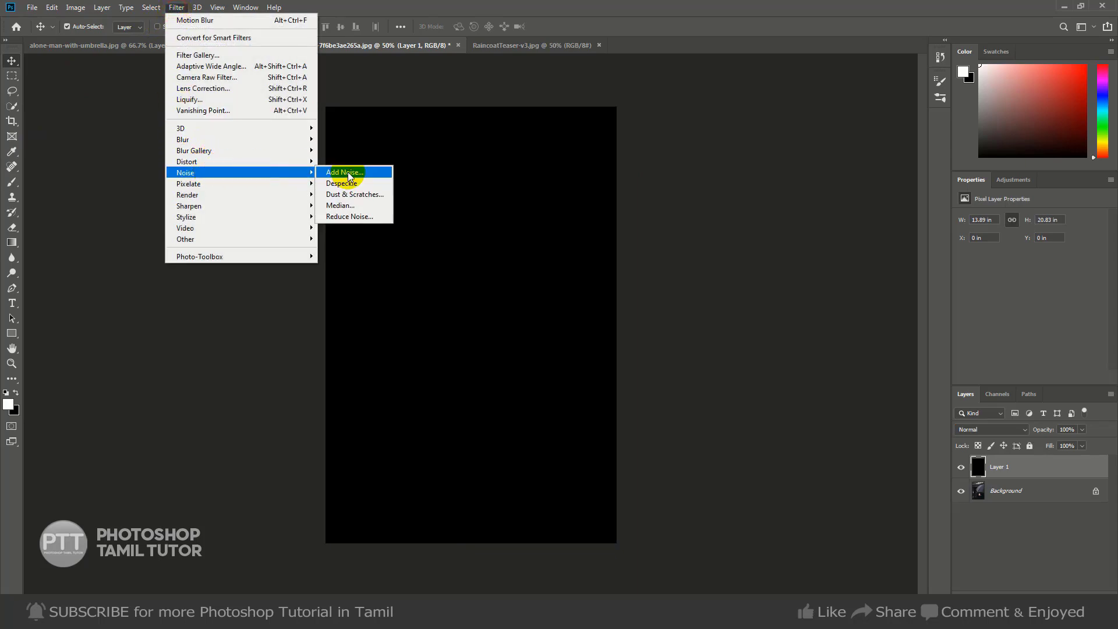
pyautogui.click(352, 175)
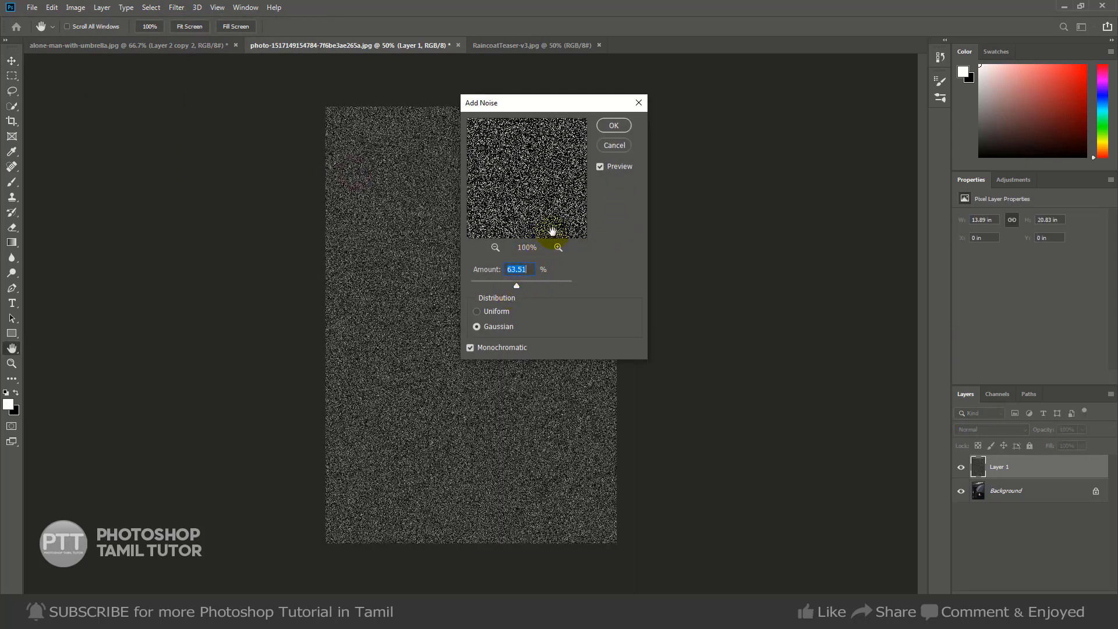
pyautogui.moveTo(525, 287)
pyautogui.mouseDown()
pyautogui.moveTo(542, 282)
pyautogui.moveTo(507, 288)
pyautogui.moveTo(515, 285)
pyautogui.mouseUp()
pyautogui.click(617, 127)
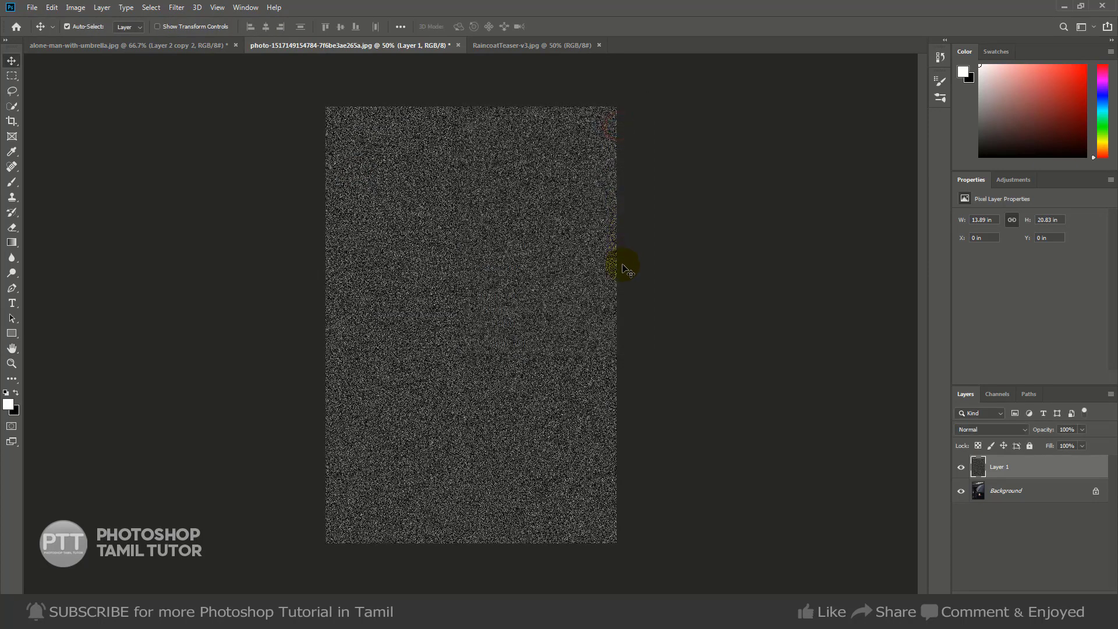
# Scale the noise layer from its centre to 106.4% width and 104.8% height so it overlaps the canvas edges.
pyautogui.hotkey('ctrl', 't')
pyautogui.moveTo(617, 108); pyautogui.dragTo(627, 103)
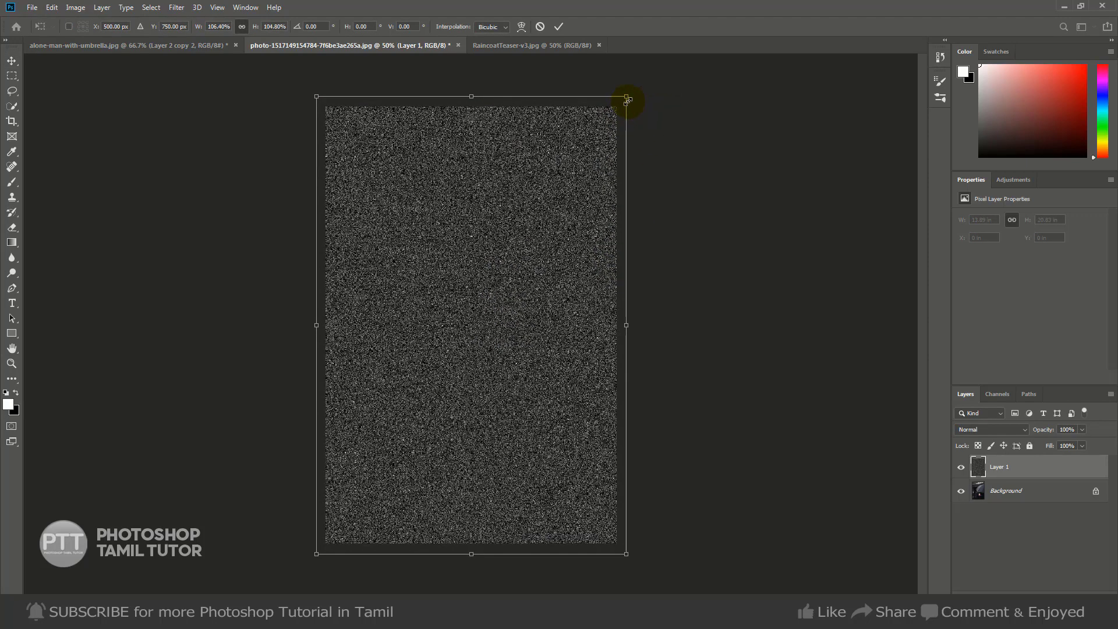
pyautogui.doubleClick(589, 187)
# Soften the noise layer with a Gaussian Blur of 2.2 pixels radius.
pyautogui.click(176, 7)
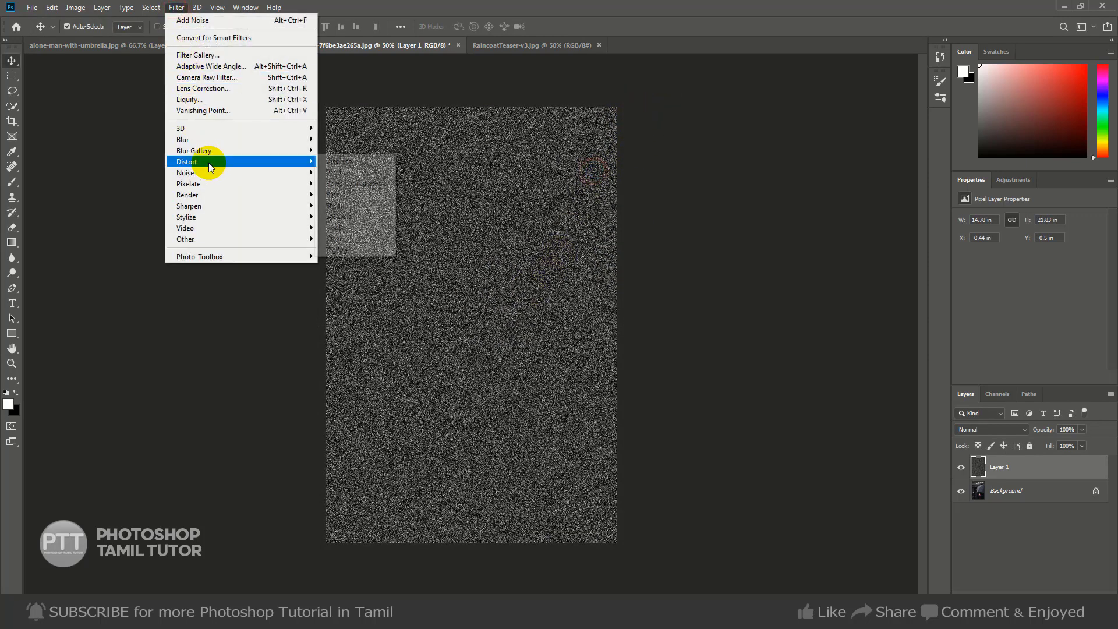
pyautogui.moveTo(213, 139)
pyautogui.click(358, 184)
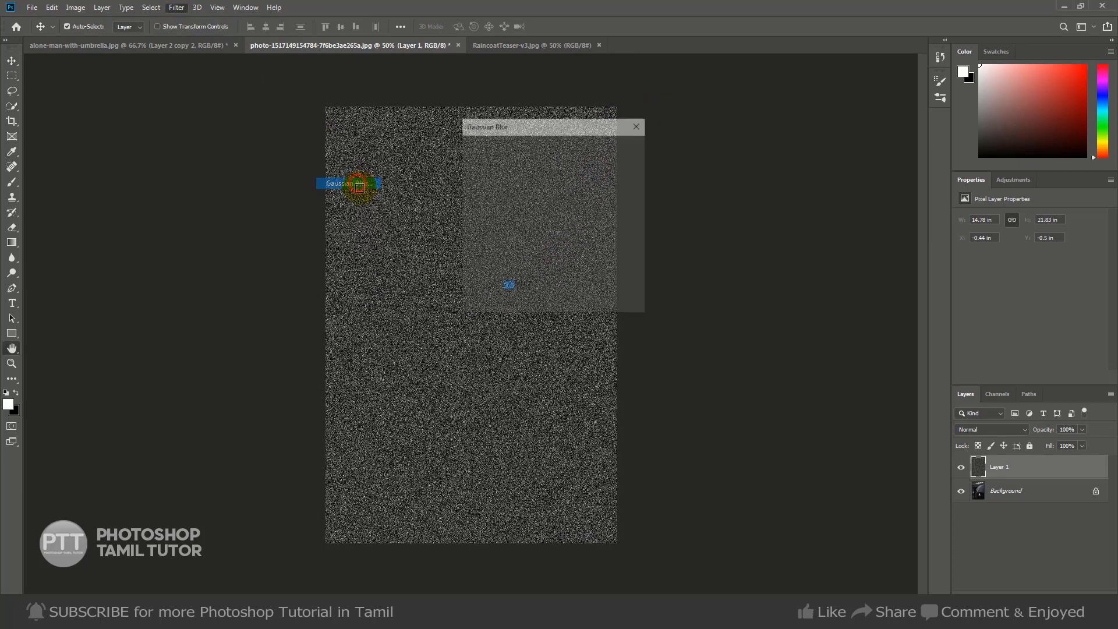
pyautogui.moveTo(508, 305); pyautogui.dragTo(483, 306)
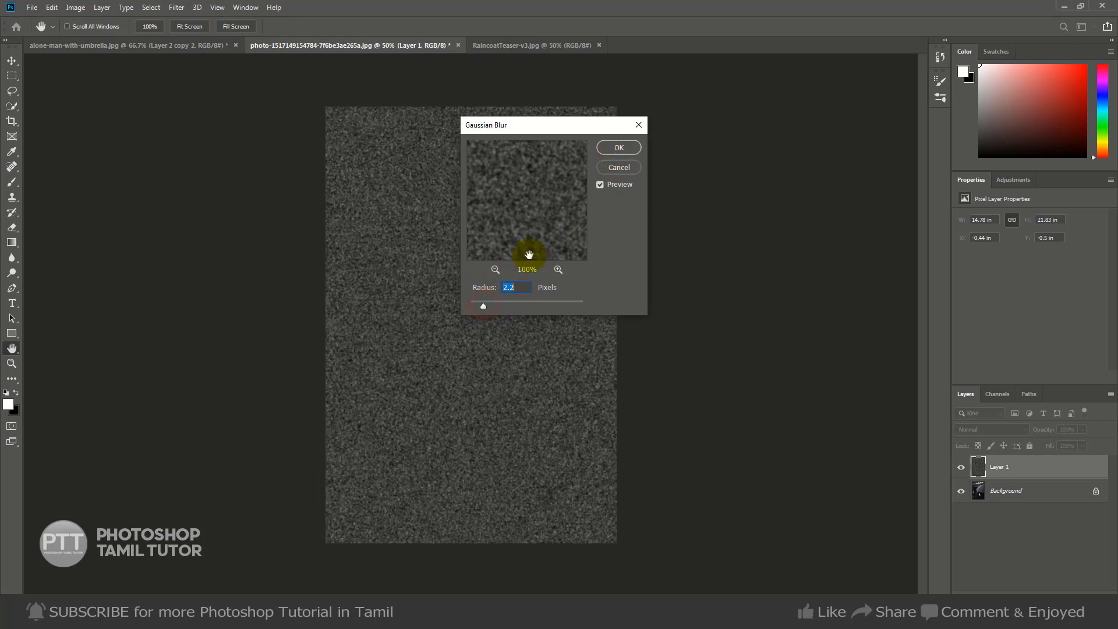
pyautogui.click(618, 147)
pyautogui.press('v')
# Apply a Motion Blur at an 82° angle and 96 pixels distance to the noise layer.
pyautogui.click(176, 7)
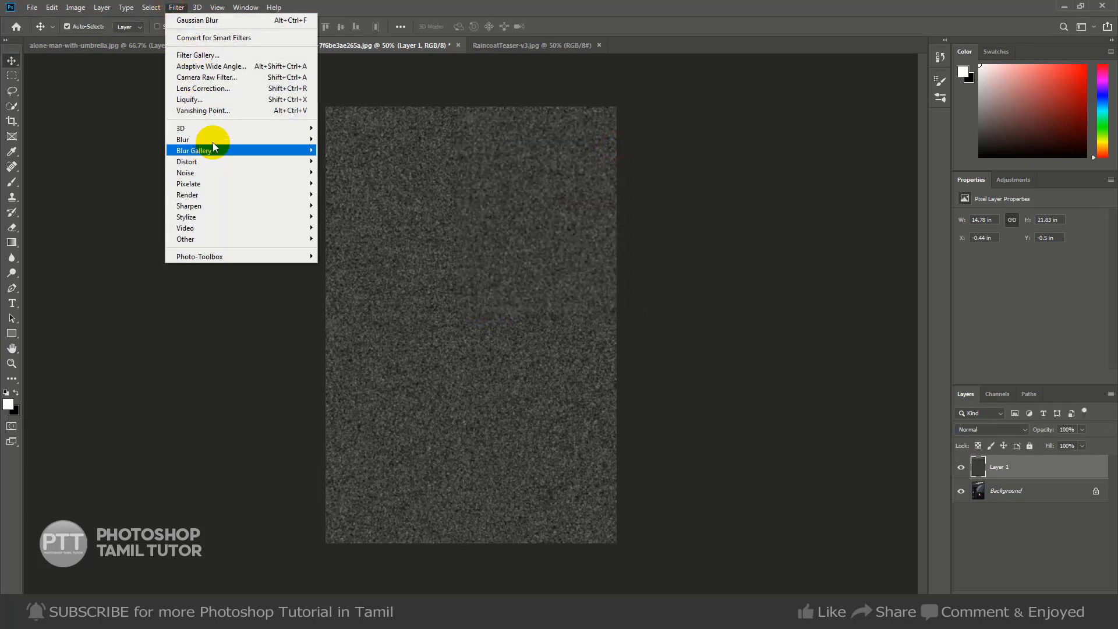
pyautogui.moveTo(302, 140)
pyautogui.click(358, 206)
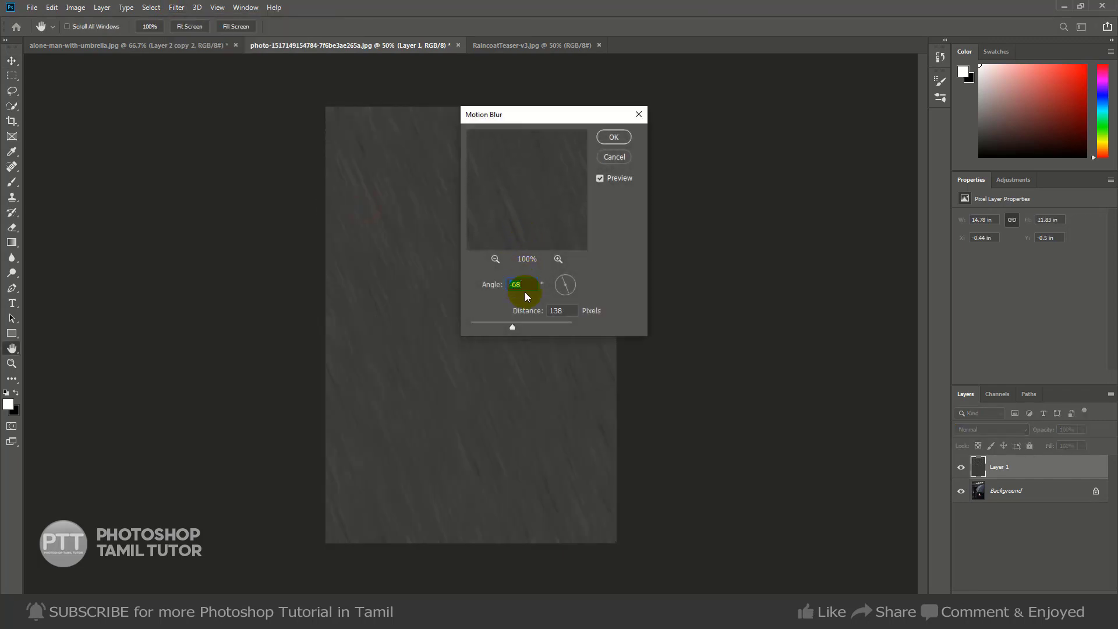
pyautogui.moveTo(566, 281); pyautogui.dragTo(568, 280)
pyautogui.click(549, 328)
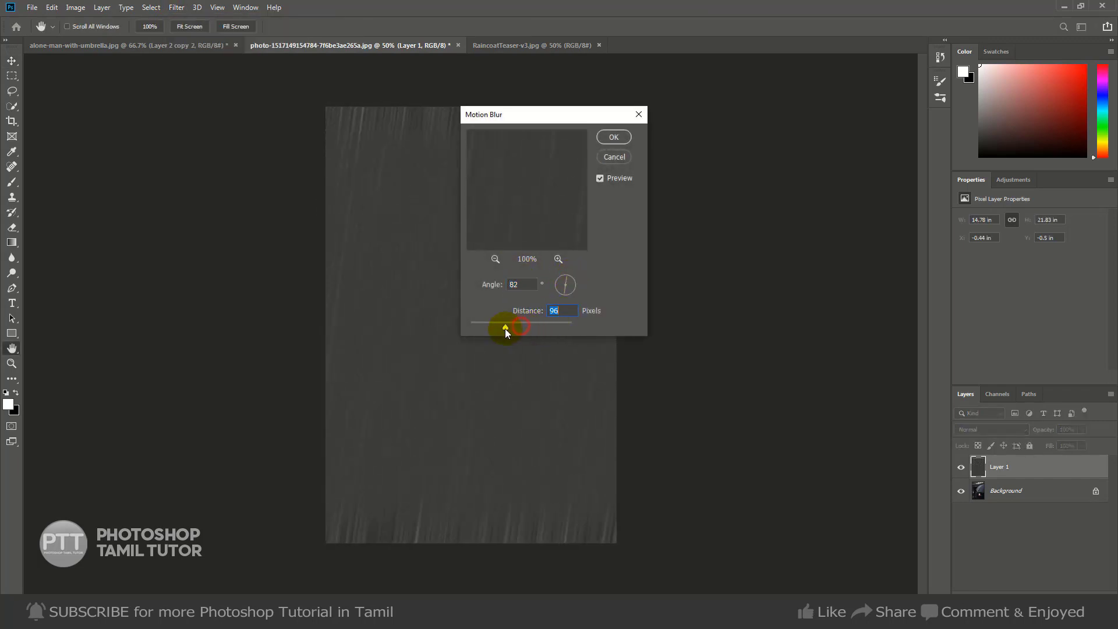
pyautogui.moveTo(492, 329); pyautogui.dragTo(505, 327)
pyautogui.press('Return')
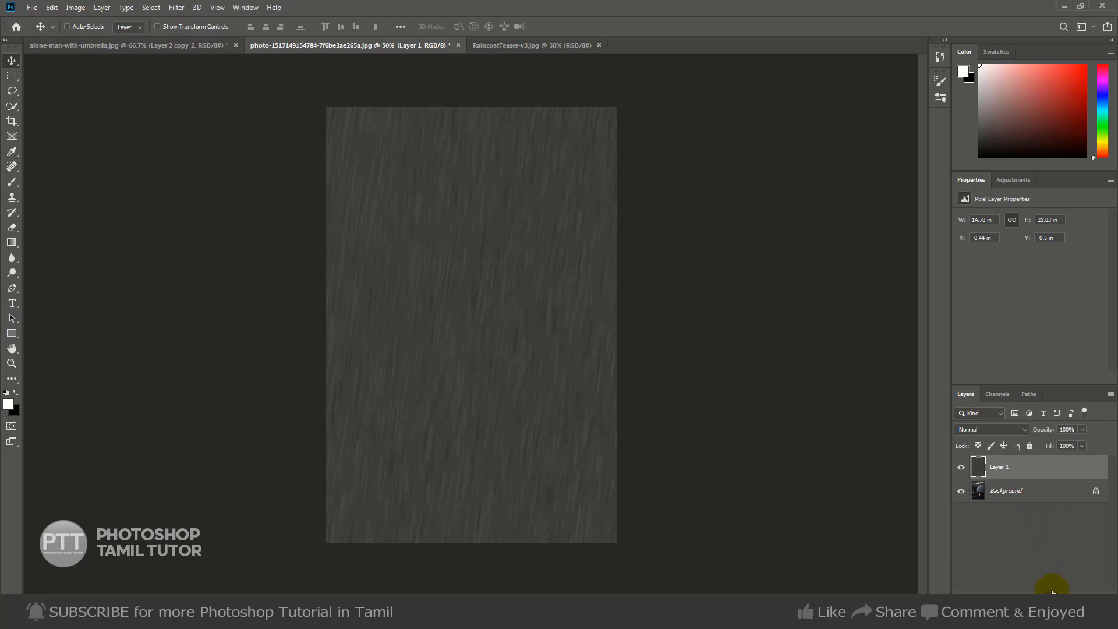
pyautogui.hotkey('ctrl', 'l')
pyautogui.moveTo(448, 248); pyautogui.dragTo(476, 250)
pyautogui.moveTo(580, 117); pyautogui.dragTo(849, 100)
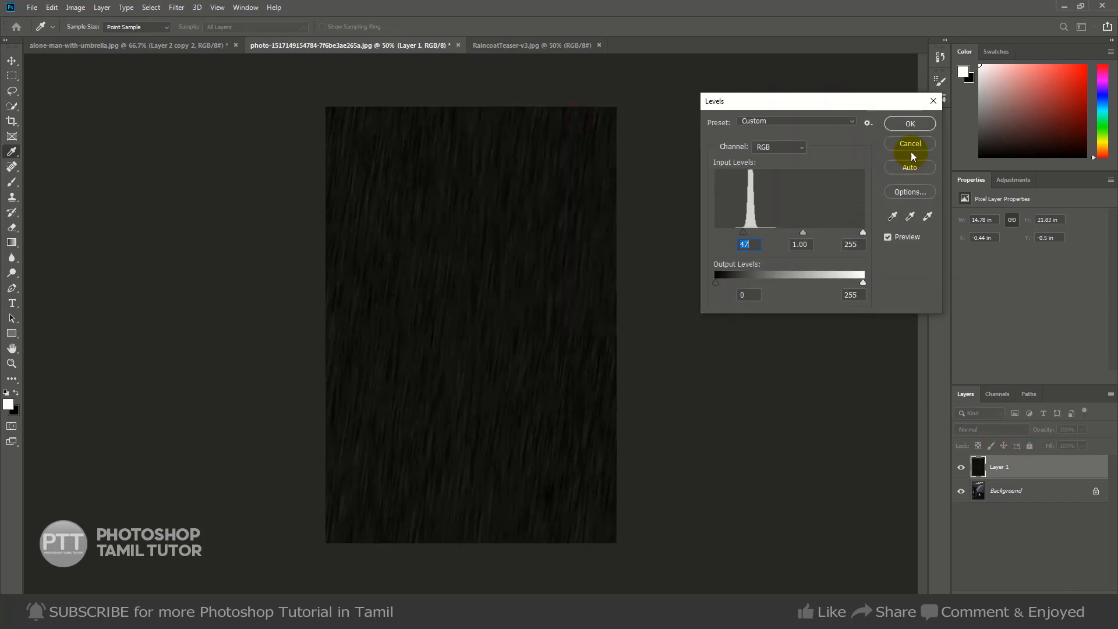
pyautogui.press('Return')
pyautogui.press('v')
# Set the rain noise layer's blending mode to Screen.
pyautogui.click(999, 429)
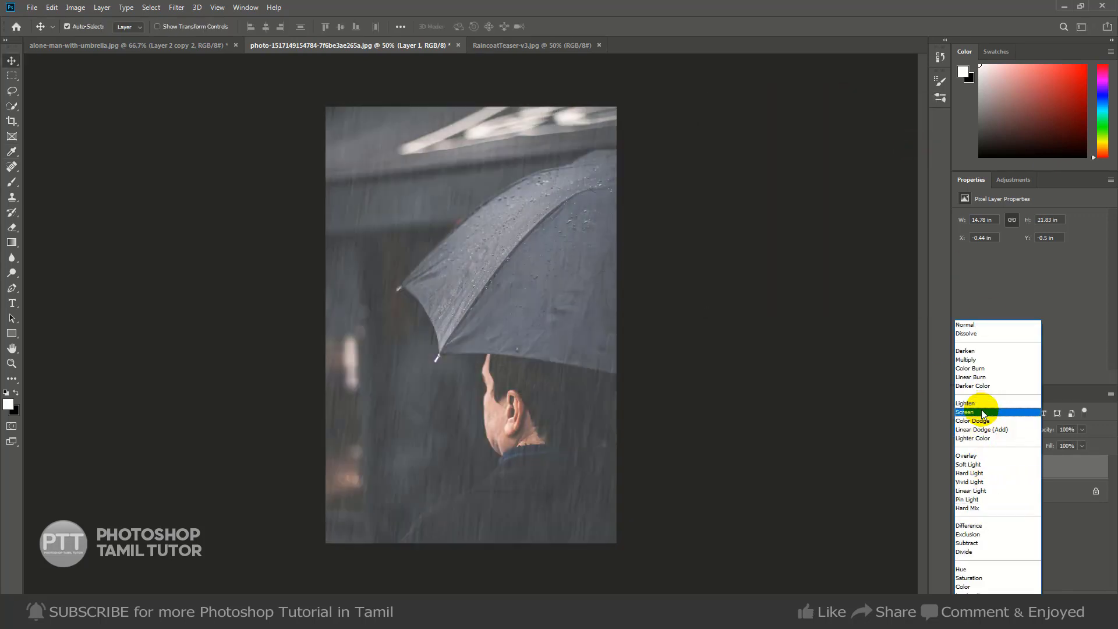
pyautogui.click(984, 412)
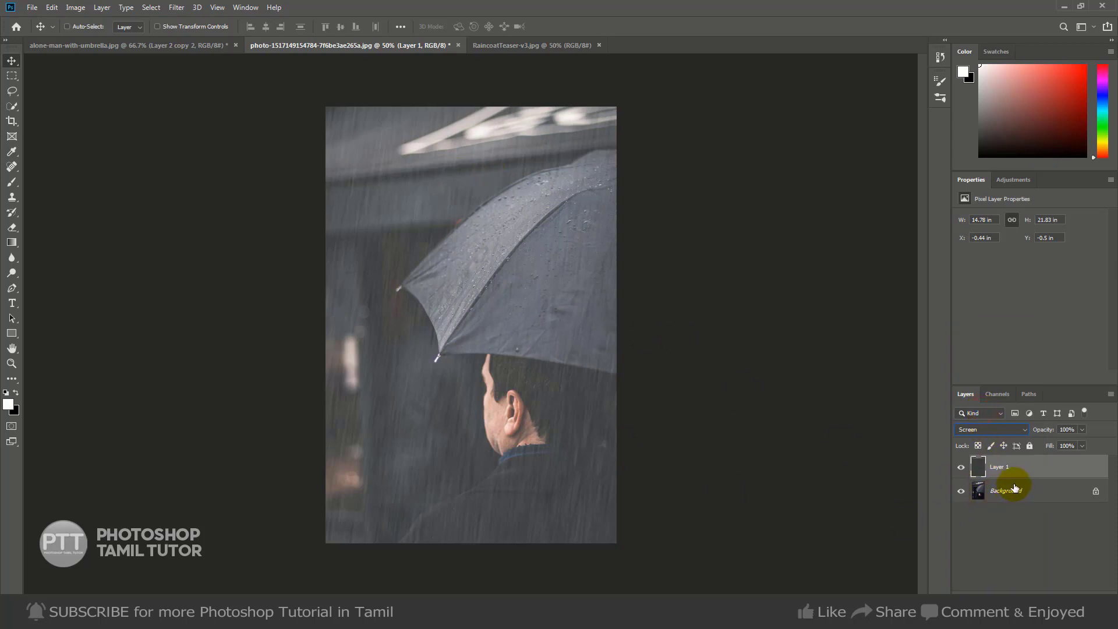
# Add a Levels adjustment layer with input levels of 51 for shadows, 0.86 for midtones and 224 for highlights.
pyautogui.click(1055, 587)
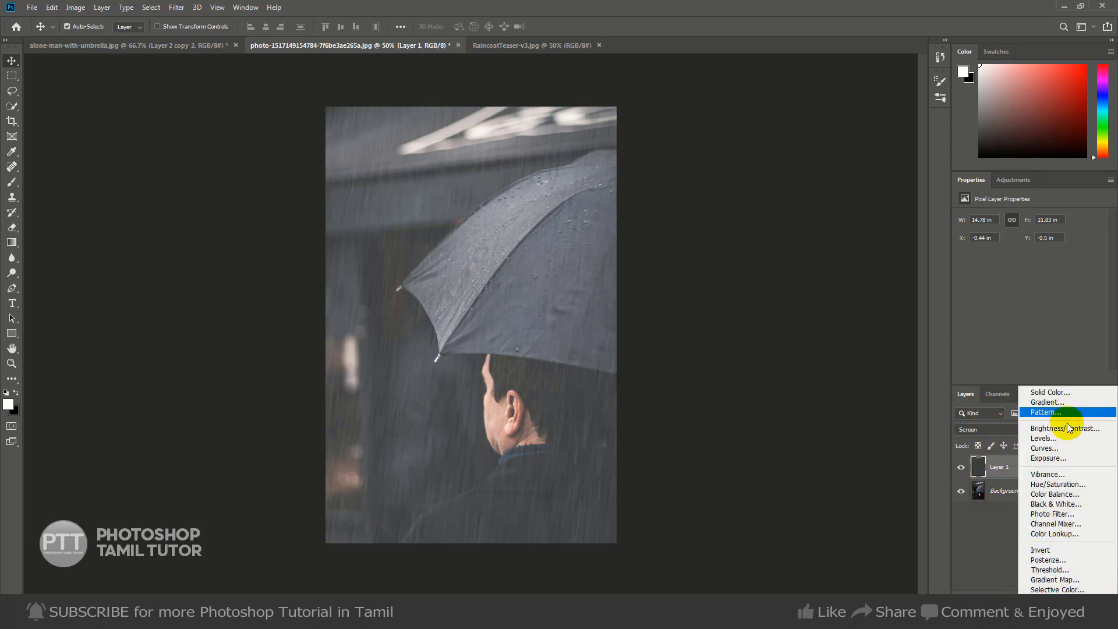
pyautogui.click(1040, 438)
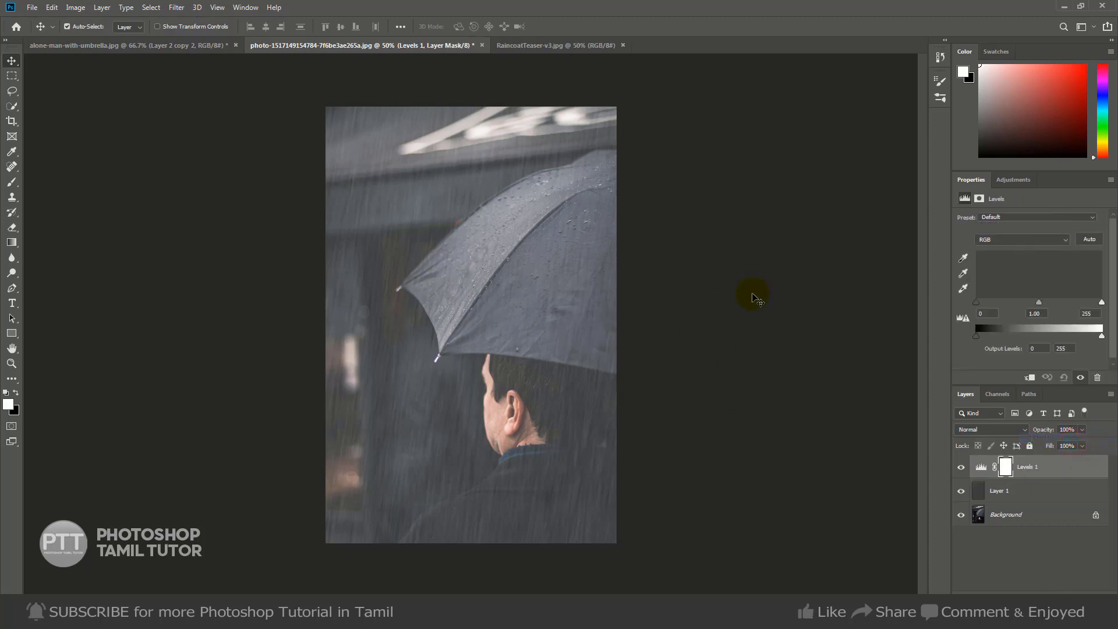
pyautogui.moveTo(976, 303); pyautogui.dragTo(1001, 302)
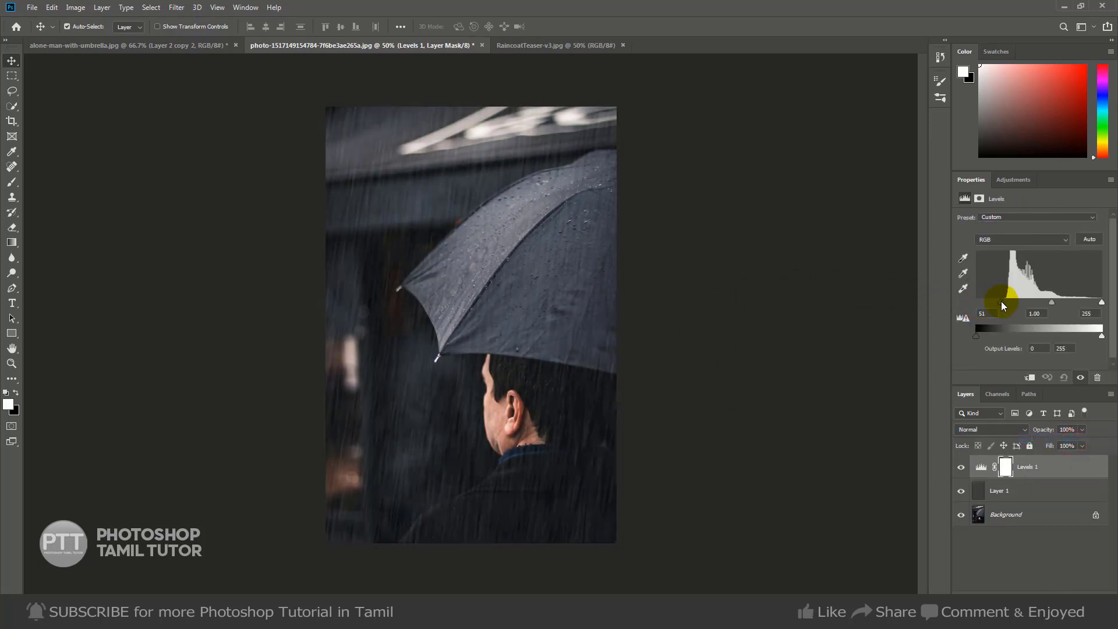
pyautogui.moveTo(1101, 302); pyautogui.dragTo(1049, 299)
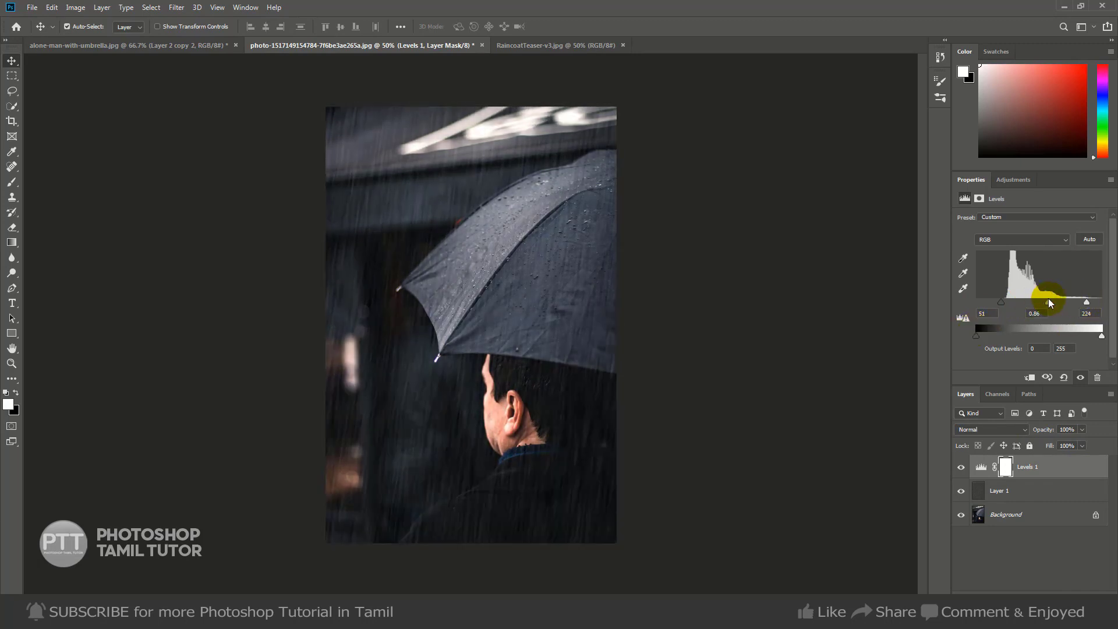
# Merge the Levels adjustment layer and the rain noise layer into one layer.
pyautogui.click(1027, 477)
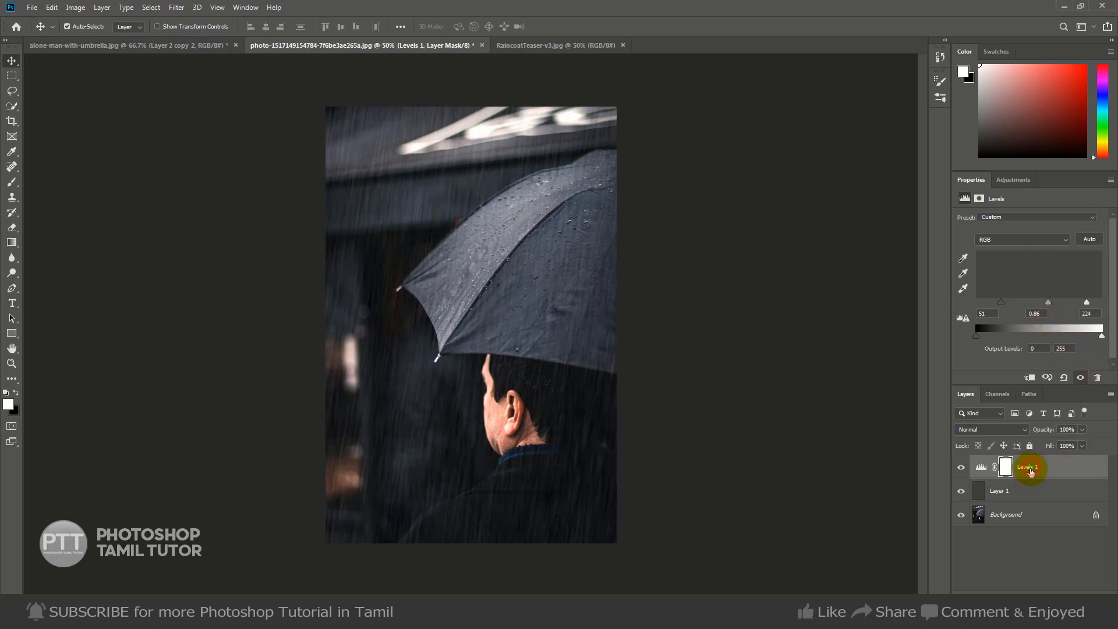
pyautogui.click(1027, 495)
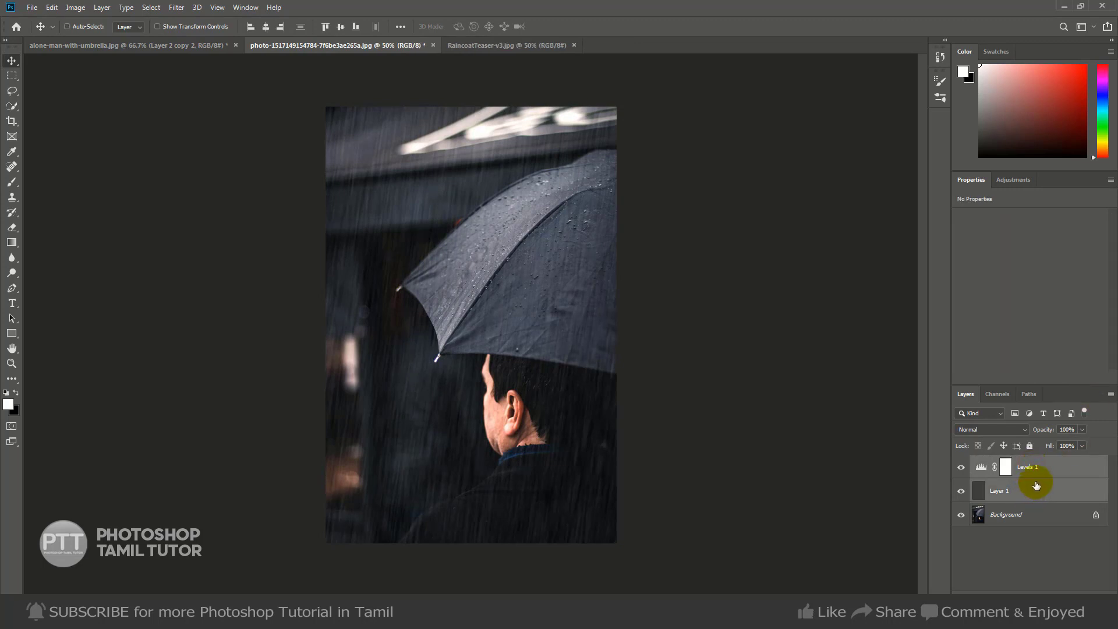
pyautogui.rightClick(1040, 475)
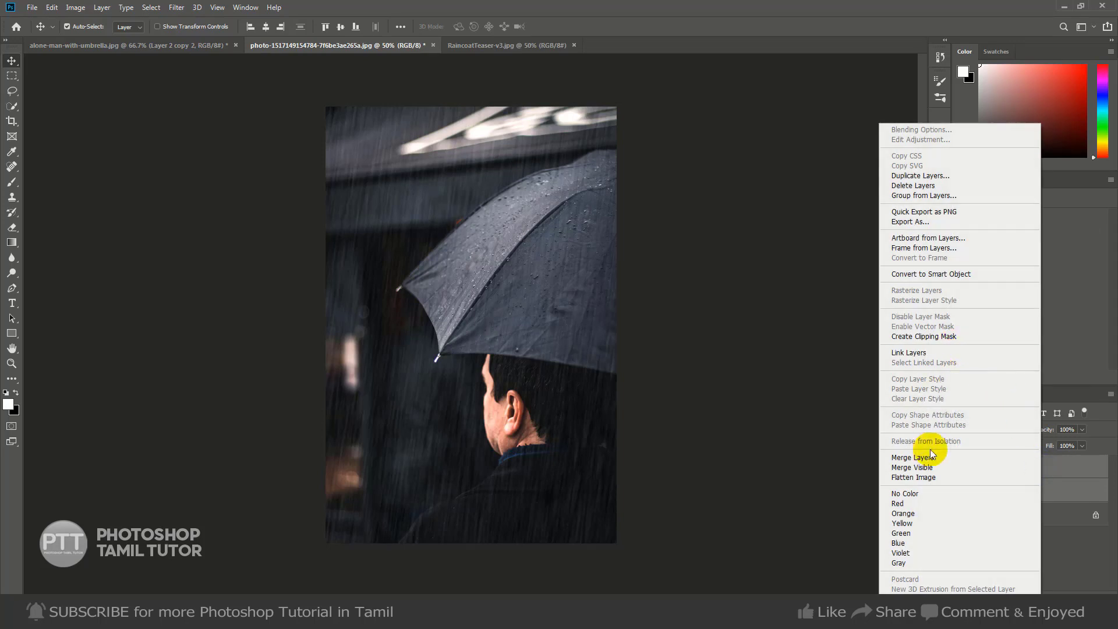
pyautogui.click(941, 458)
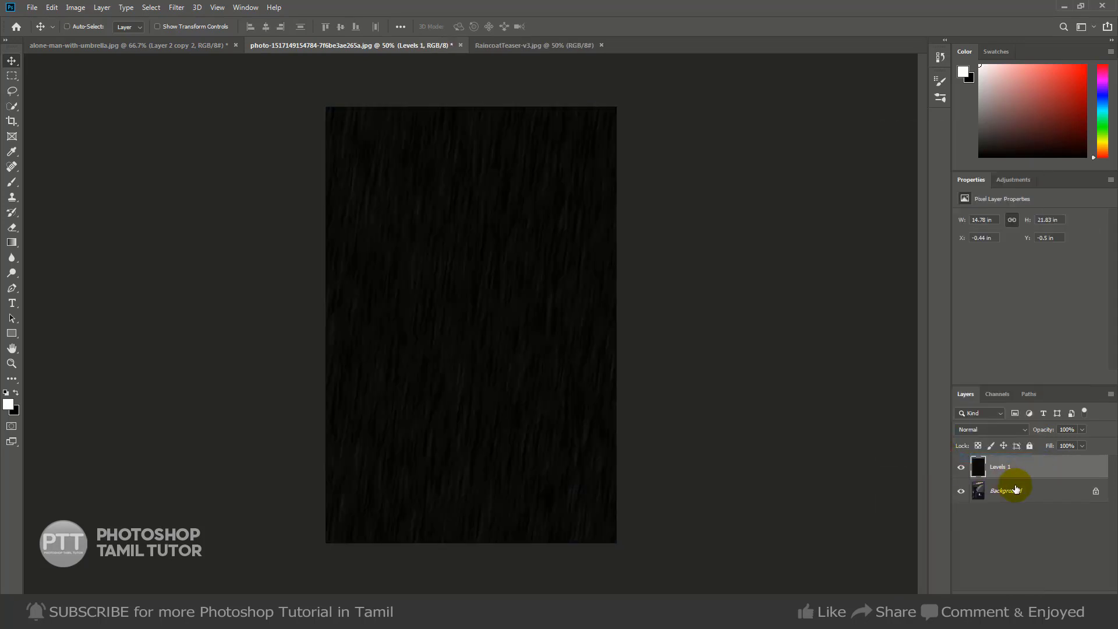
# Undo the layer merge, then duplicate the Levels 1 adjustment layer together with the Layer 1 rain noise.
pyautogui.hotkey('ctrl', 'z')
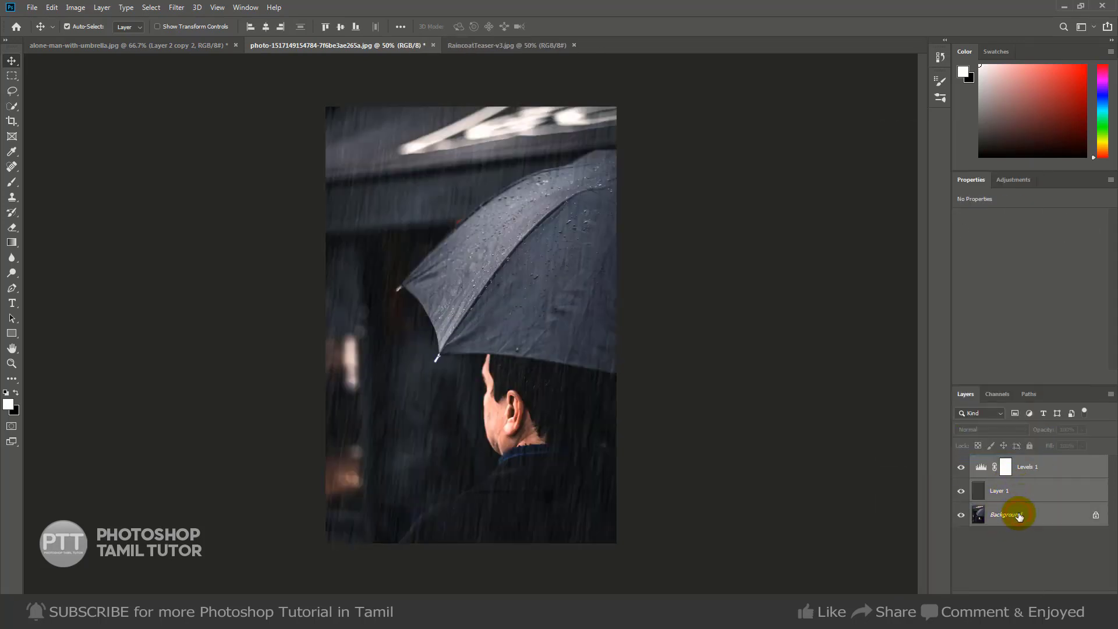
pyautogui.click(1028, 468)
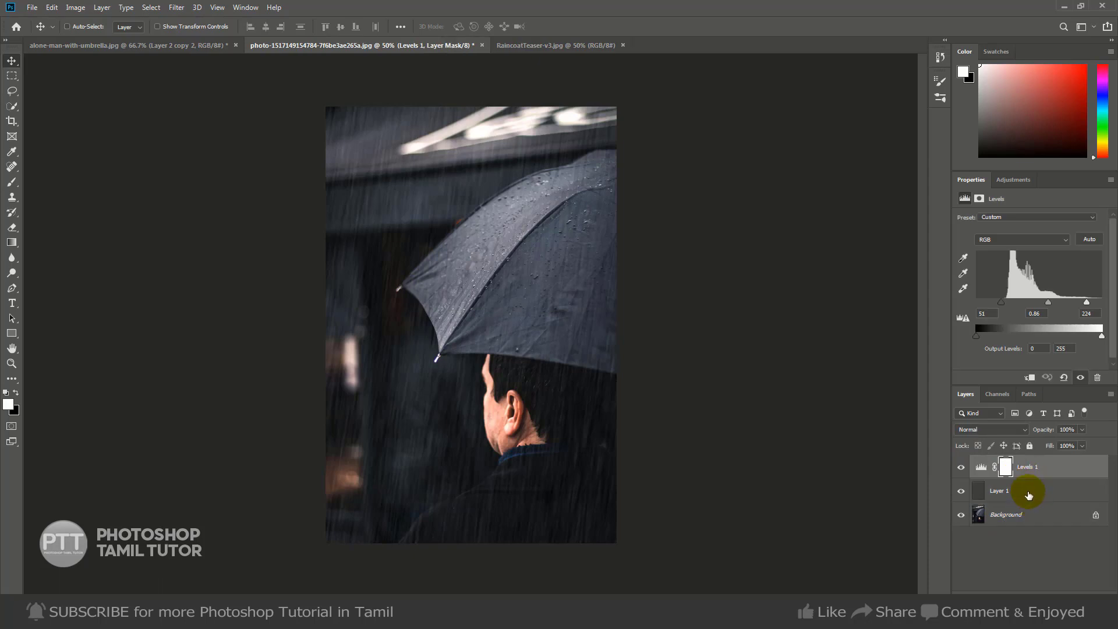
pyautogui.keyDown('shift'); pyautogui.click(1027, 495); pyautogui.keyUp('shift')
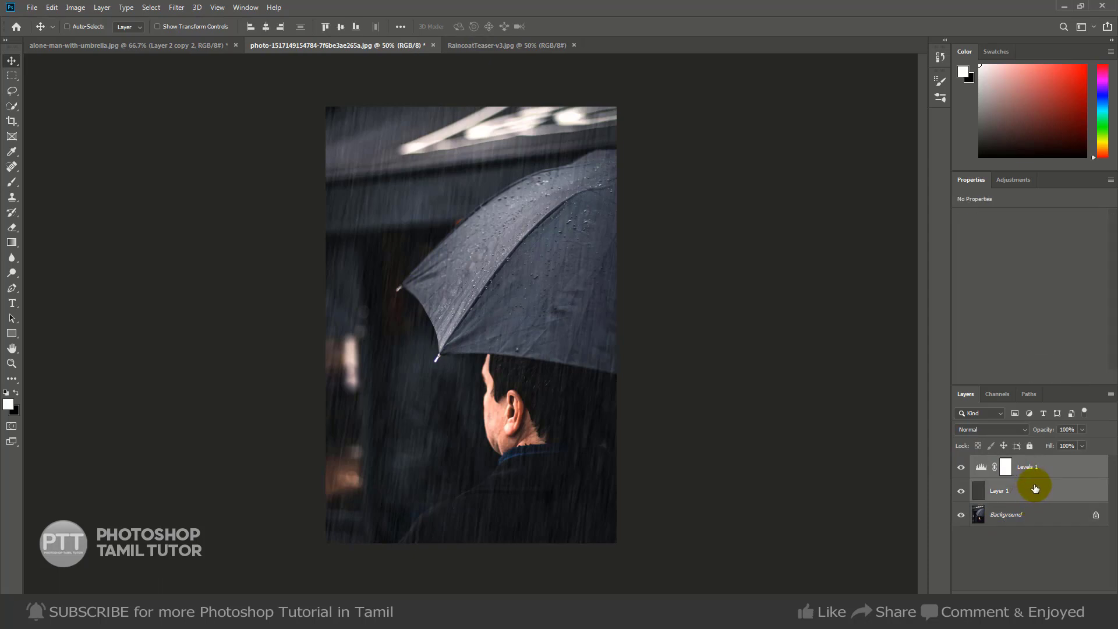
pyautogui.hotkey('ctrl', 'j')
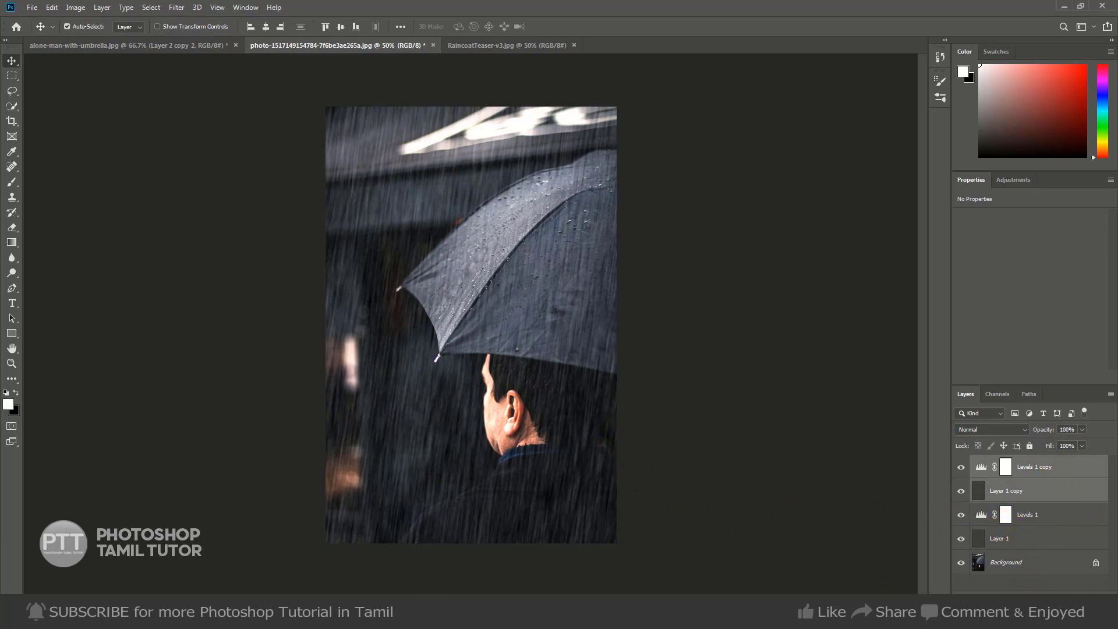
# Create a new layer and paint white rain droplets along the umbrella's lower edge with the rain brush enlarged to 100 pixels.
pyautogui.hotkey('ctrl', 'shift', 'n')
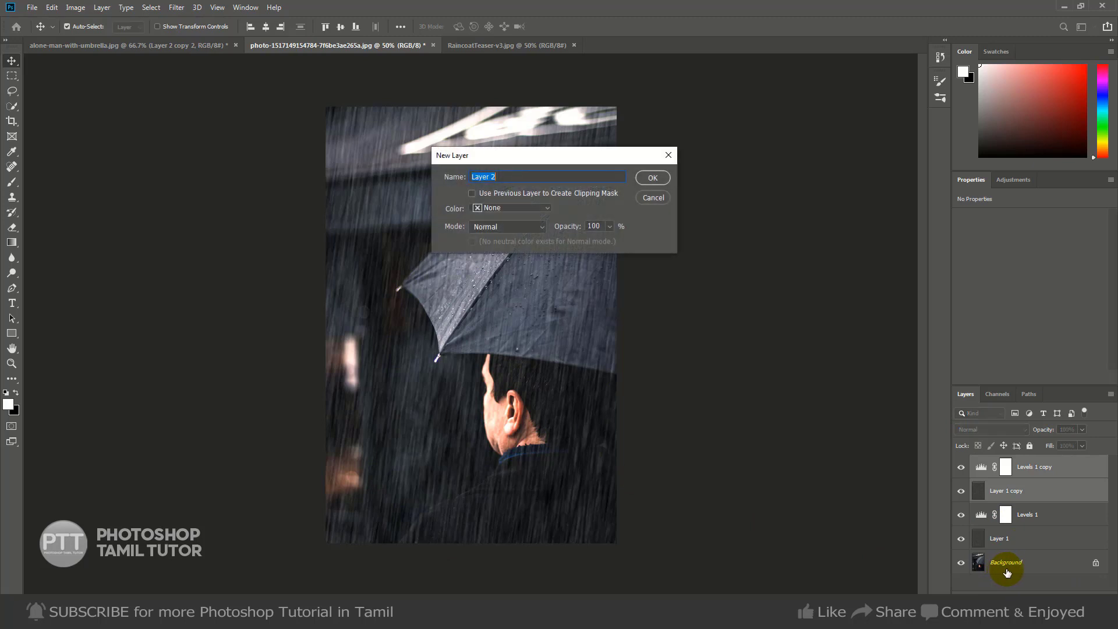
pyautogui.press('Return')
pyautogui.press('b')
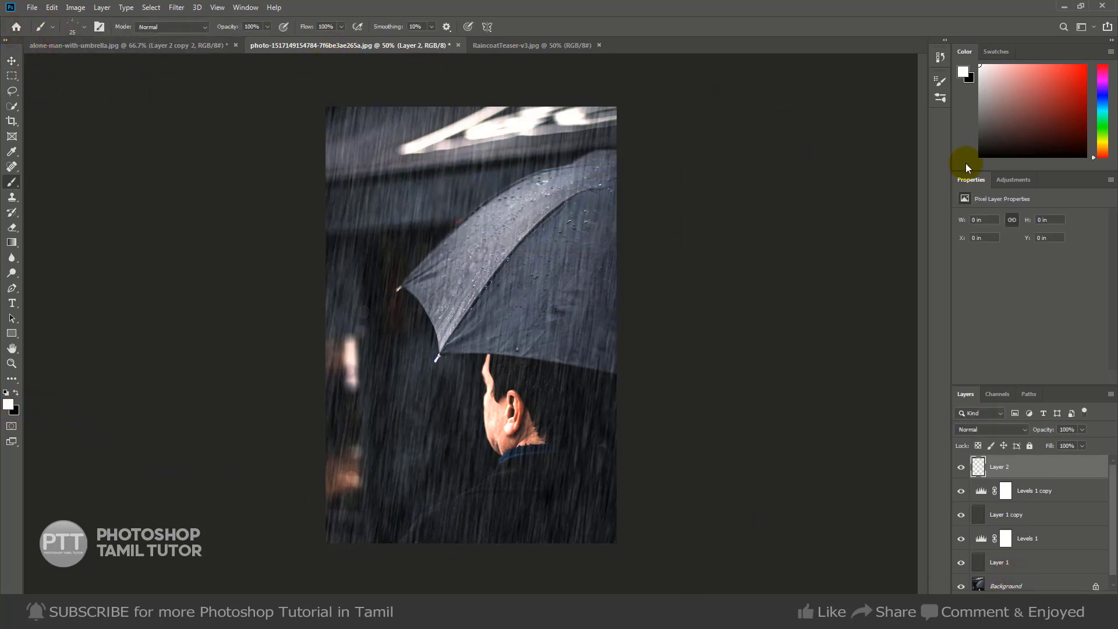
pyautogui.press(']')
pyautogui.press(']')
pyautogui.press(']')
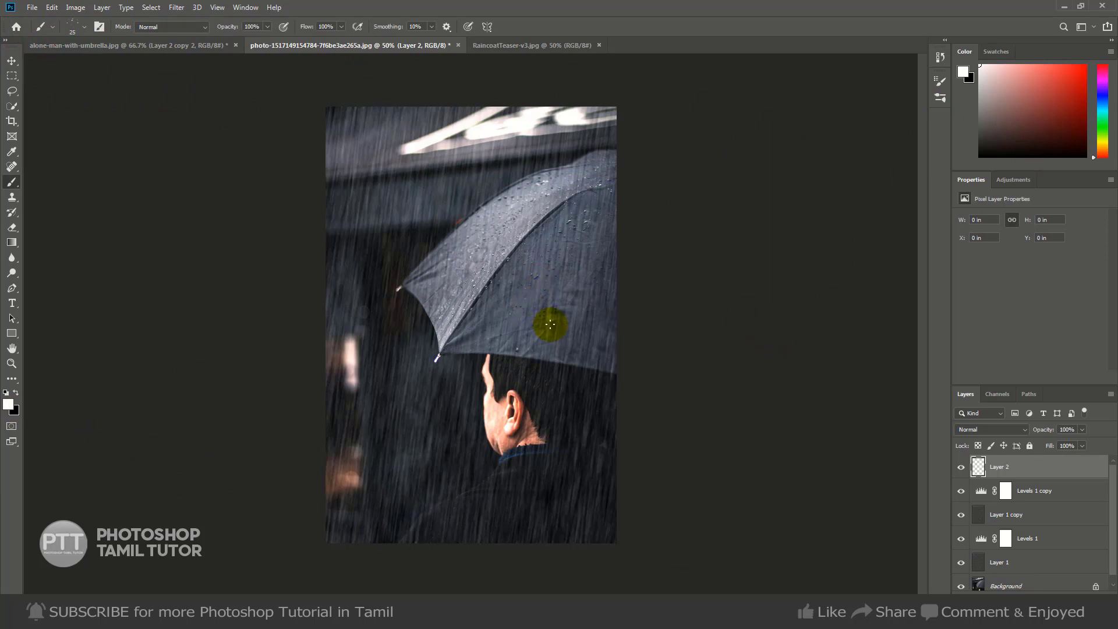
pyautogui.press(']')
pyautogui.press(']')
pyautogui.press(']')
pyautogui.press(']')
pyautogui.moveTo(445, 346); pyautogui.dragTo(561, 354)
pyautogui.click(569, 354)
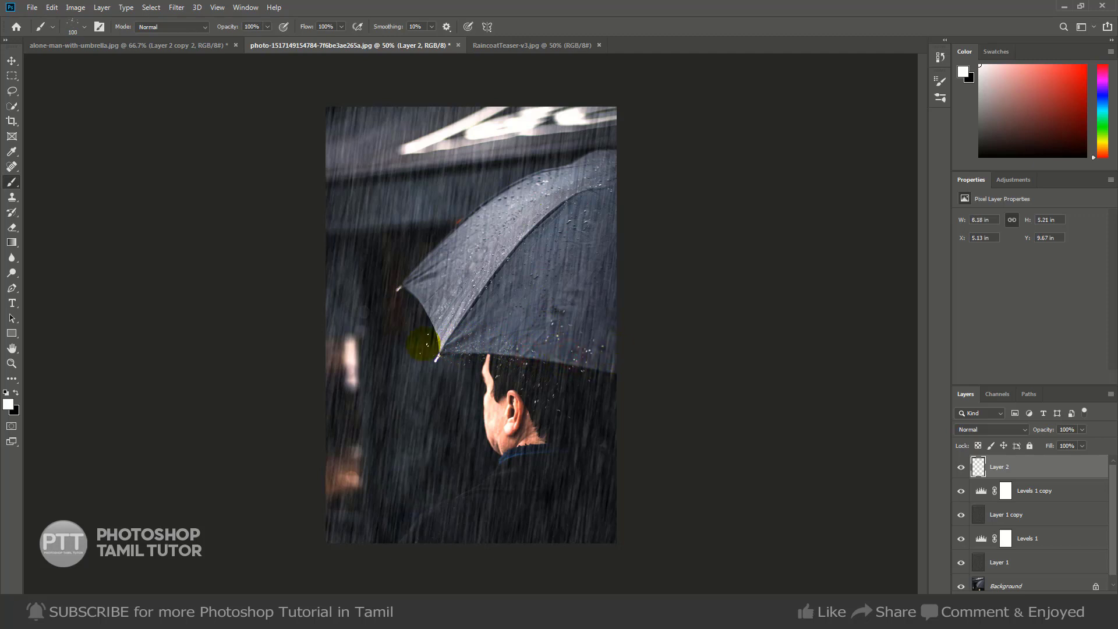
# Paint splash droplets along the umbrella's upper edge, over its canopy and around the man's head and shoulders, varying the brush size.
pyautogui.moveTo(431, 320)
pyautogui.mouseDown()
pyautogui.moveTo(413, 277)
pyautogui.moveTo(428, 255)
pyautogui.moveTo(409, 278)
pyautogui.moveTo(481, 210)
pyautogui.moveTo(443, 235)
pyautogui.moveTo(542, 172)
pyautogui.moveTo(623, 155)
pyautogui.mouseUp()
pyautogui.press('[')
pyautogui.moveTo(441, 304)
pyautogui.mouseDown()
pyautogui.moveTo(446, 348)
pyautogui.moveTo(483, 359)
pyautogui.moveTo(485, 396)
pyautogui.moveTo(513, 426)
pyautogui.moveTo(499, 455)
pyautogui.mouseUp()
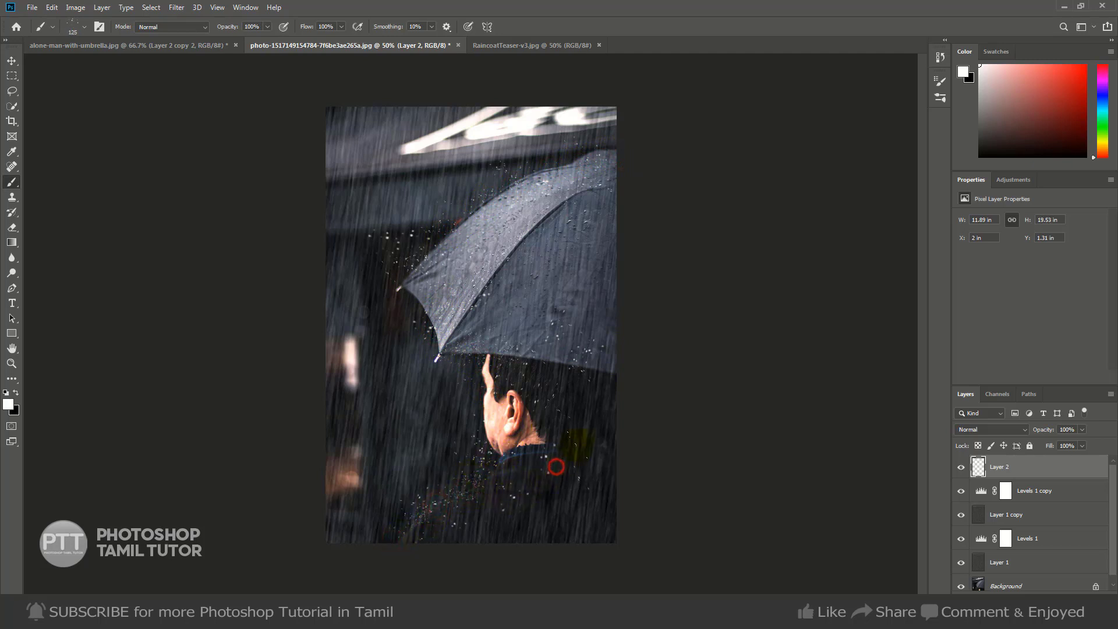
pyautogui.click(561, 242)
pyautogui.click(609, 290)
pyautogui.click(599, 238)
pyautogui.press(']')
pyautogui.click(443, 352)
pyautogui.press('[')
pyautogui.click(483, 425)
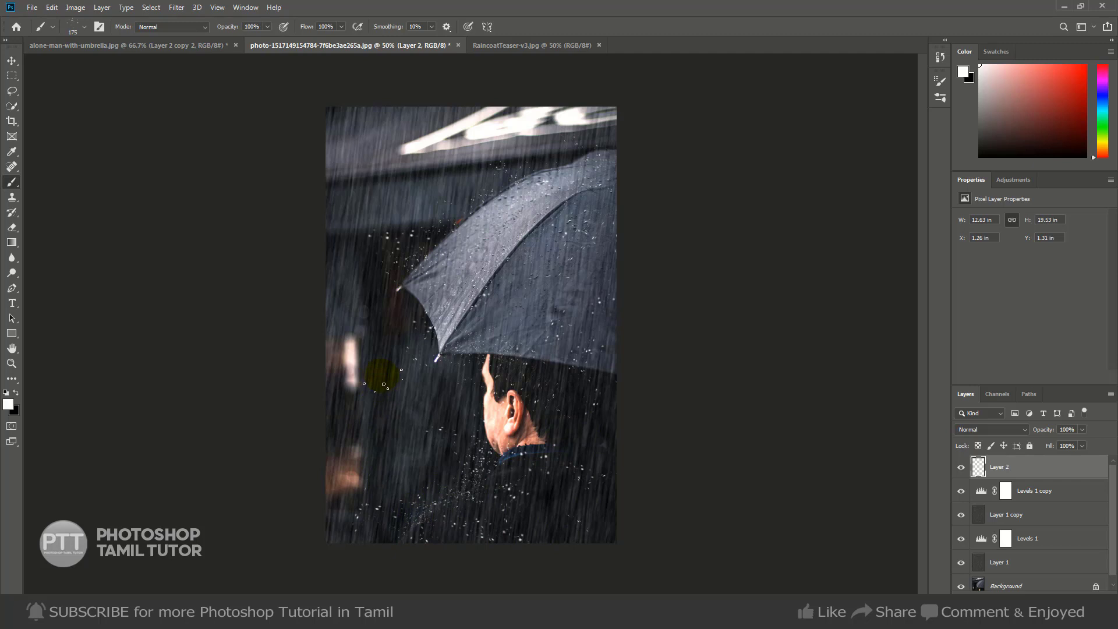
# Scatter more droplets over the dark background, coat and umbrella, and compare the photo with the droplet layer hidden and shown.
pyautogui.moveTo(242, 41); pyautogui.dragTo(239, 41)
pyautogui.click(387, 153)
pyautogui.click(402, 379)
pyautogui.click(606, 454)
pyautogui.click(532, 283)
pyautogui.press('v')
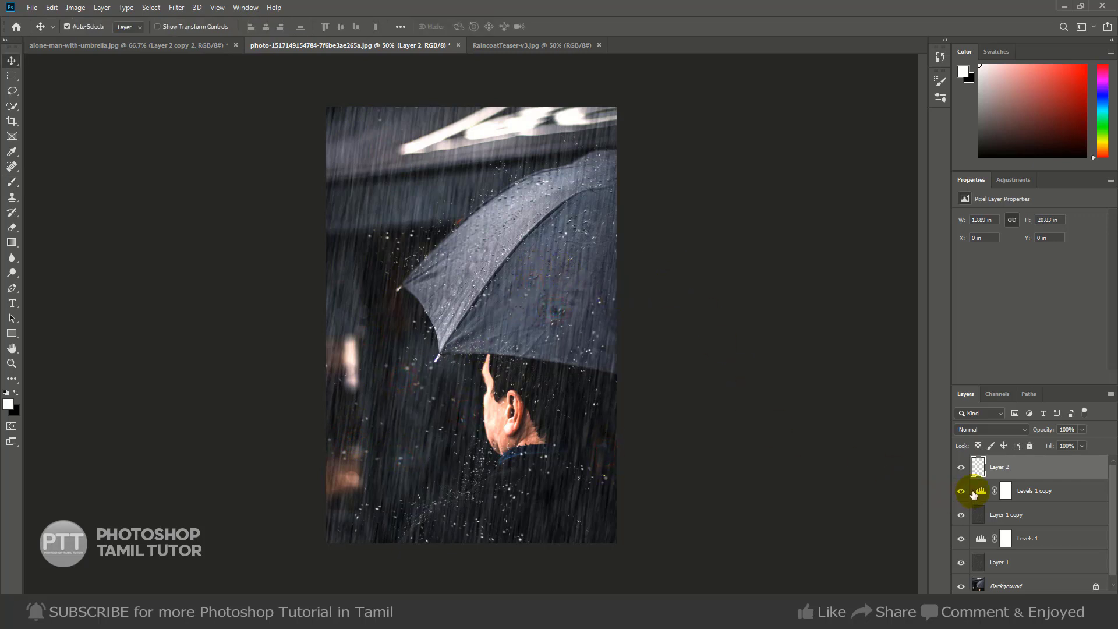
pyautogui.click(961, 468)
pyautogui.click(961, 467)
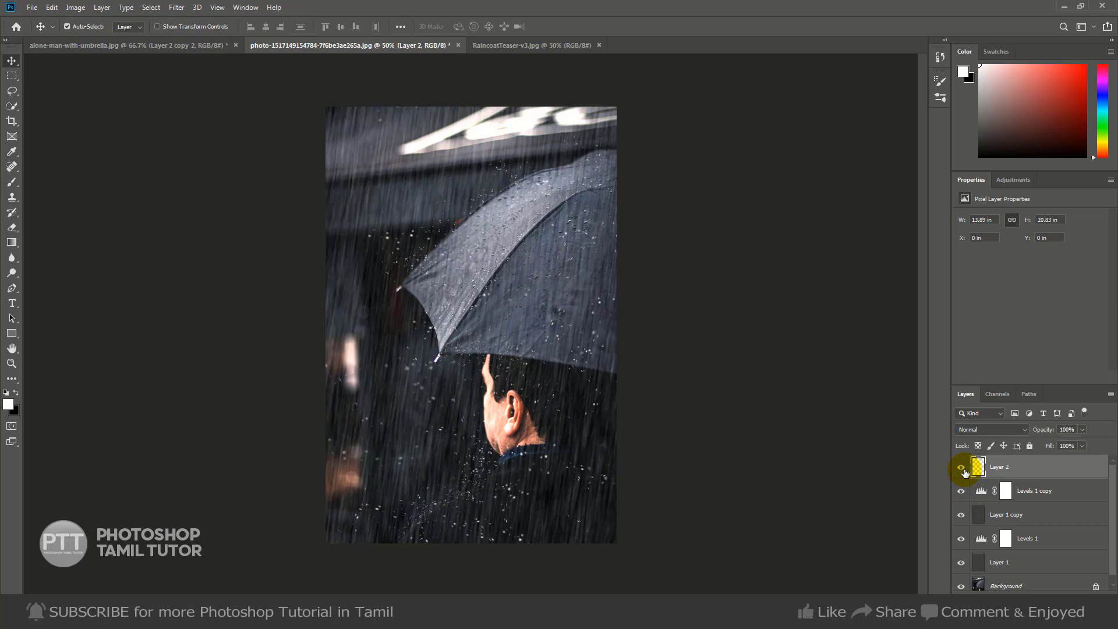
# Set the Eraser to the Soft Round brush from General Brushes at a size of 1100 px.
pyautogui.press('e')
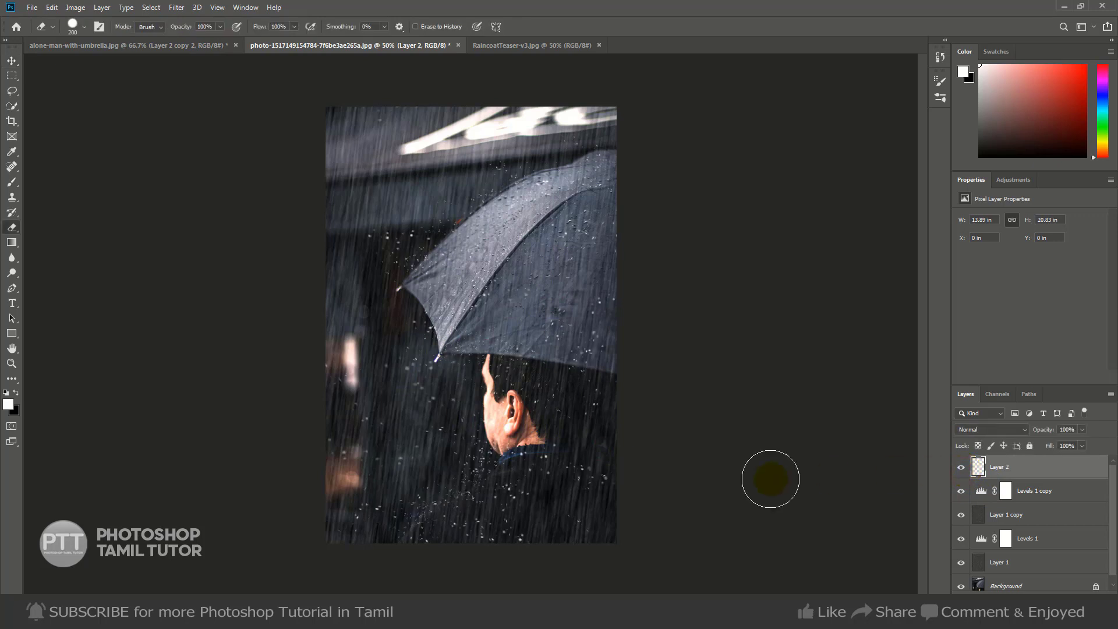
pyautogui.press(']')
pyautogui.press(']')
pyautogui.press(']')
pyautogui.press(']')
pyautogui.press(']')
pyautogui.press(']')
pyautogui.press(']')
pyautogui.press(']')
pyautogui.press(']')
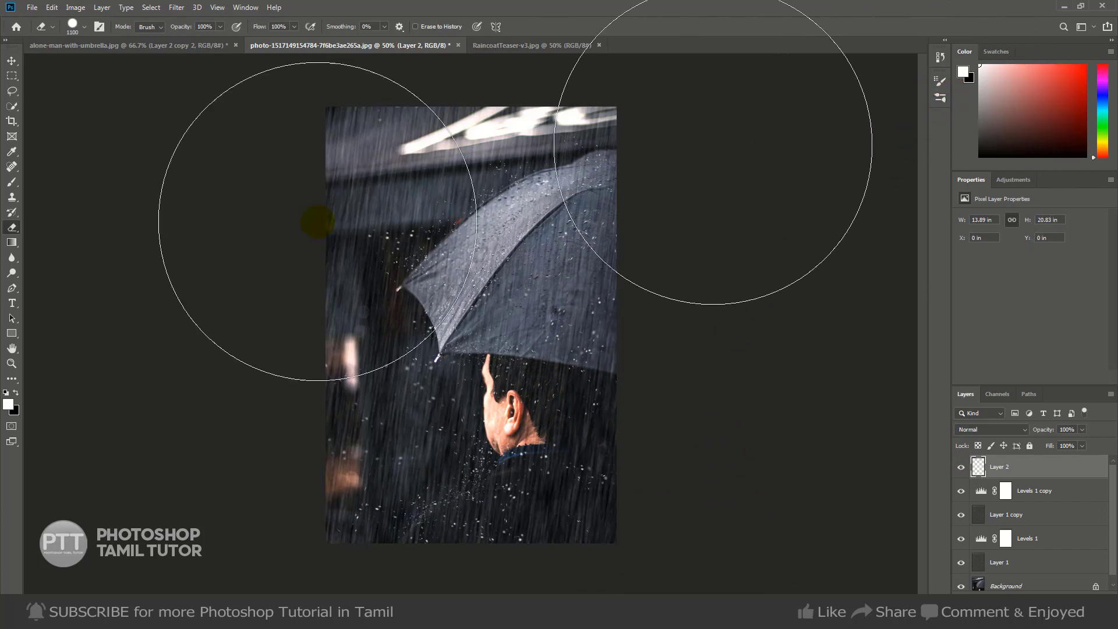
pyautogui.click(84, 27)
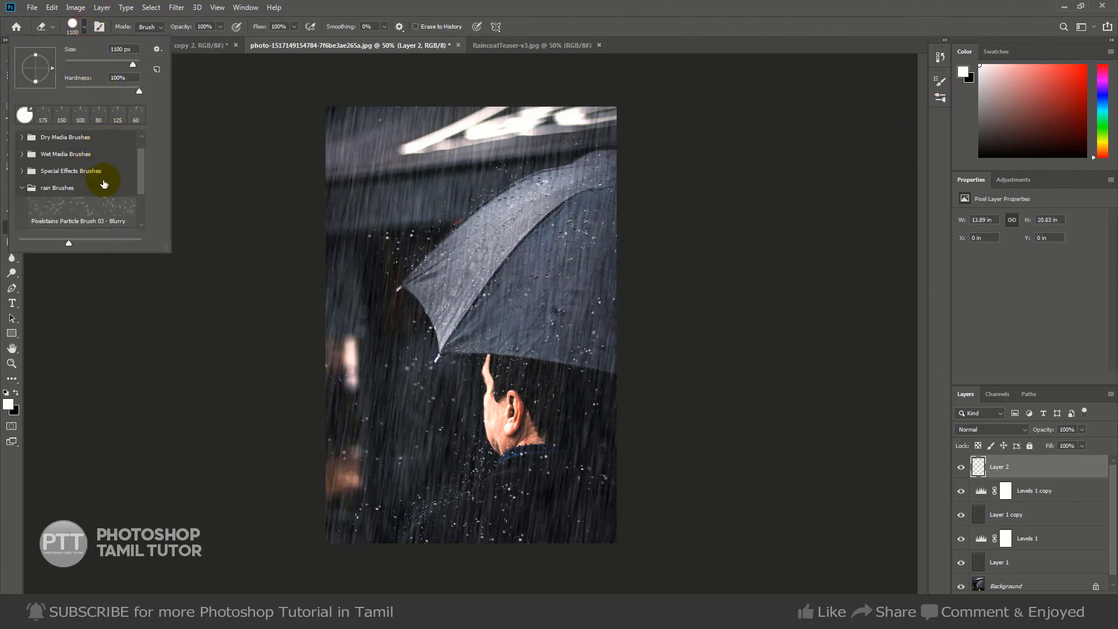
pyautogui.scroll(2, 90, 155)
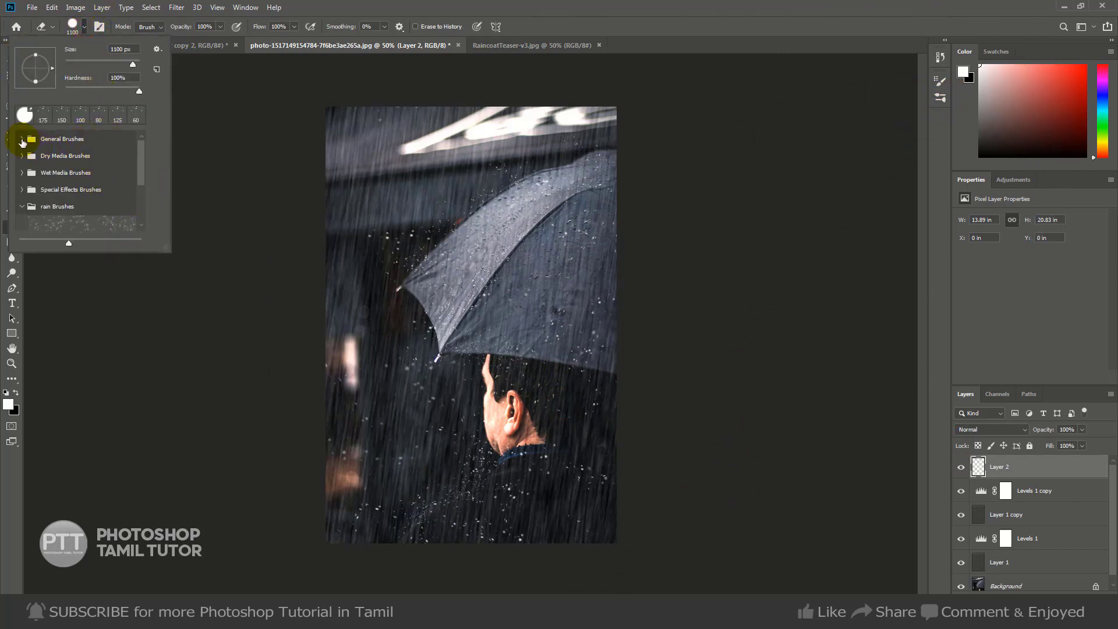
pyautogui.click(22, 139)
pyautogui.click(90, 155)
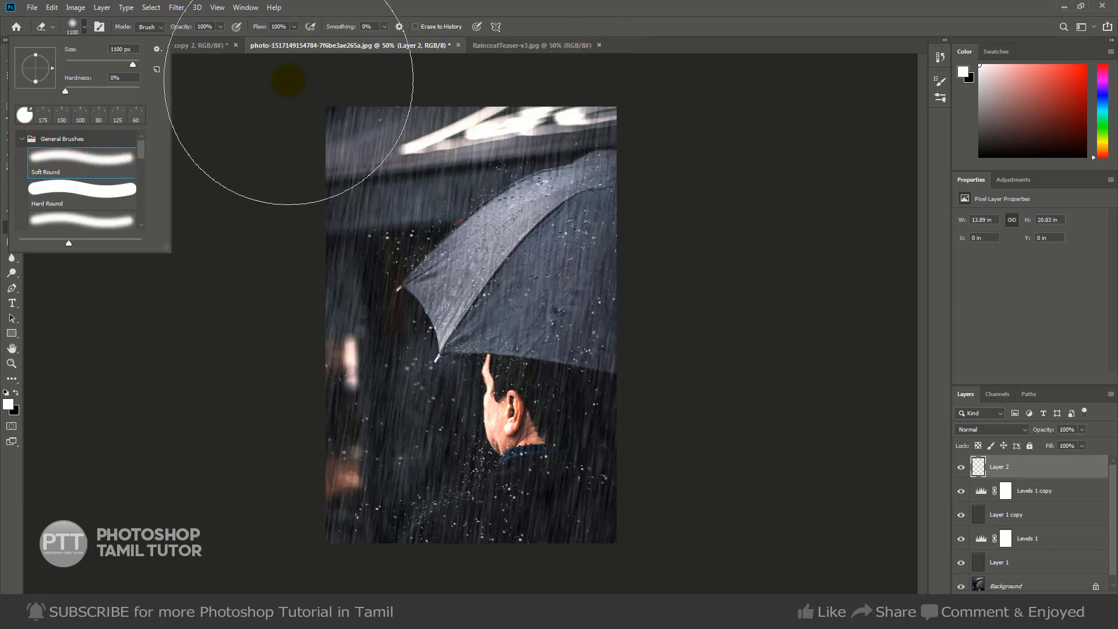
# Lower the Eraser opacity to 45% and partly fade the droplets on the man's coat and around the photo's edges.
pyautogui.click(220, 27)
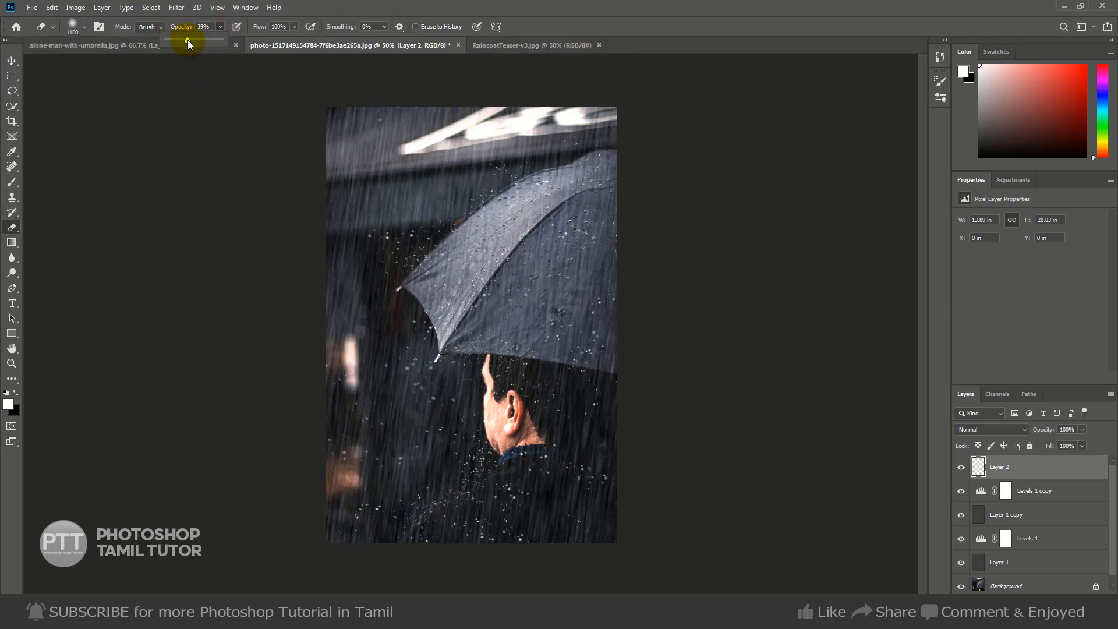
pyautogui.click(574, 382)
pyautogui.click(504, 505)
pyautogui.click(265, 455)
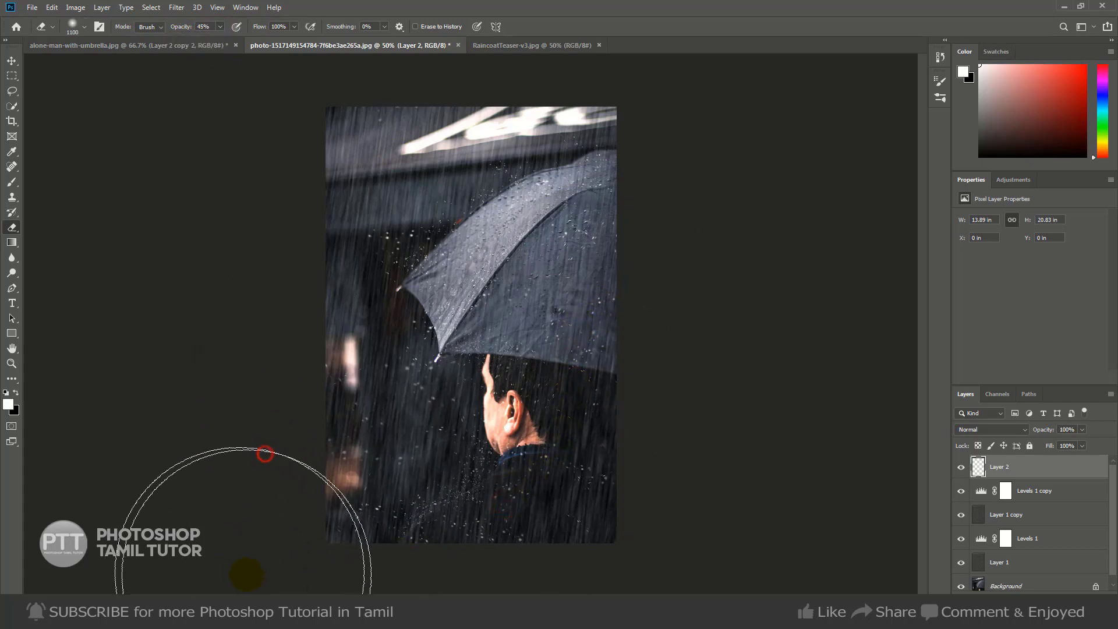
pyautogui.click(344, 164)
pyautogui.press('v')
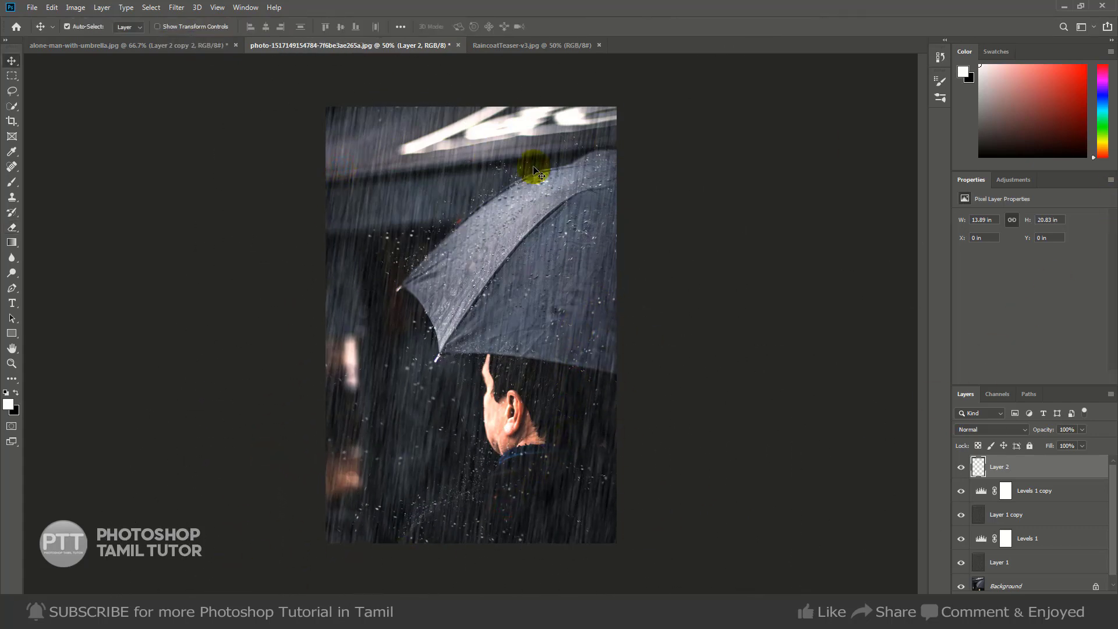
# Switch to RaincoatTeaser-v3.jpg and add a new layer filled with black.
pyautogui.click(527, 40)
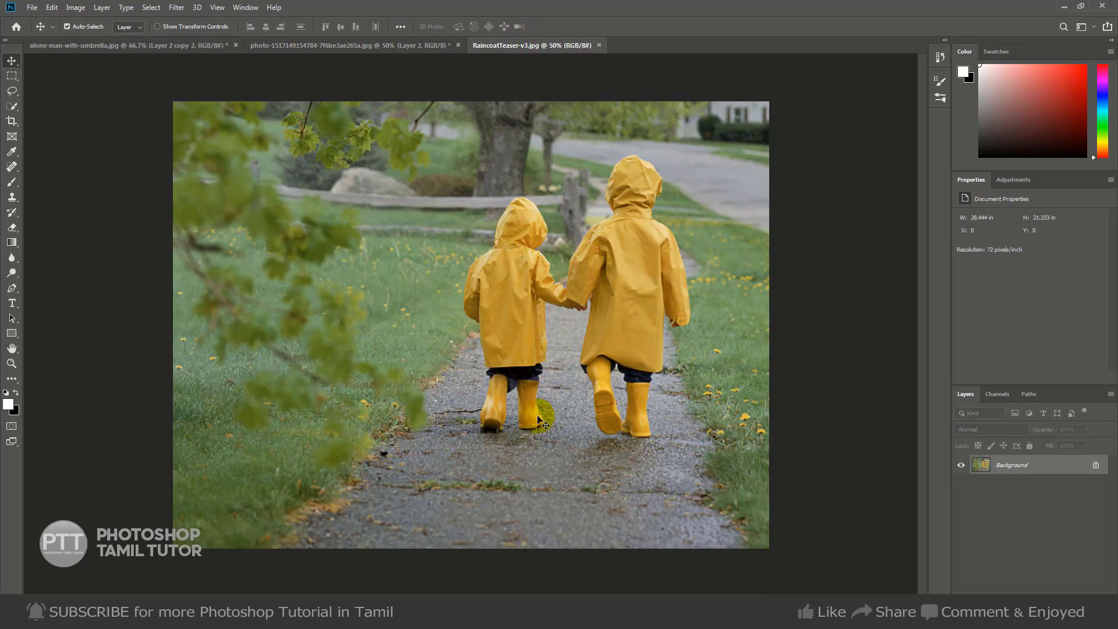
pyautogui.hotkey('ctrl', 'shift', 'n')
pyautogui.press('Return')
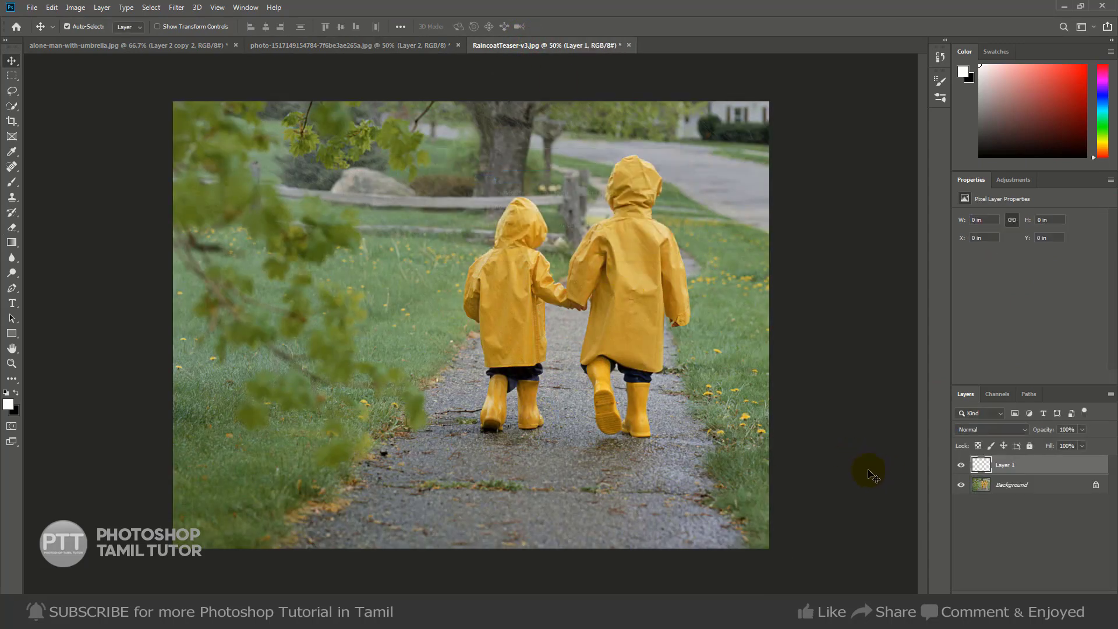
pyautogui.hotkey('alt', 'BackSpace')
pyautogui.hotkey('ctrl', 'BackSpace')
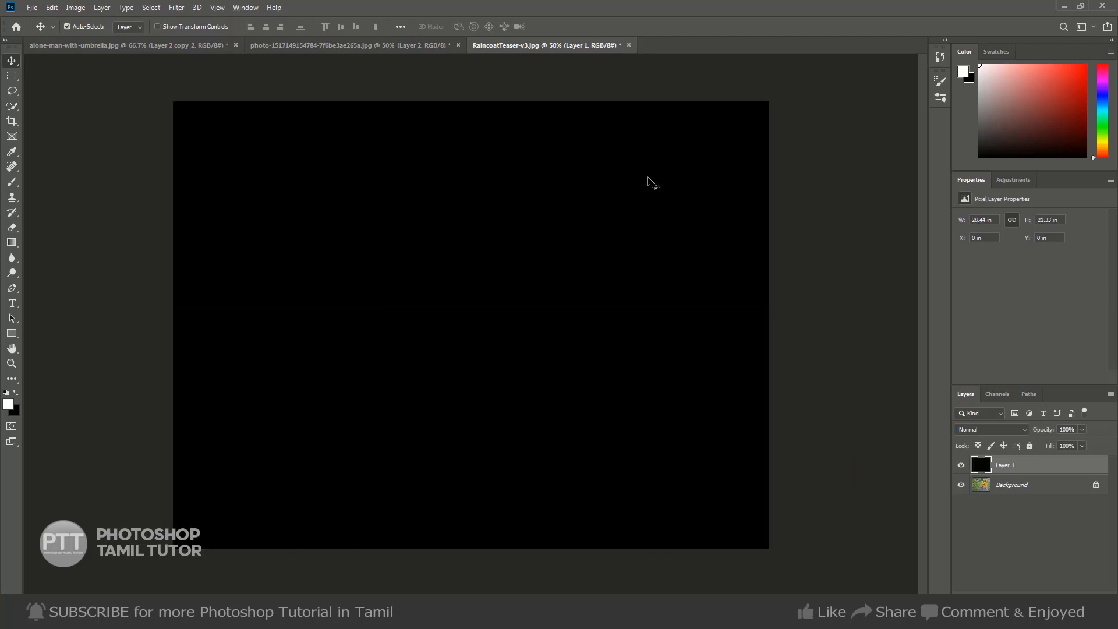
# Add monochromatic noise with Uniform distribution and an amount of 158.62% to the black layer.
pyautogui.click(175, 8)
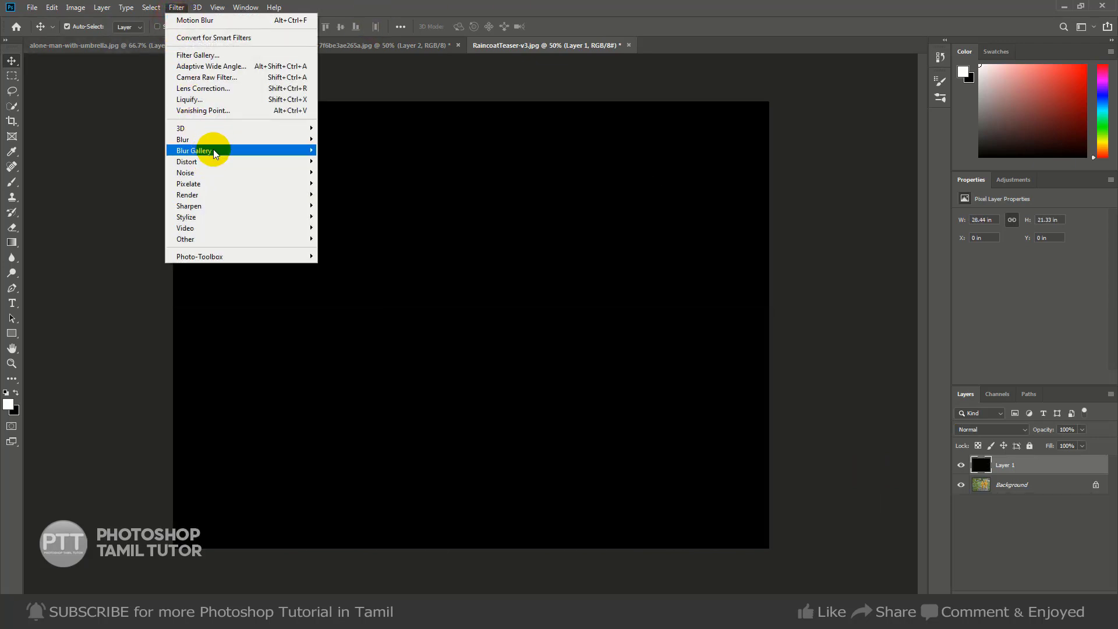
pyautogui.moveTo(216, 175)
pyautogui.click(364, 175)
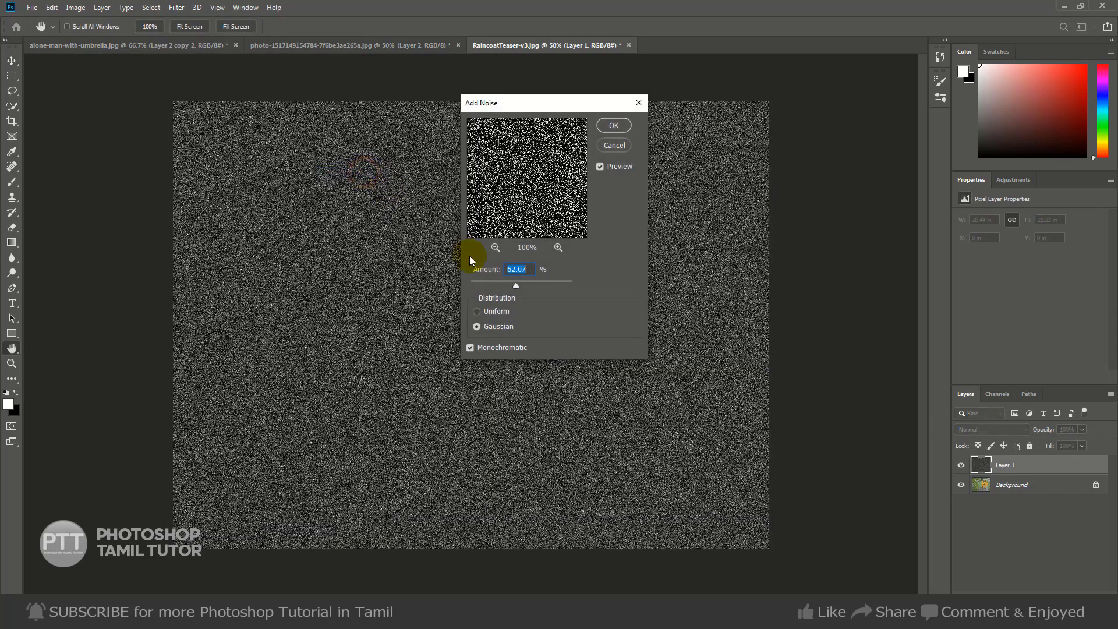
pyautogui.click(494, 311)
pyautogui.moveTo(516, 287); pyautogui.dragTo(550, 285)
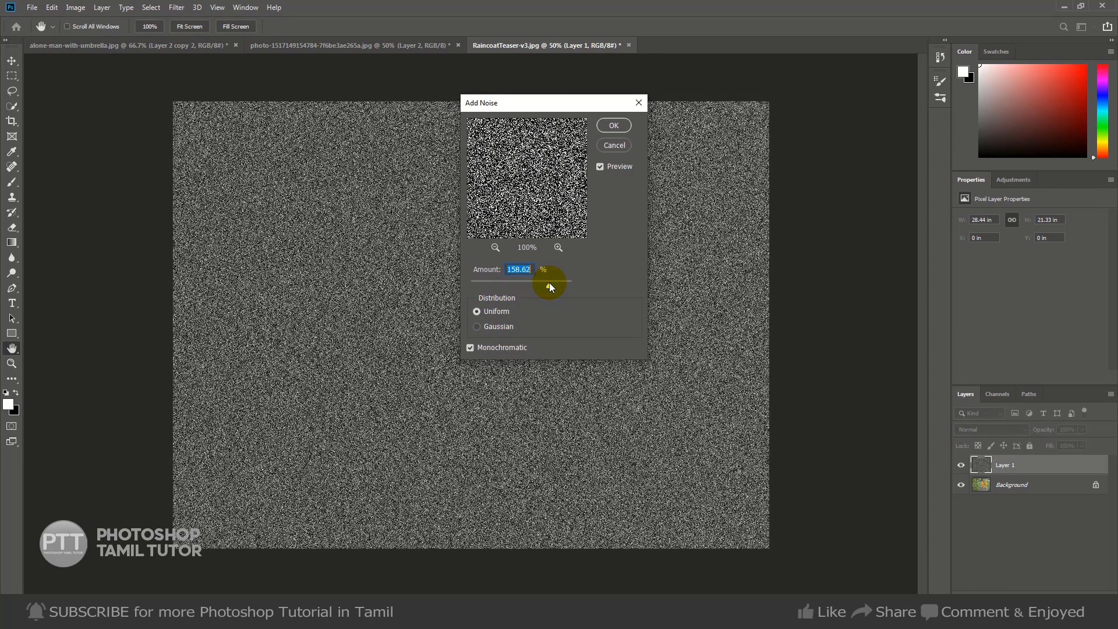
pyautogui.click(614, 125)
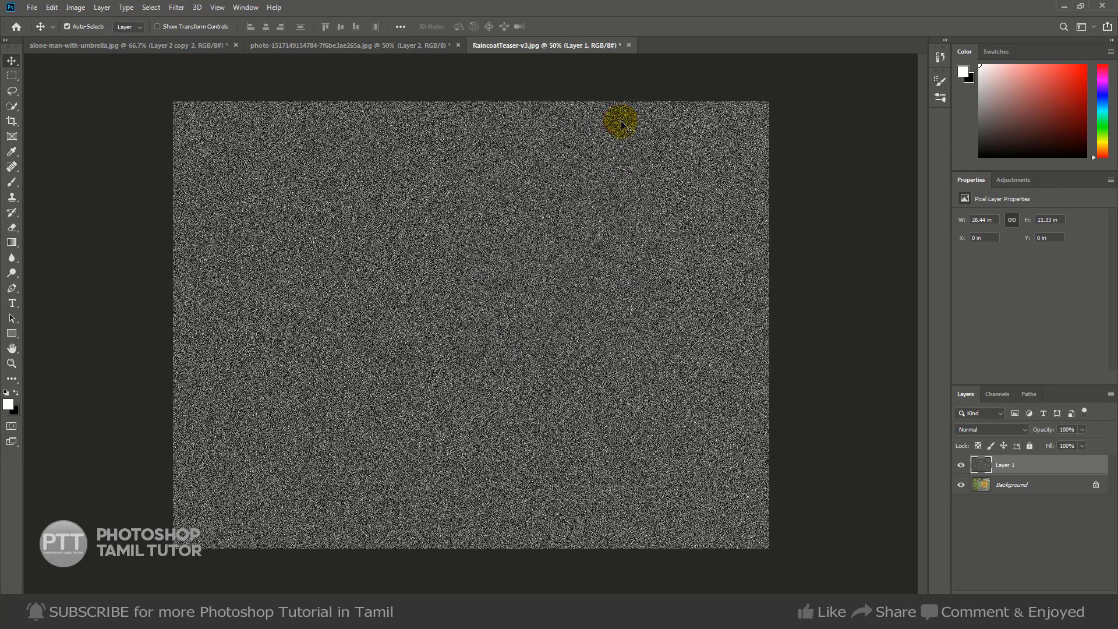
# Enlarge the noise layer beyond the canvas to about 48.22 by 34.89 inches.
pyautogui.press('ctrl')
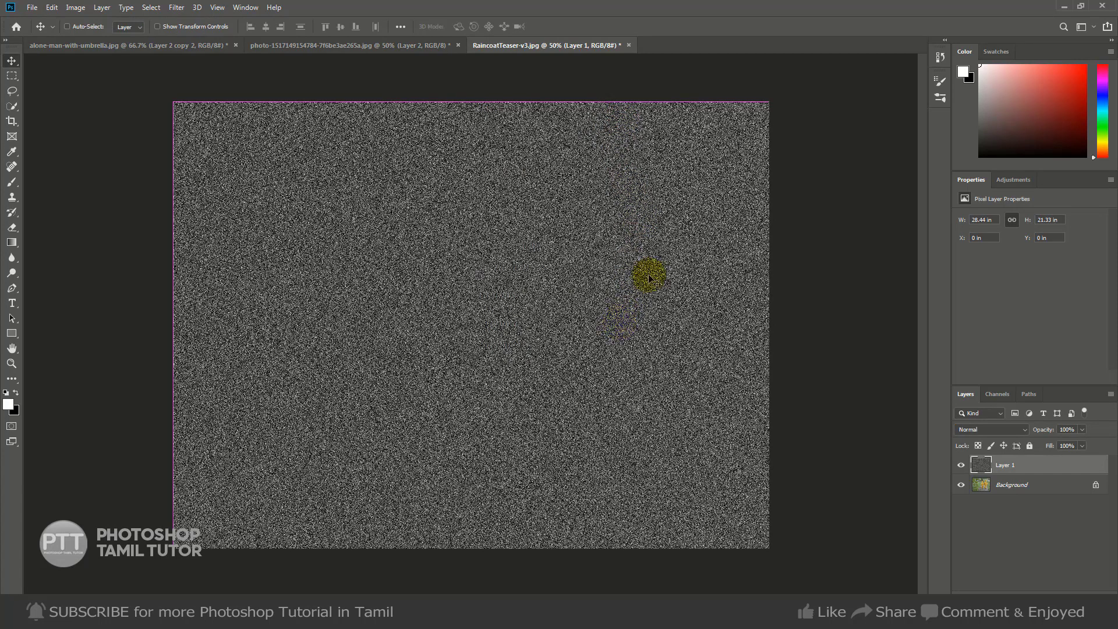
pyautogui.hotkey('ctrl', 't')
pyautogui.hotkey('ctrl', '-')
pyautogui.hotkey('ctrl', '-')
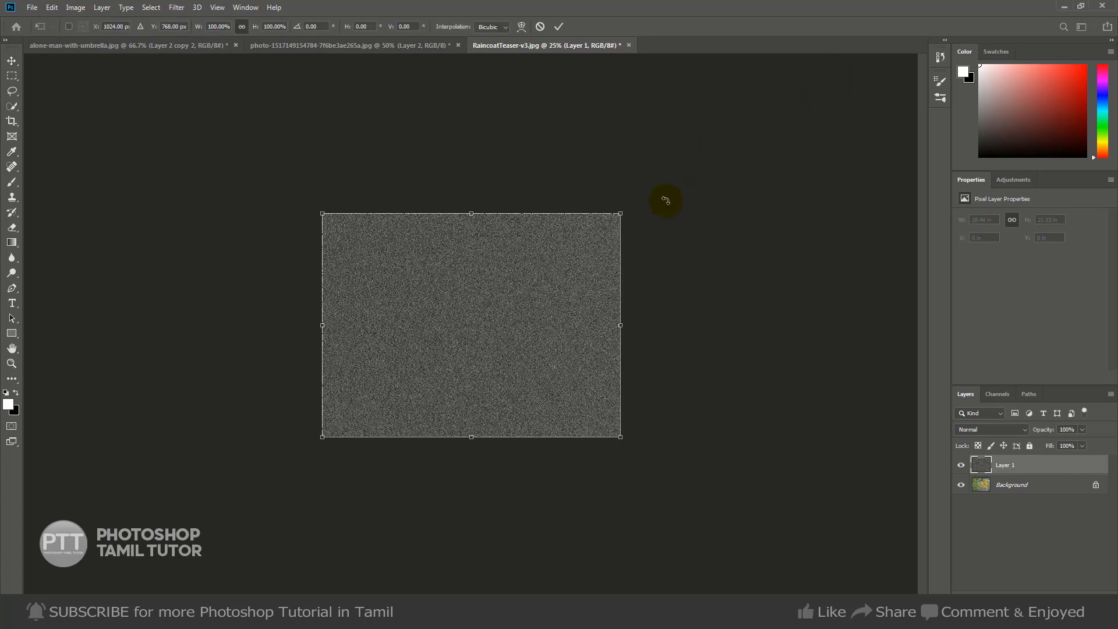
pyautogui.moveTo(620, 213); pyautogui.dragTo(724, 142)
pyautogui.doubleClick(503, 301)
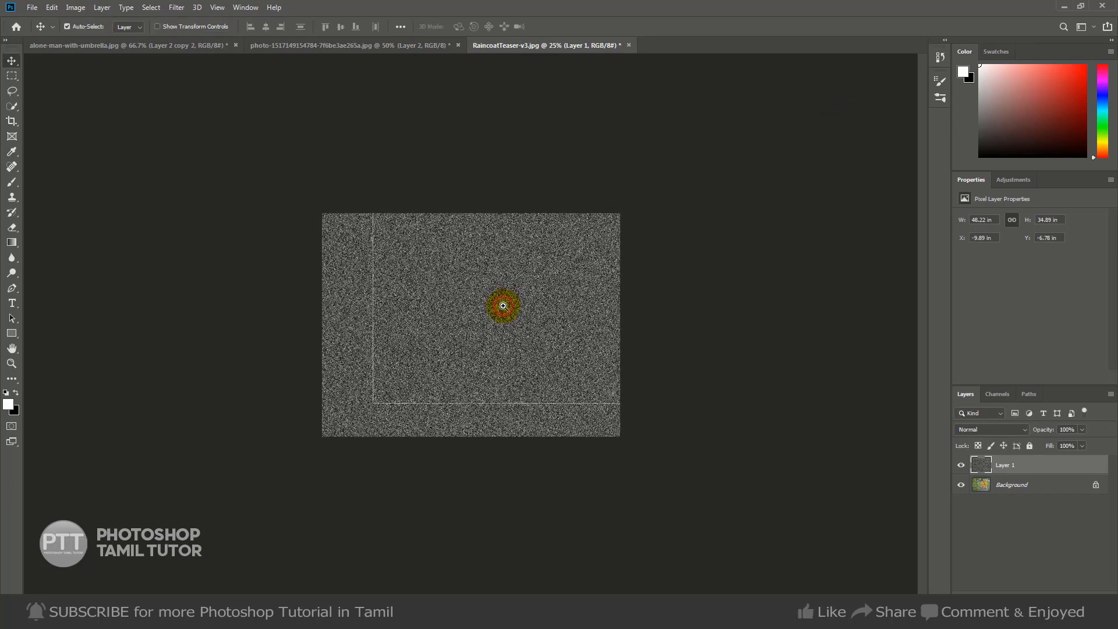
# Apply a Gaussian Blur with a radius of 8.4 pixels to the enlarged noise layer.
pyautogui.hotkey('ctrl', '+')
pyautogui.click(176, 7)
pyautogui.moveTo(204, 140)
pyautogui.click(373, 182)
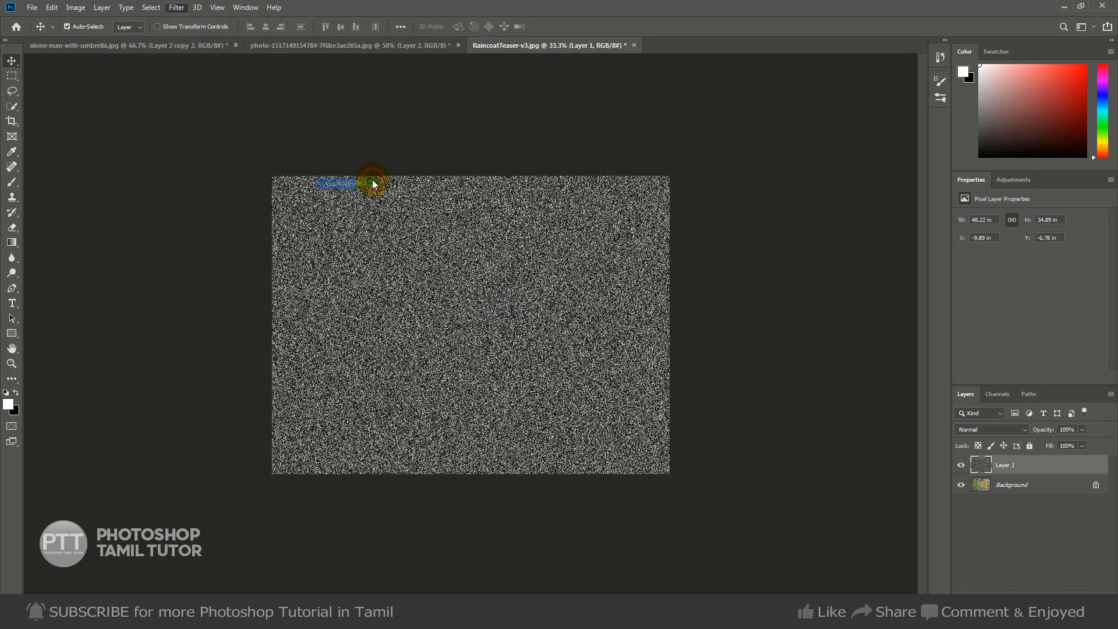
pyautogui.click(511, 302)
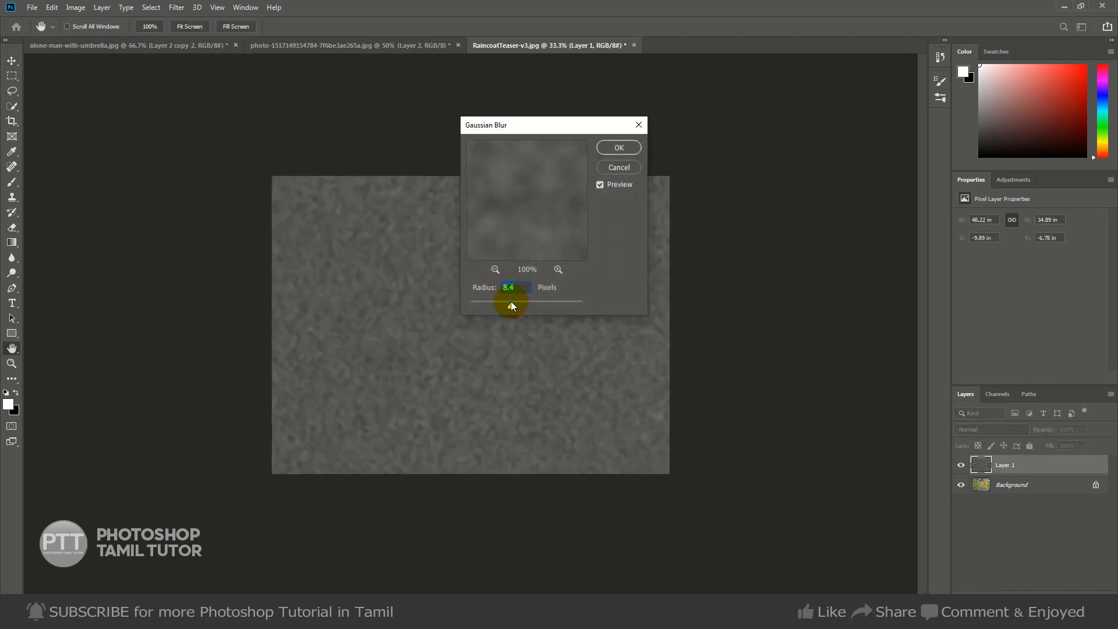
pyautogui.click(618, 149)
# Apply a Motion Blur to the noise layer at an 82° angle with a distance of 30 pixels.
pyautogui.click(182, 13)
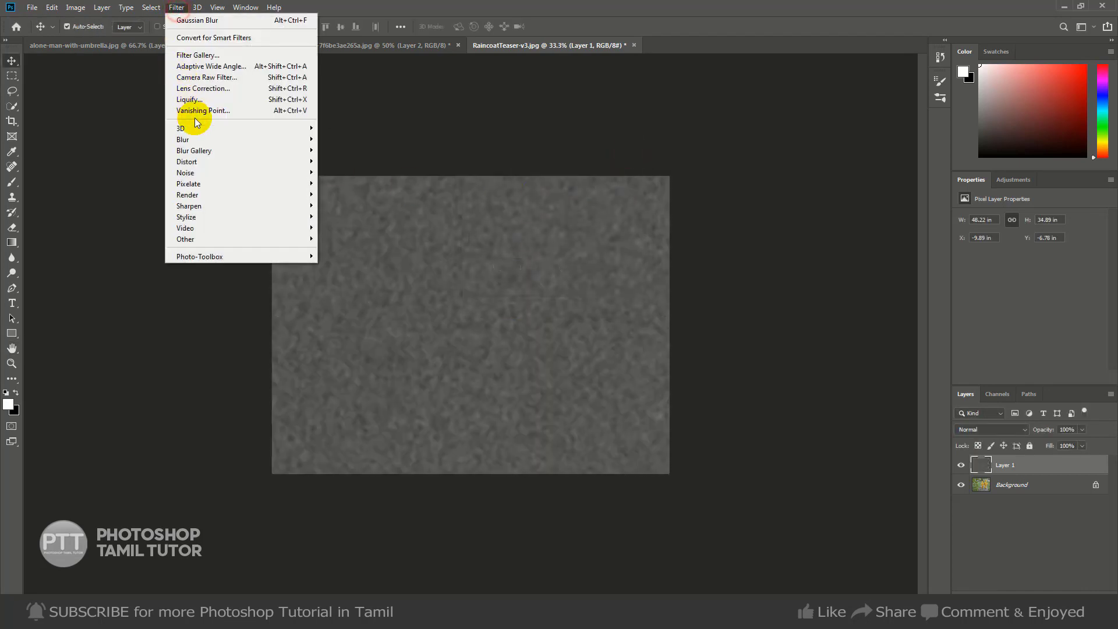
pyautogui.moveTo(205, 140)
pyautogui.click(347, 205)
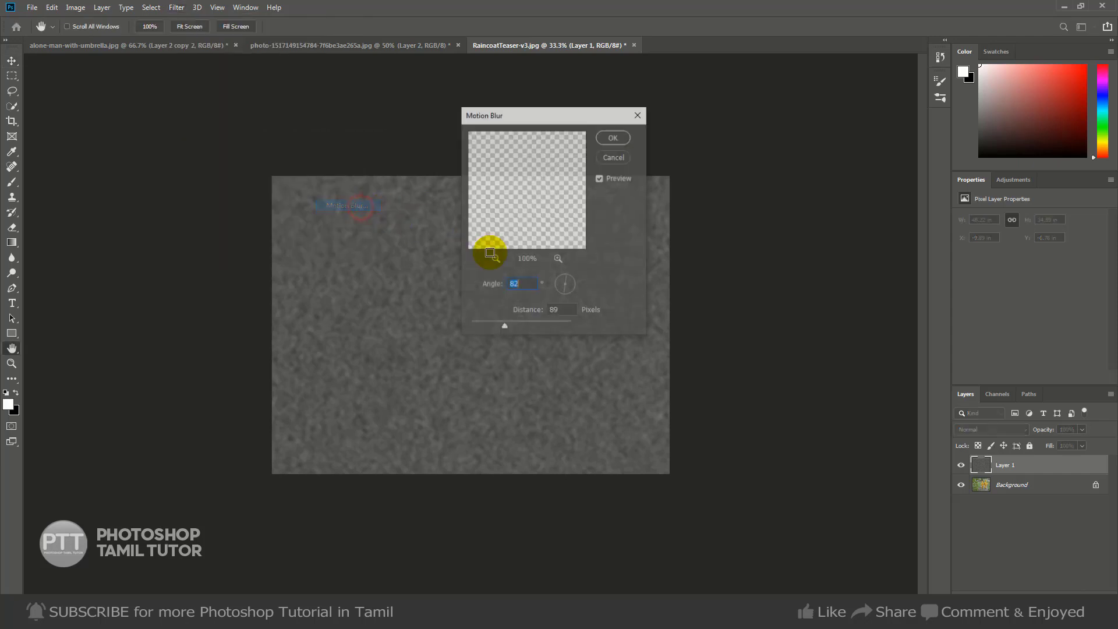
pyautogui.moveTo(494, 335); pyautogui.dragTo(490, 328)
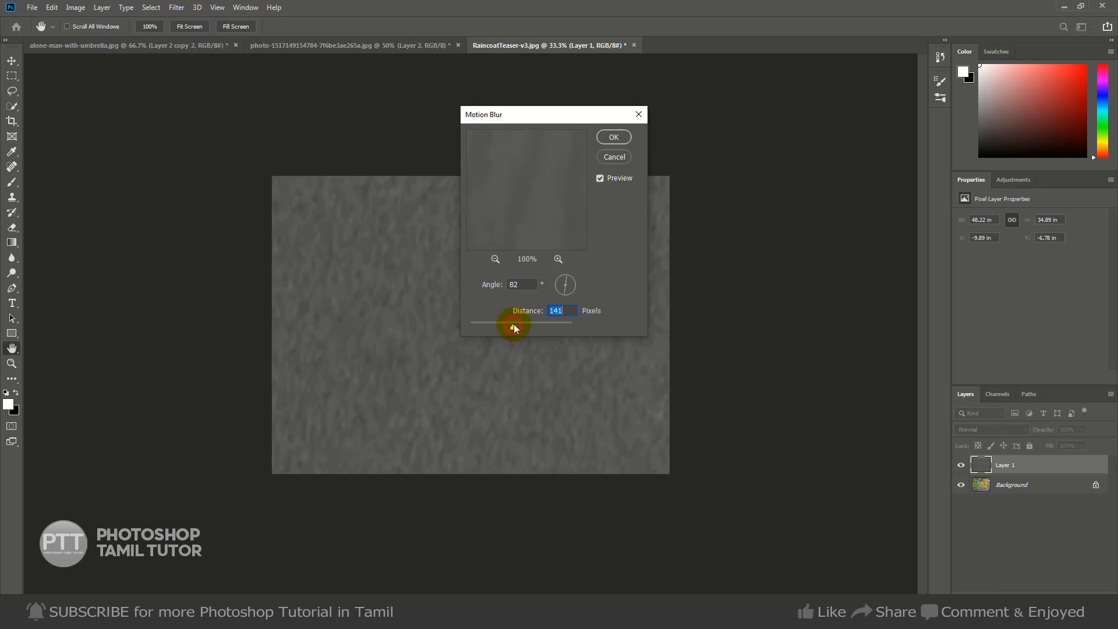
pyautogui.moveTo(513, 328); pyautogui.dragTo(489, 327)
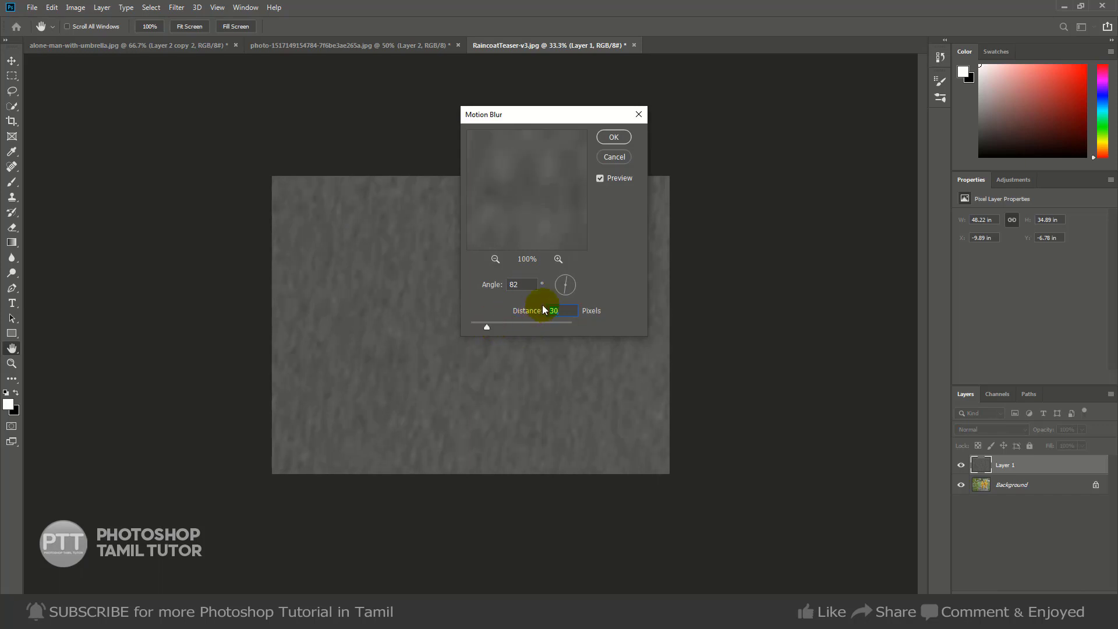
pyautogui.click(614, 137)
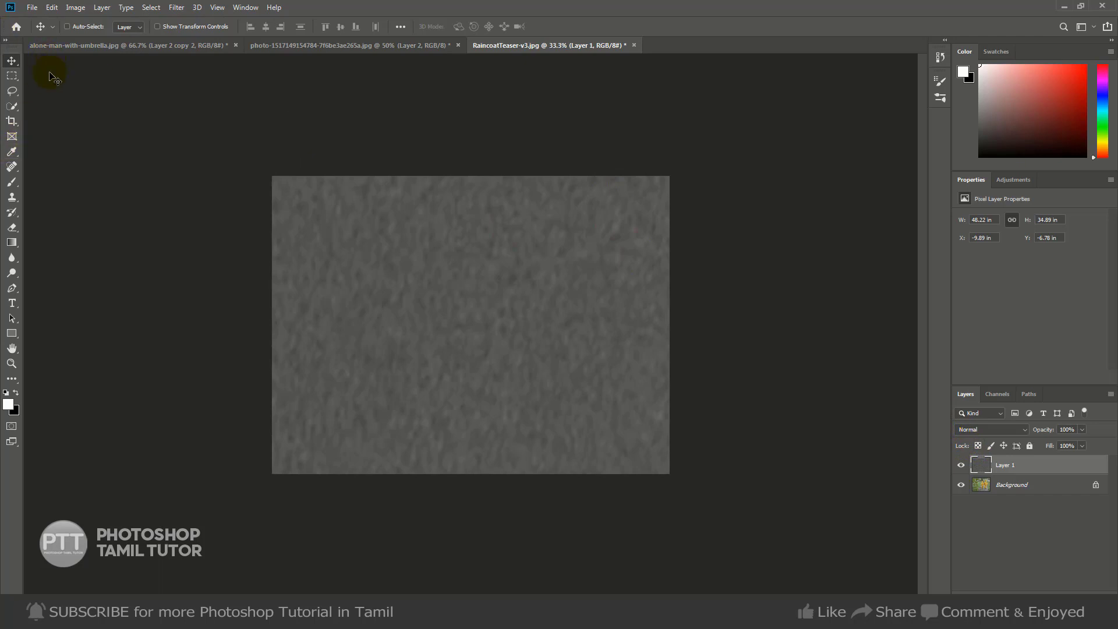
# Merge a duplicate of the blurred noise layer back into it and set the layer's blend mode to Screen.
pyautogui.hotkey('ctrl', 'j')
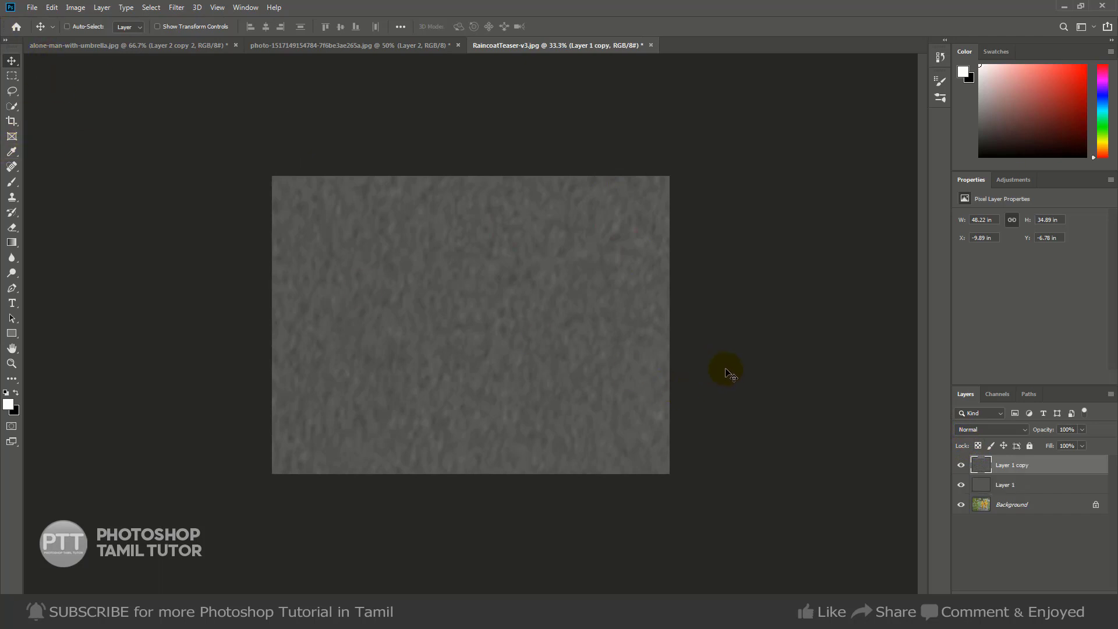
pyautogui.hotkey('ctrl', 'e')
pyautogui.hotkey('ctrl', 'j')
pyautogui.hotkey('ctrl', 'e')
pyautogui.click(993, 435)
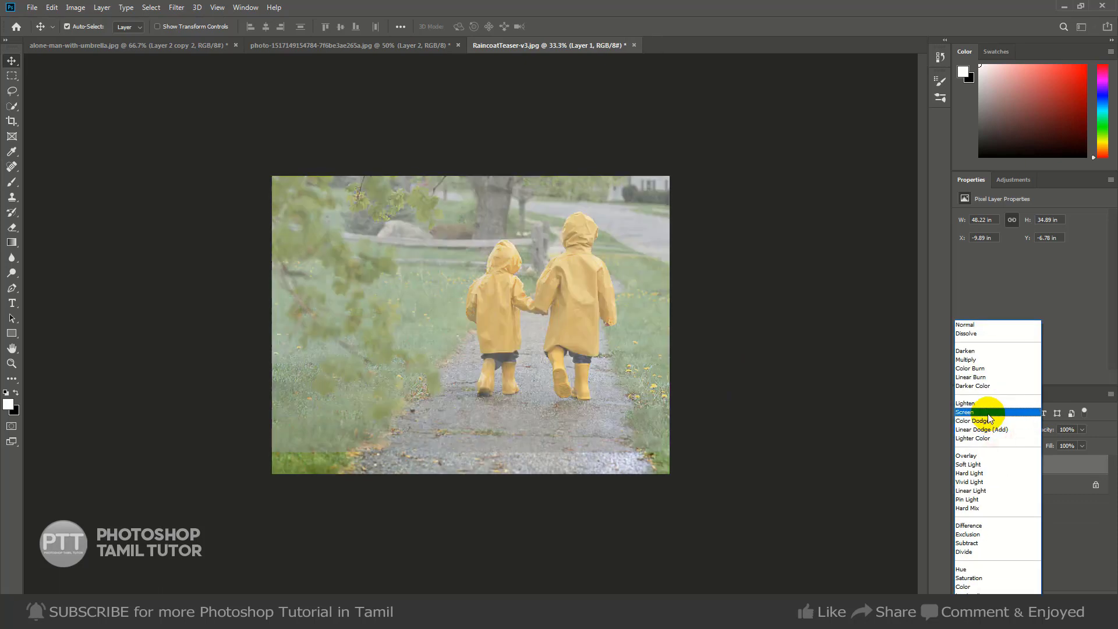
pyautogui.click(990, 415)
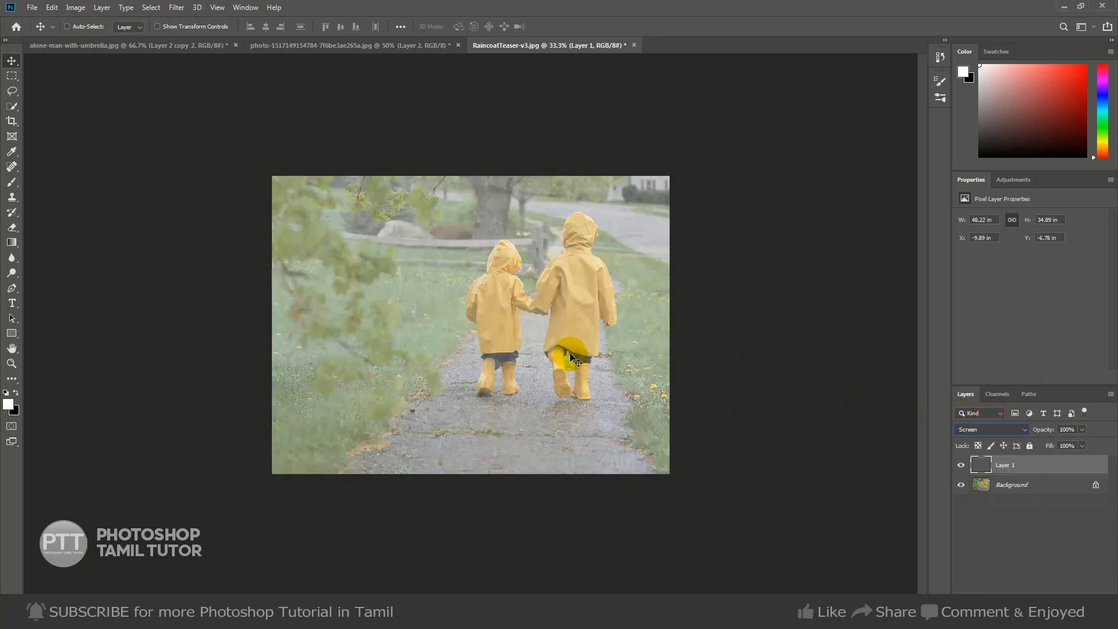
# Apply Levels to the rain layer with input black 82 and white 226, and duplicate the adjusted layer.
pyautogui.hotkey('ctrl', 'l')
pyautogui.moveTo(716, 233); pyautogui.dragTo(752, 232)
pyautogui.moveTo(850, 241); pyautogui.dragTo(768, 237)
pyautogui.click(909, 122)
pyautogui.press('v')
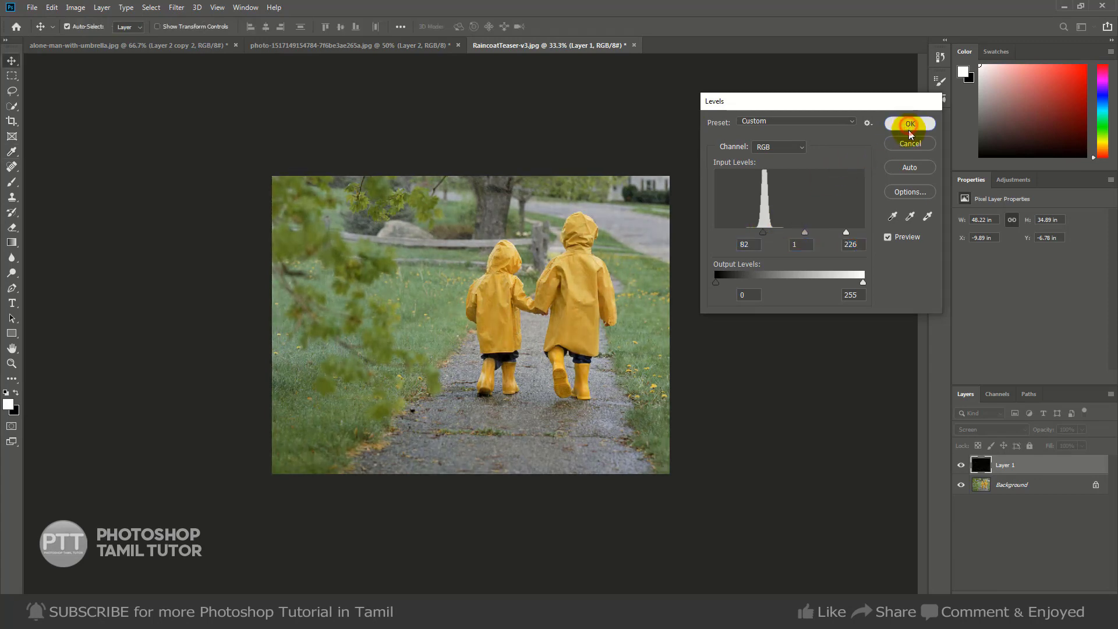
pyautogui.hotkey('ctrl', 'j')
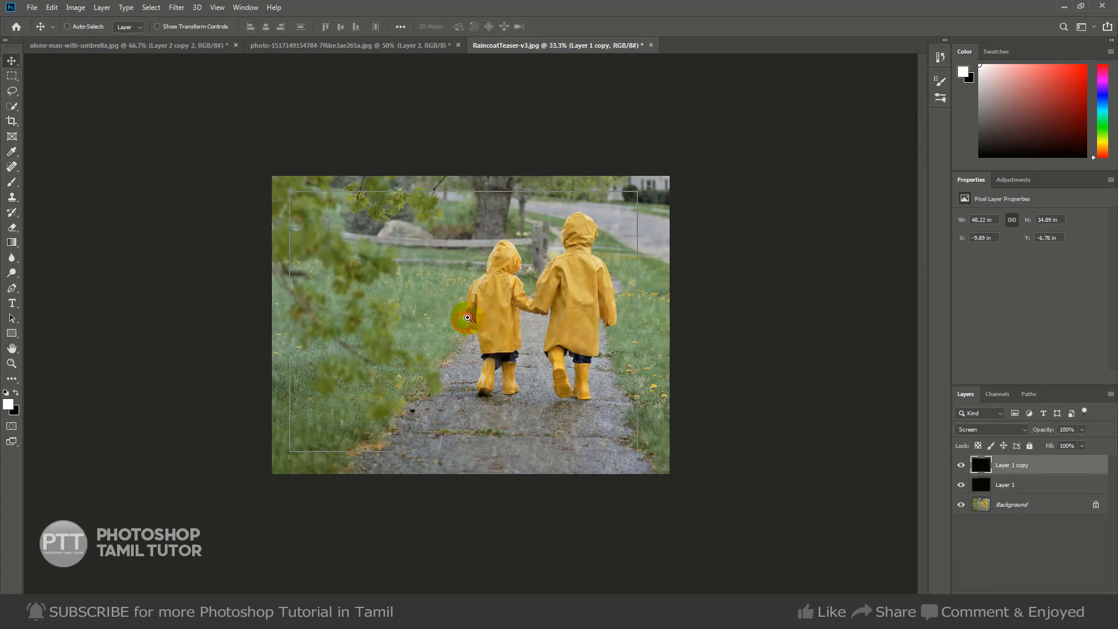
pyautogui.hotkey('ctrl', '+')
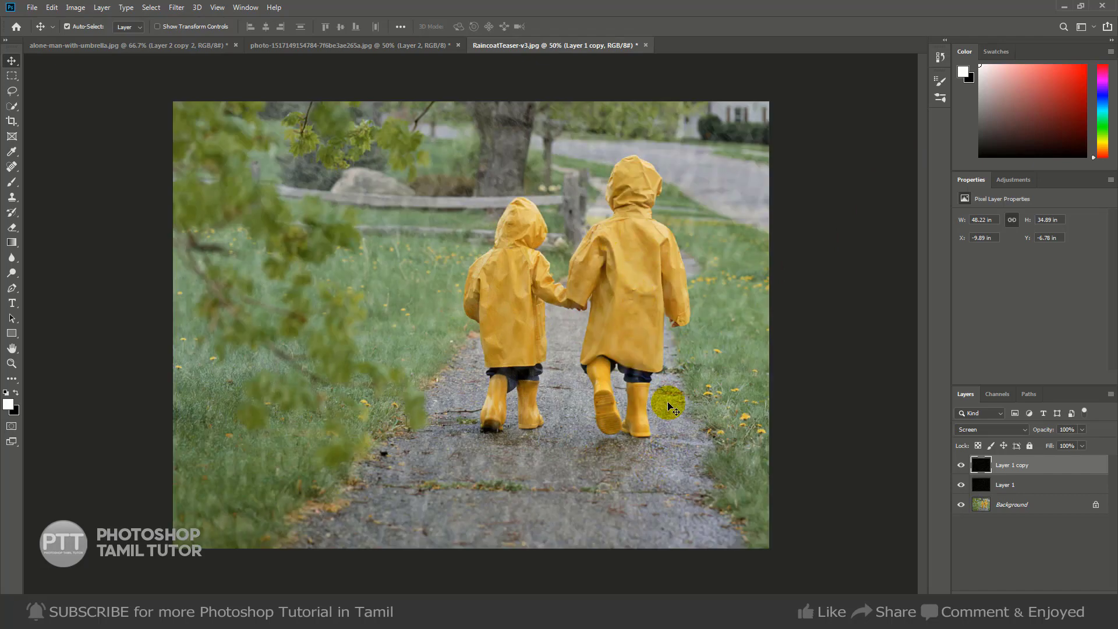
# Add another new layer above the two rain layers and fill it with black.
pyautogui.hotkey('ctrl', 'shift', 'n')
pyautogui.press('Return')
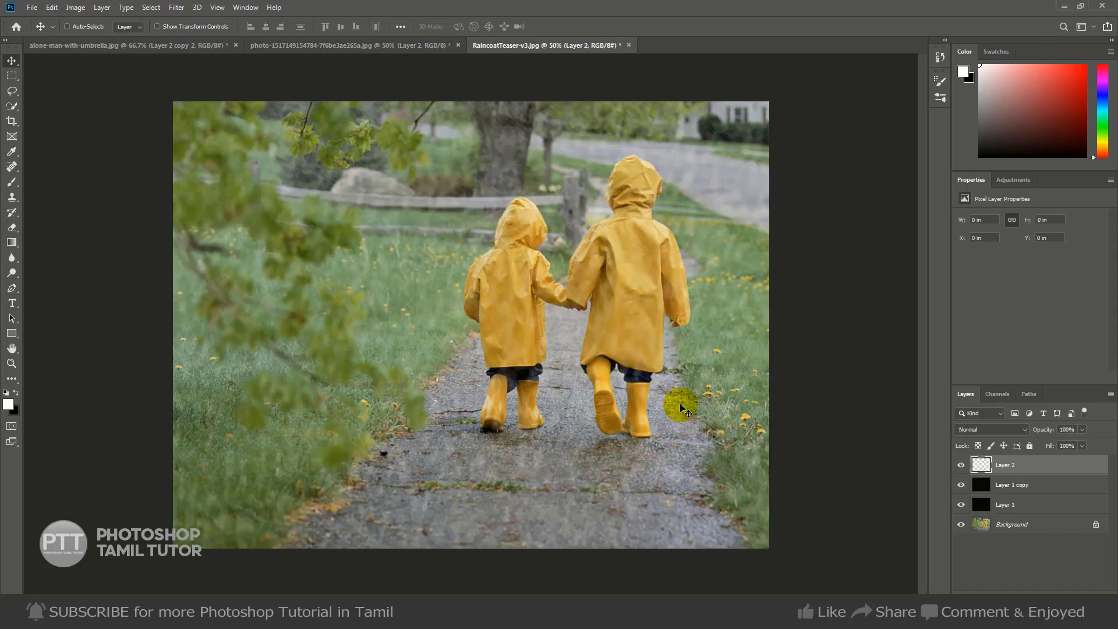
pyautogui.hotkey('ctrl', 'BackSpace')
# Add reduced monochromatic noise with Uniform distribution to the new black layer and set its blend mode to Screen.
pyautogui.click(178, 7)
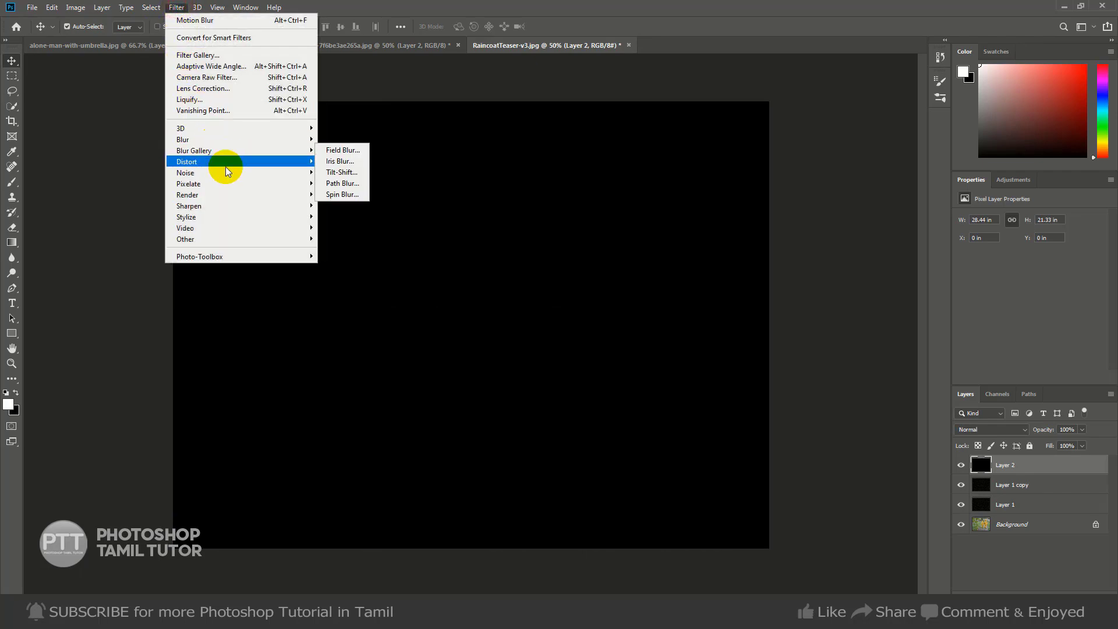
pyautogui.moveTo(265, 171)
pyautogui.click(356, 172)
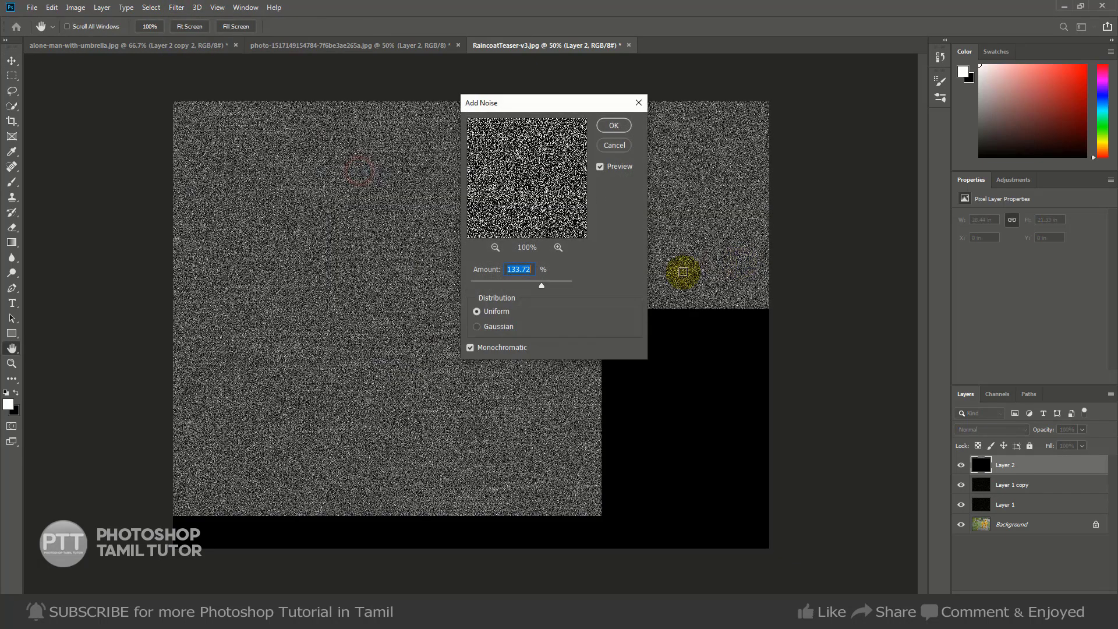
pyautogui.moveTo(542, 285); pyautogui.dragTo(510, 285)
pyautogui.click(615, 126)
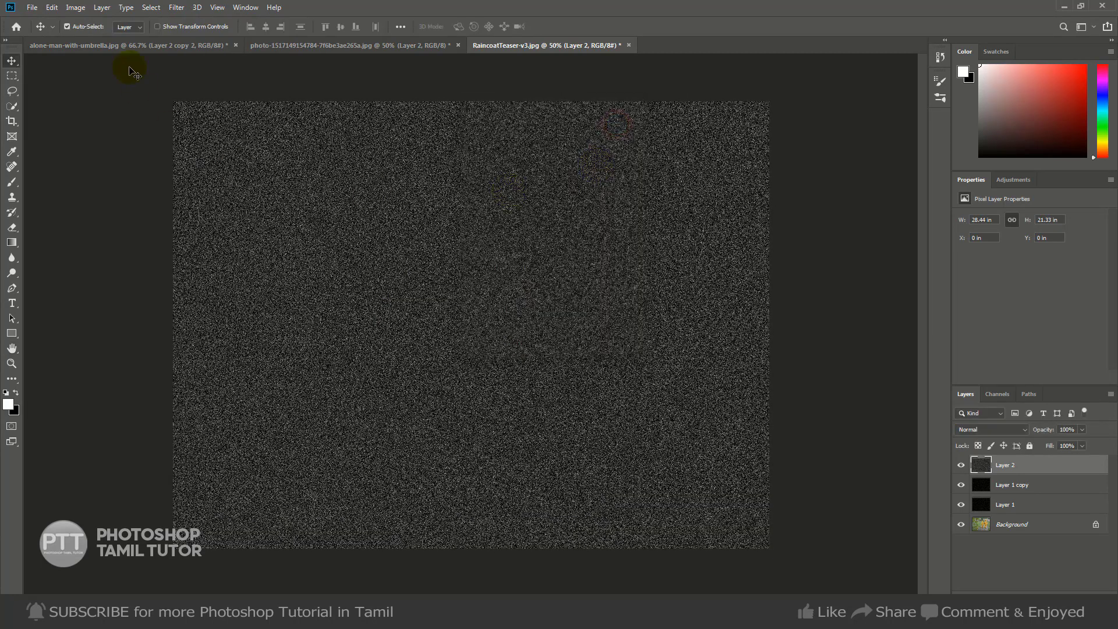
pyautogui.click(976, 428)
pyautogui.click(971, 413)
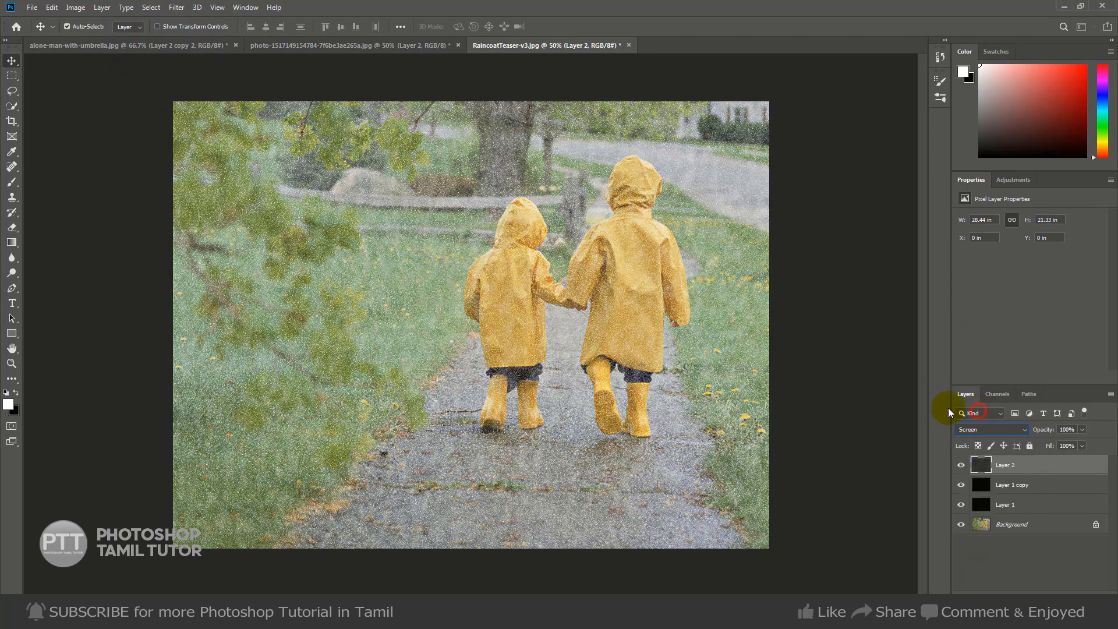
# Soften the second noise layer with Blur More and a Gaussian Blur of 1.4 pixels radius.
pyautogui.click(176, 7)
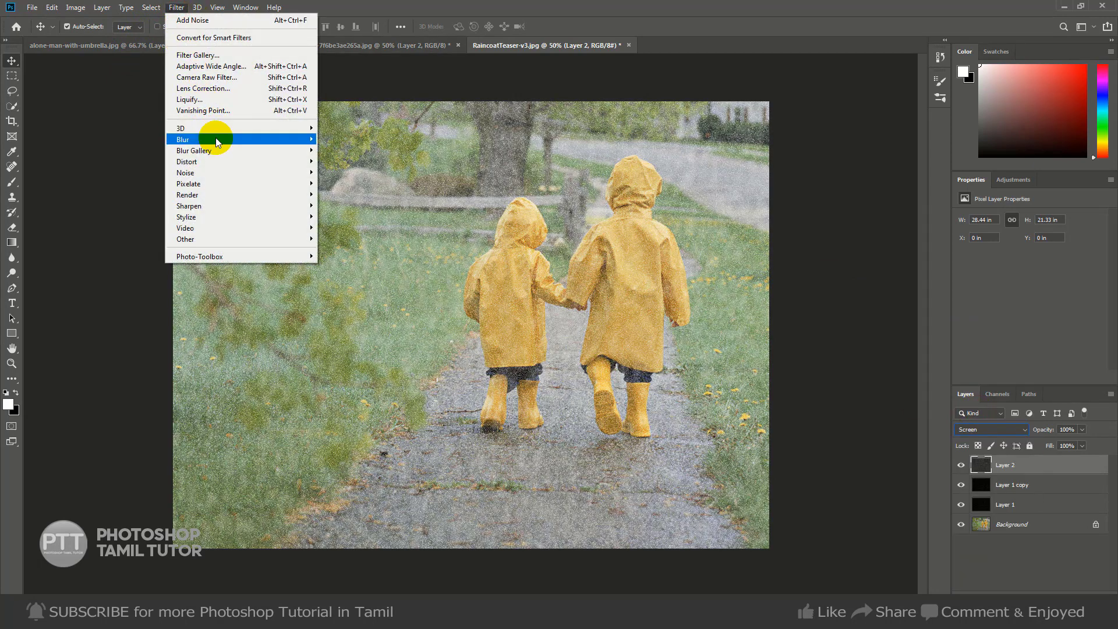
pyautogui.moveTo(217, 140)
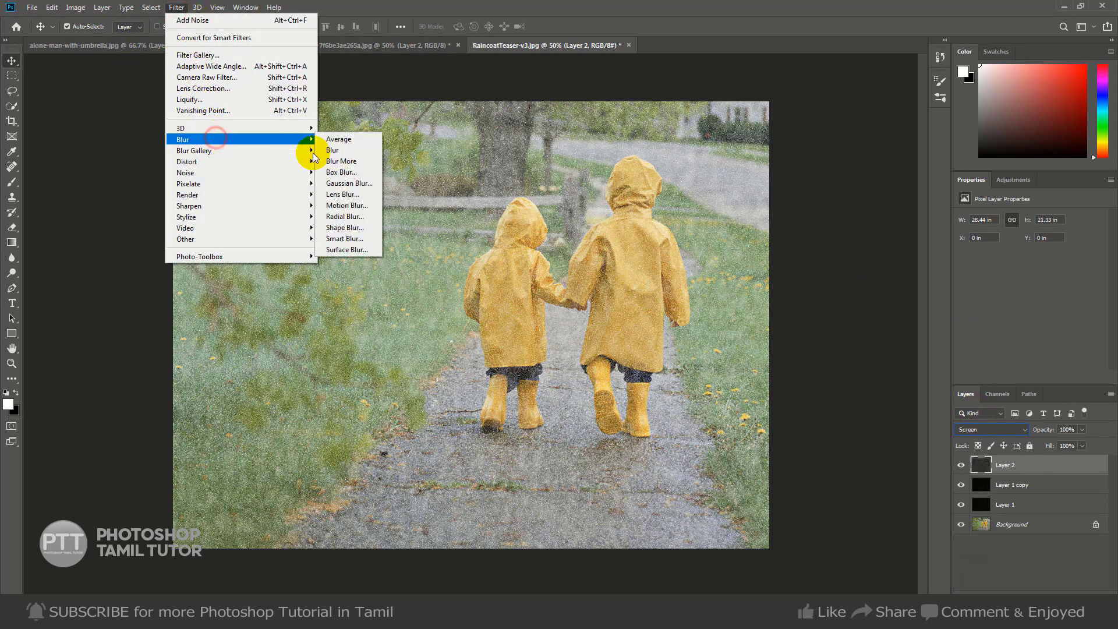
pyautogui.click(358, 162)
pyautogui.click(176, 7)
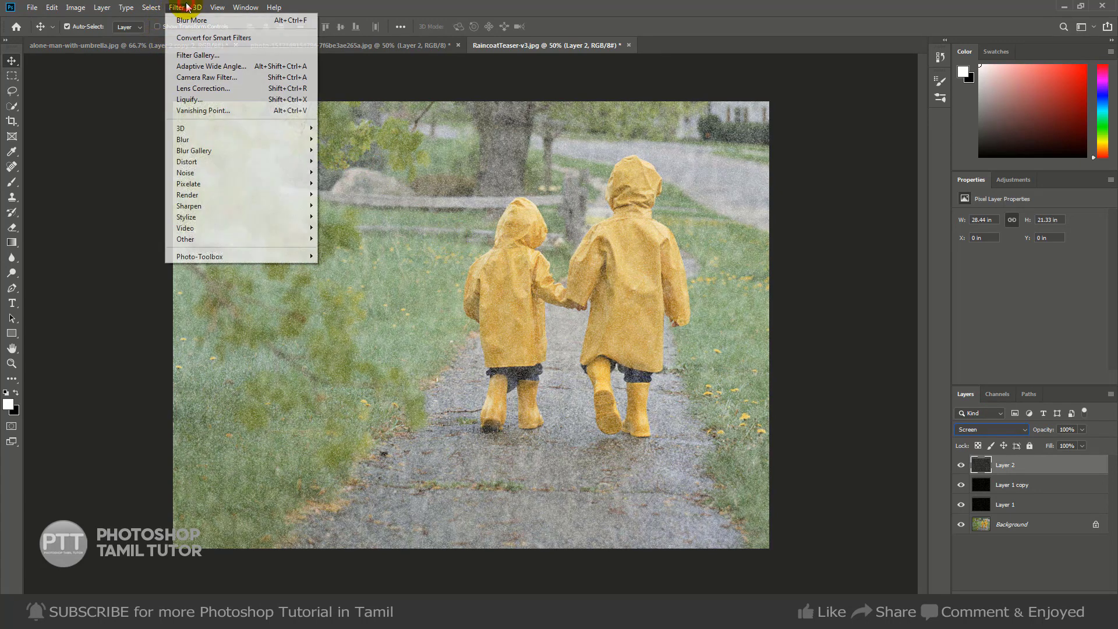
pyautogui.moveTo(199, 139)
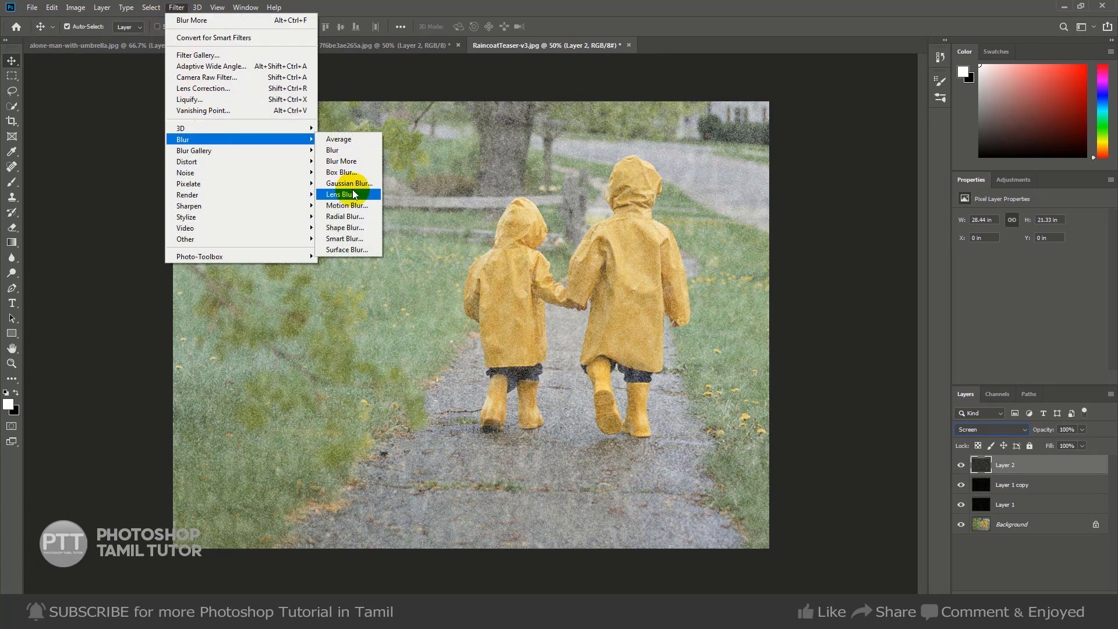
pyautogui.click(350, 183)
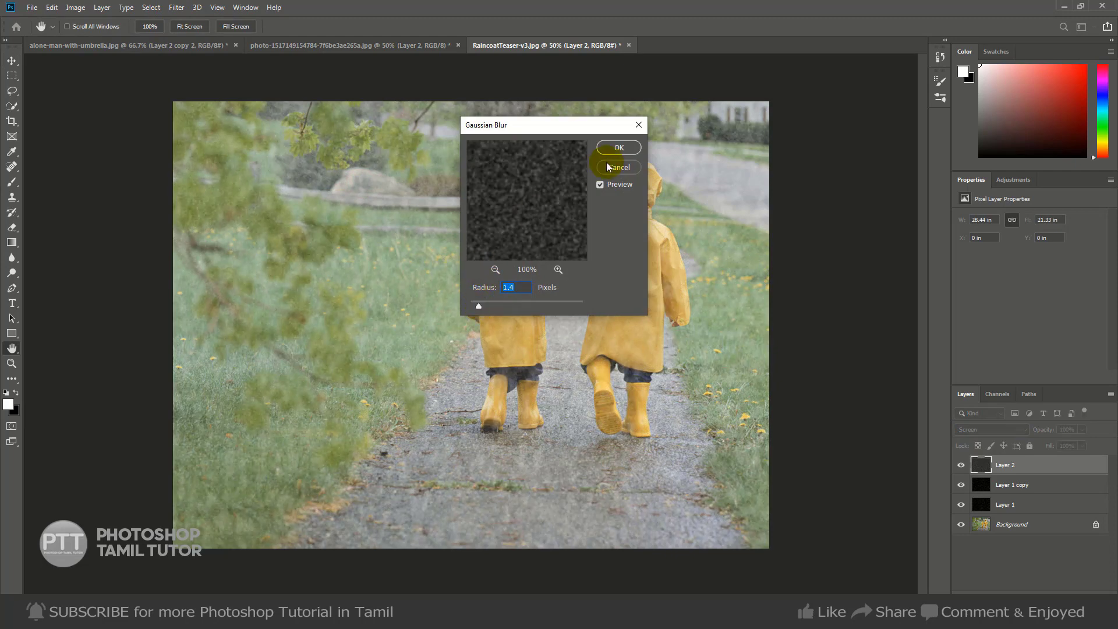
pyautogui.click(617, 148)
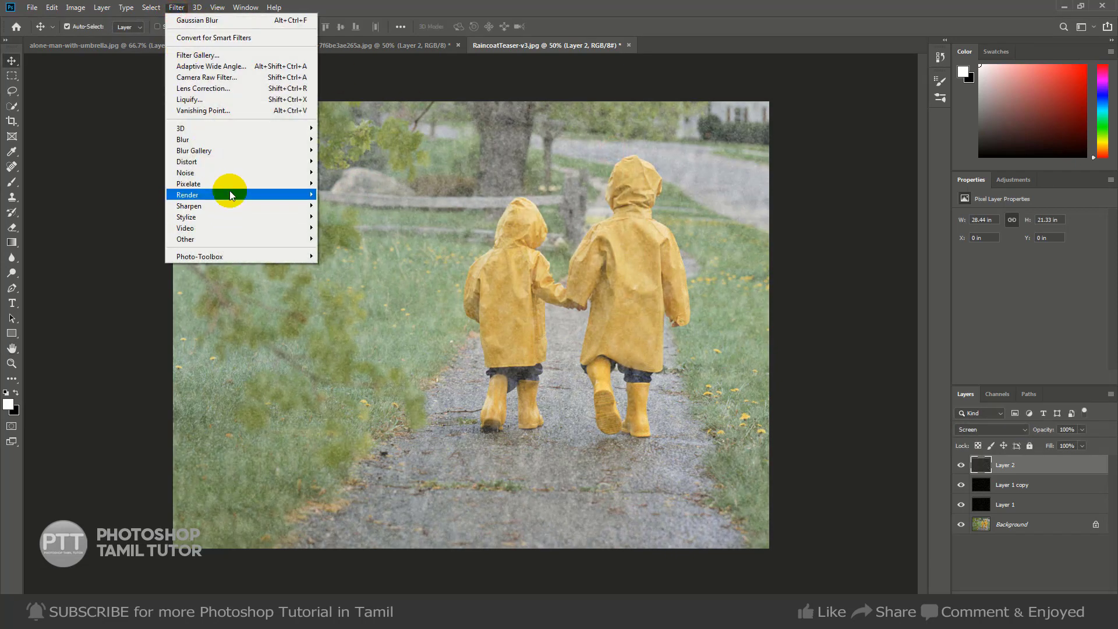
# Apply a Motion Blur to the second noise layer at an 82° angle with a distance of 22 pixels.
pyautogui.moveTo(231, 138)
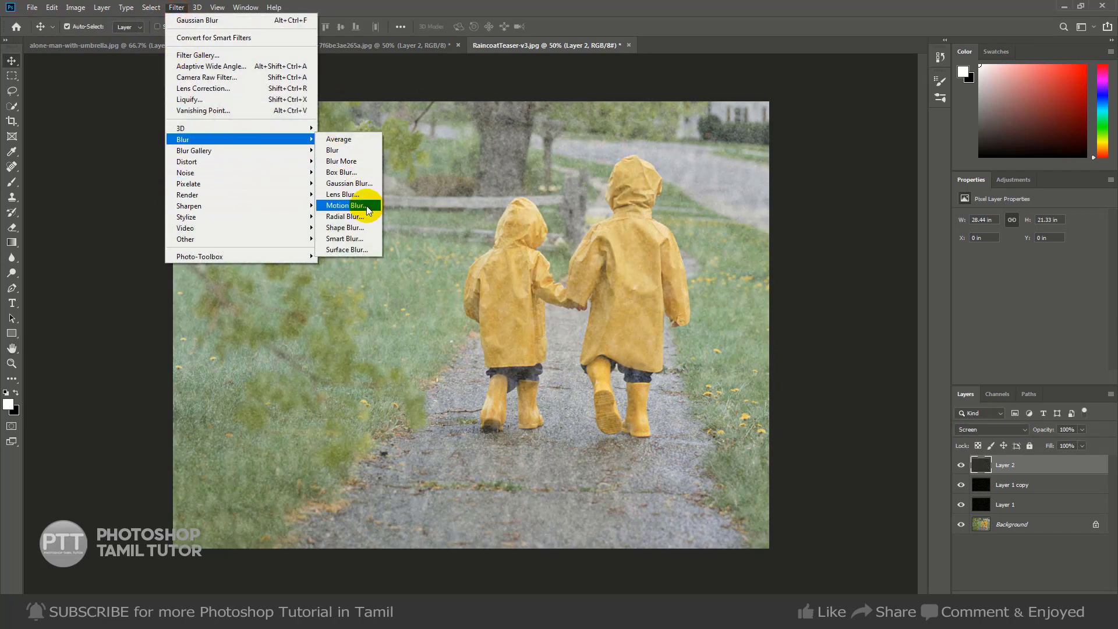
pyautogui.click(348, 205)
pyautogui.moveTo(486, 328); pyautogui.dragTo(482, 328)
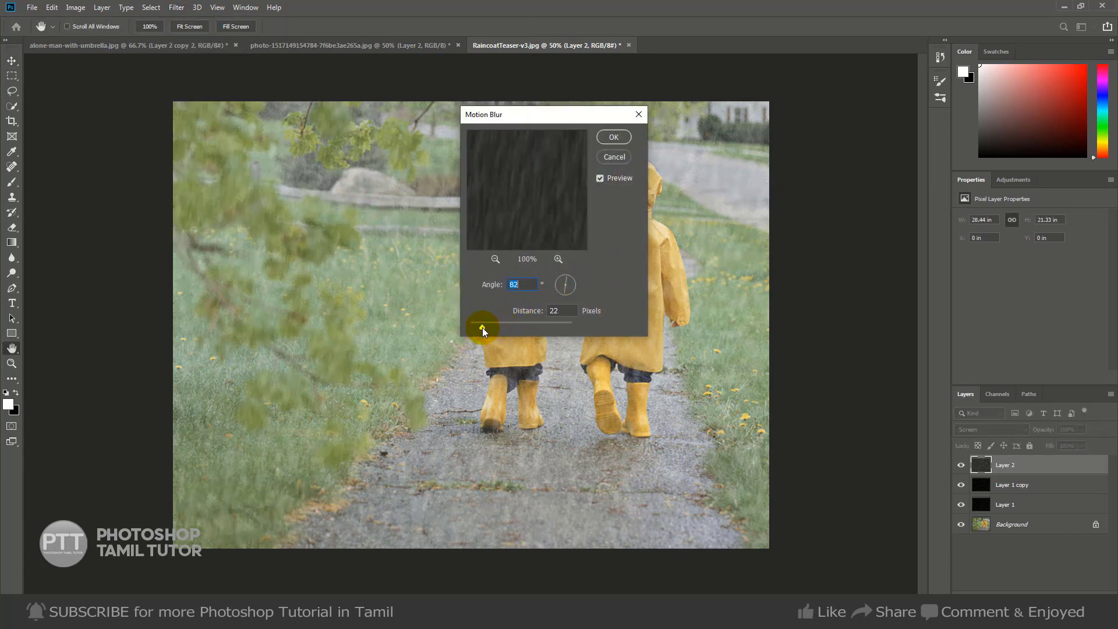
pyautogui.click(603, 139)
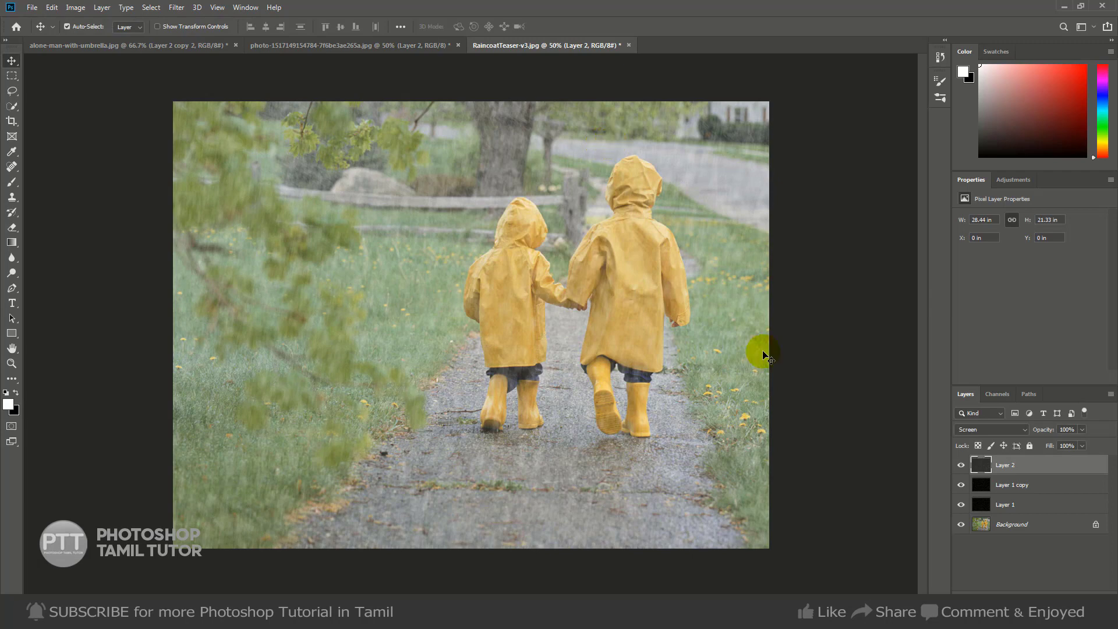
# Darken the fine rain layer with Levels by setting the input black level to 30.
pyautogui.hotkey('ctrl', 'l')
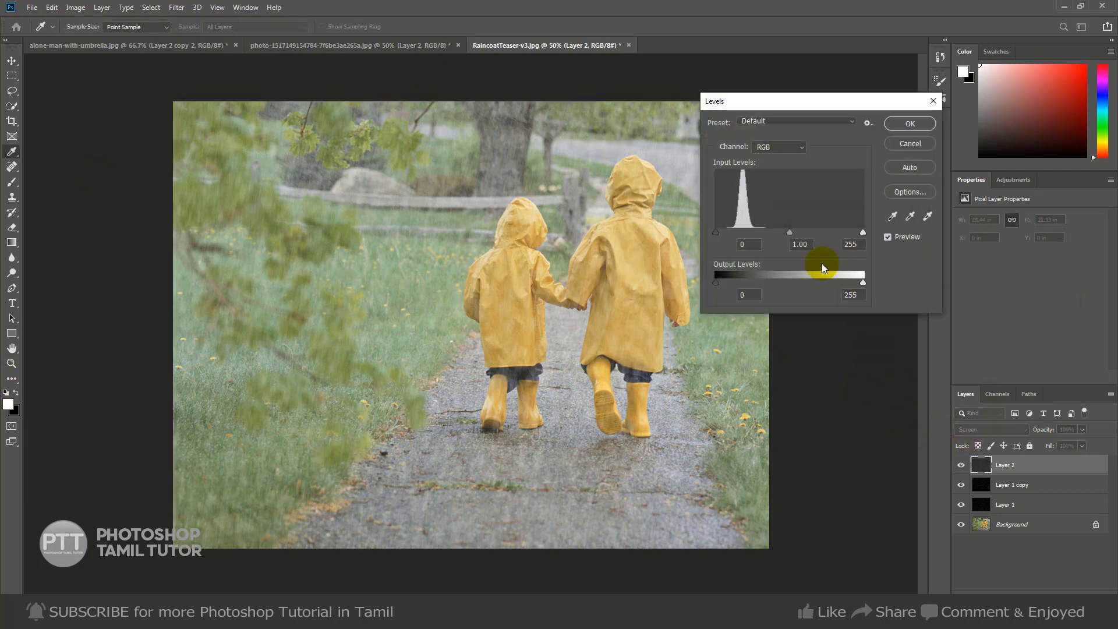
pyautogui.moveTo(724, 237)
pyautogui.mouseDown()
pyautogui.moveTo(751, 235)
pyautogui.moveTo(732, 232)
pyautogui.mouseUp()
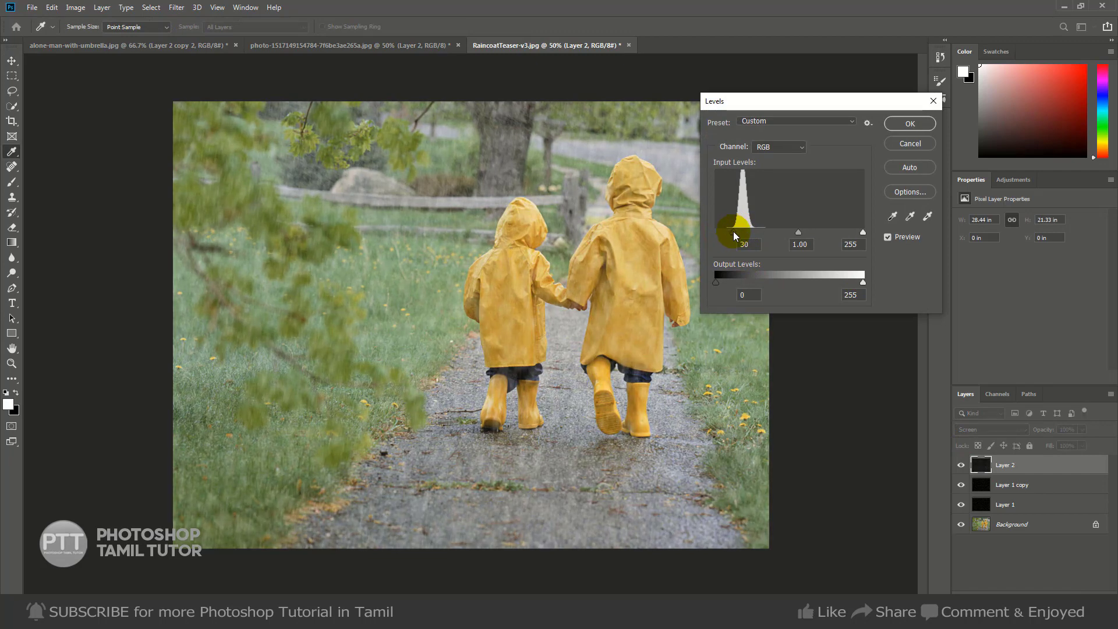
pyautogui.click(910, 124)
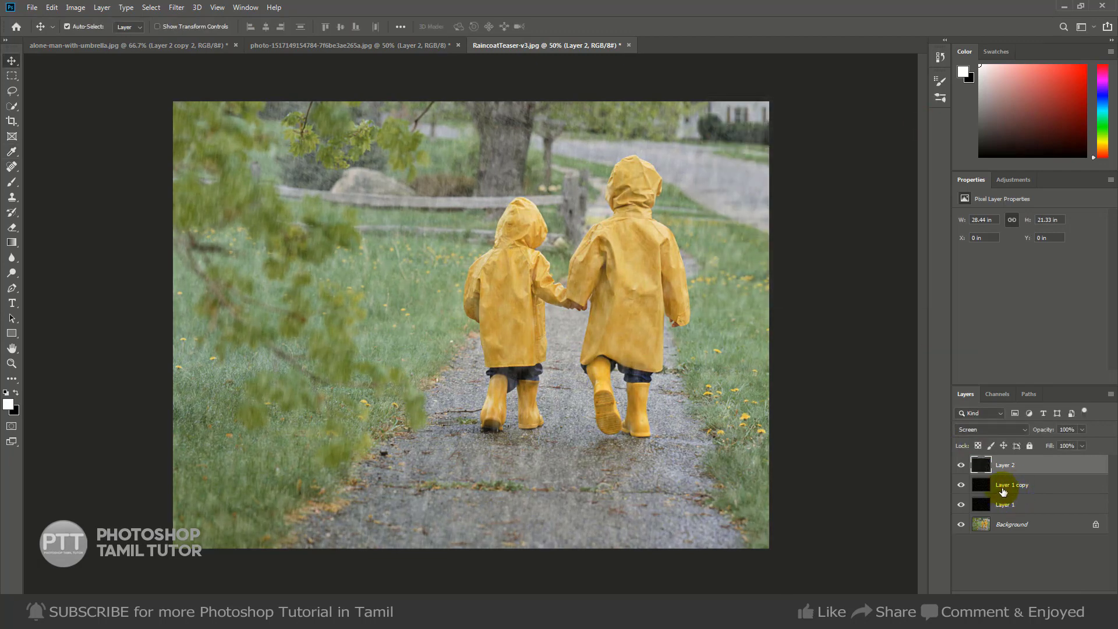
# Apply Levels again to the fine rain layer, lowering the input white level and raising the black level to sharpen the streaks.
pyautogui.hotkey('ctrl', 'l')
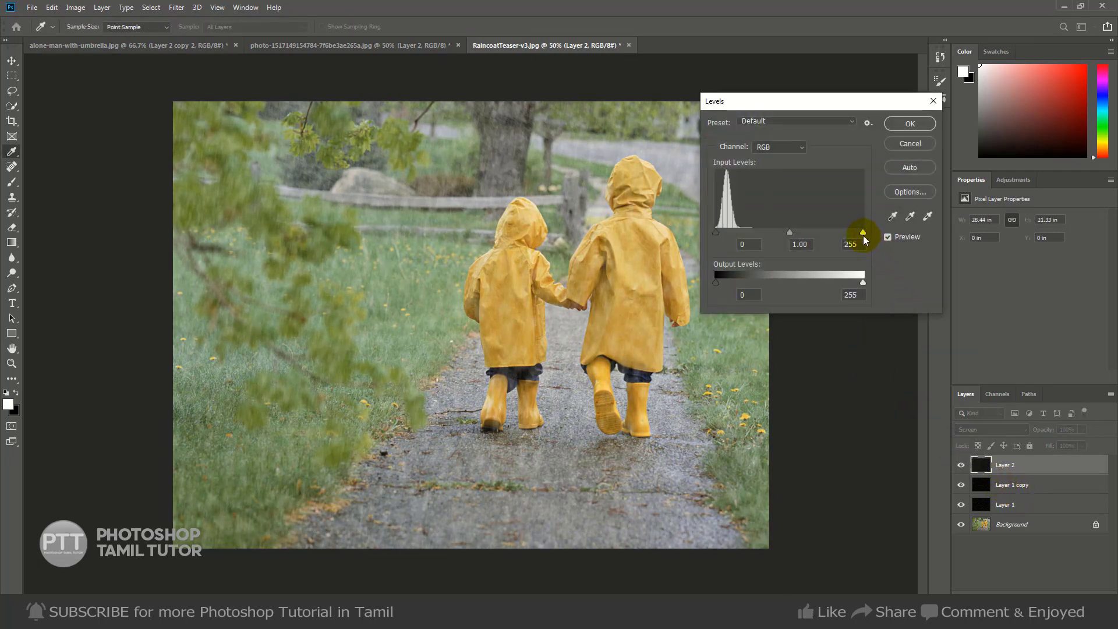
pyautogui.moveTo(833, 230); pyautogui.dragTo(832, 229)
pyautogui.moveTo(716, 232)
pyautogui.mouseDown()
pyautogui.moveTo(741, 231)
pyautogui.moveTo(728, 235)
pyautogui.mouseUp()
pyautogui.click(909, 124)
# On a new layer, paint white splash droplets around the raincoats' hoods and shoulders with the splatter brush at size 100 and 100% opacity.
pyautogui.hotkey('ctrl', '+')
pyautogui.press('b')
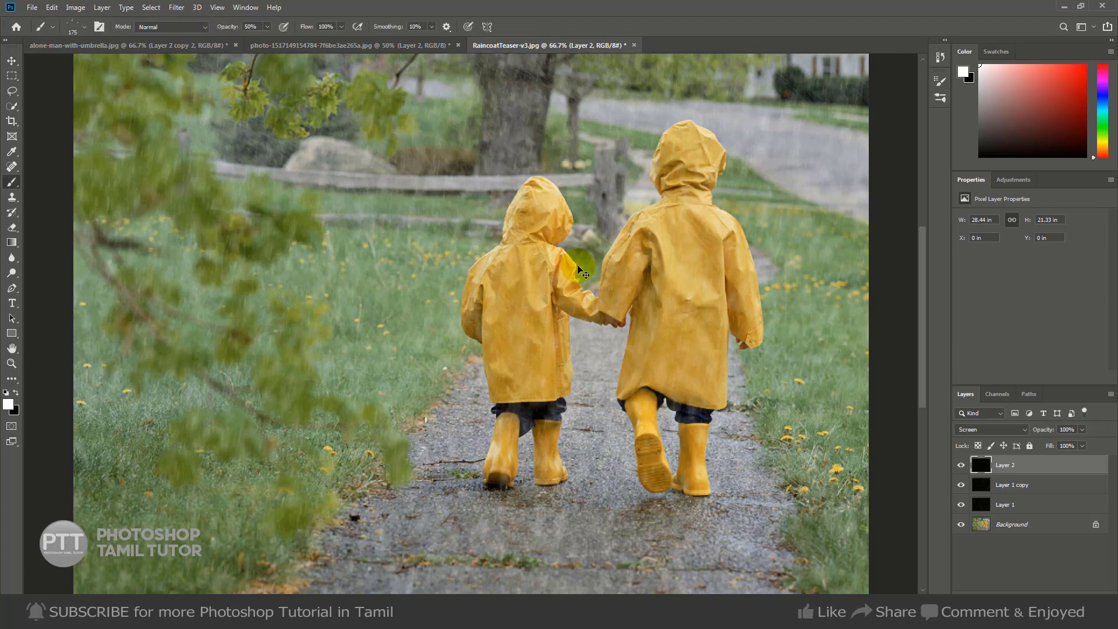
pyautogui.hotkey('ctrl', 'shift', 'n')
pyautogui.press('Return')
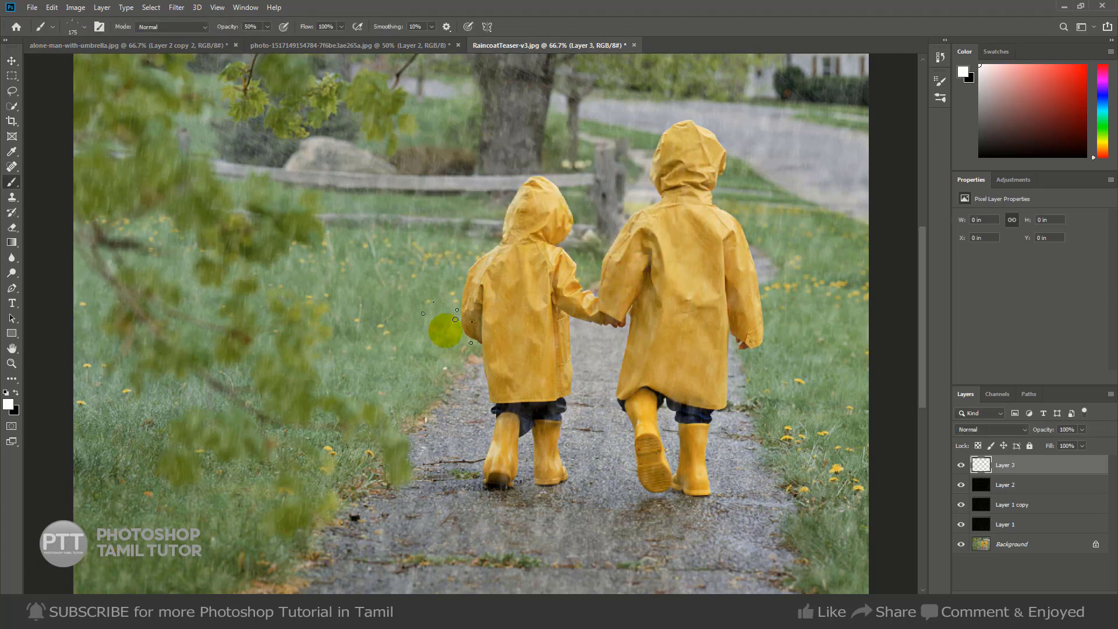
pyautogui.press('[')
pyautogui.press('[')
pyautogui.press('0')
pyautogui.press('[')
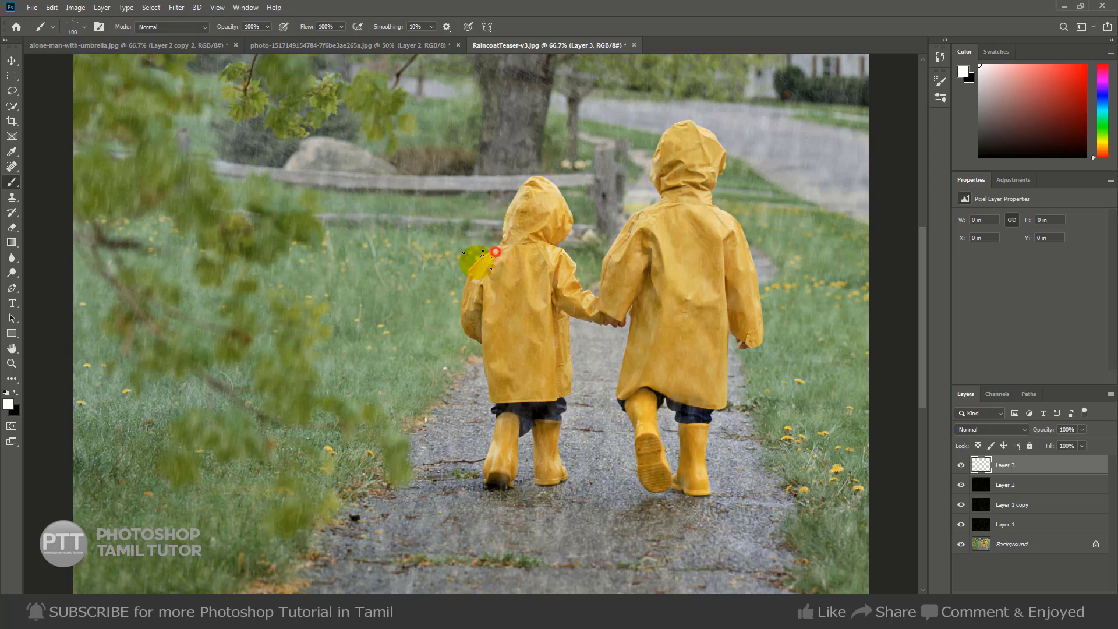
pyautogui.moveTo(497, 236)
pyautogui.mouseDown()
pyautogui.moveTo(511, 188)
pyautogui.moveTo(538, 175)
pyautogui.moveTo(575, 213)
pyautogui.moveTo(567, 240)
pyautogui.moveTo(608, 291)
pyautogui.moveTo(626, 220)
pyautogui.moveTo(657, 198)
pyautogui.moveTo(656, 144)
pyautogui.moveTo(697, 126)
pyautogui.moveTo(714, 138)
pyautogui.moveTo(714, 194)
pyautogui.moveTo(756, 250)
pyautogui.moveTo(773, 335)
pyautogui.moveTo(719, 424)
pyautogui.moveTo(718, 491)
pyautogui.moveTo(662, 496)
pyautogui.mouseUp()
# Paint finer splash droplets over the smaller child's coat and the taller child's sleeve, finishing with the brush at size 60.
pyautogui.press('[')
pyautogui.press('[')
pyautogui.press('[')
pyautogui.press(']')
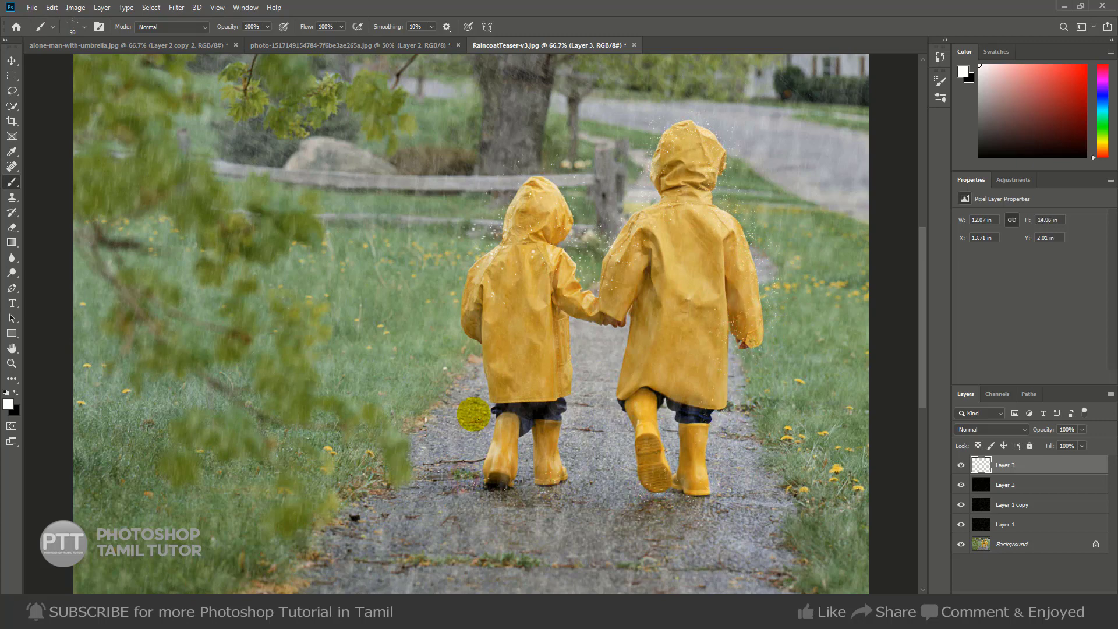
pyautogui.press('[')
pyautogui.moveTo(478, 421)
pyautogui.mouseDown()
pyautogui.moveTo(478, 254)
pyautogui.moveTo(452, 374)
pyautogui.mouseUp()
pyautogui.press(']')
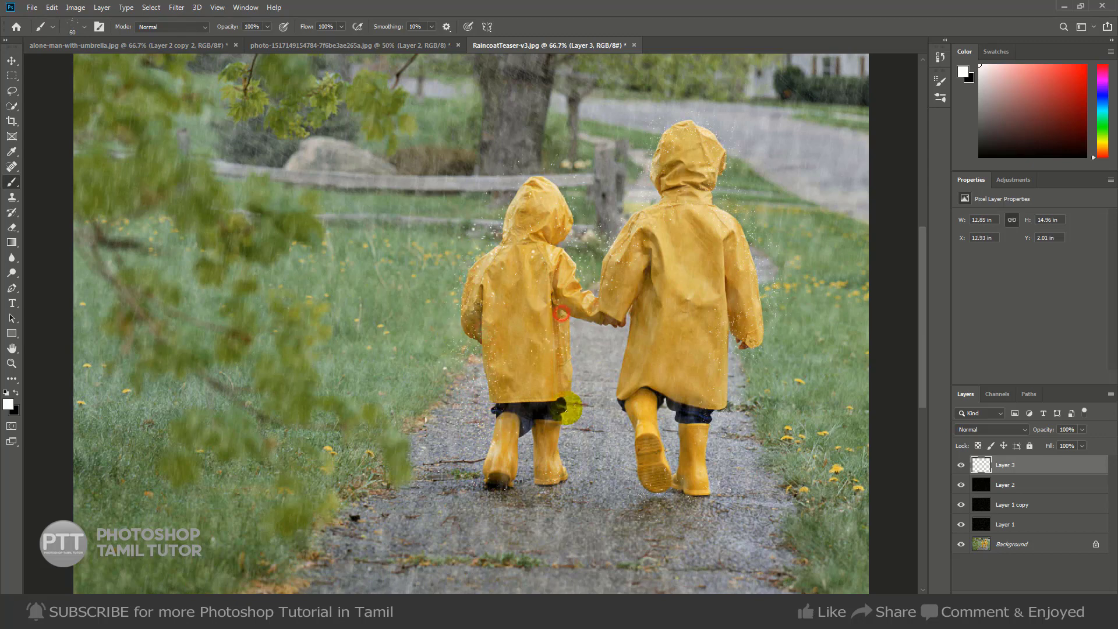
pyautogui.click(622, 291)
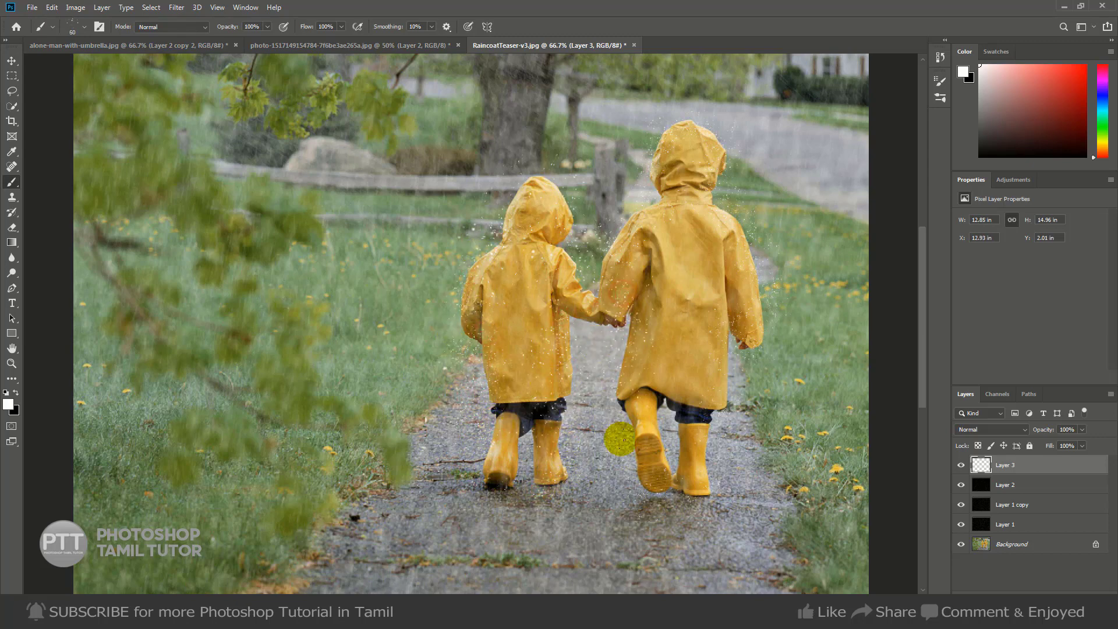
# Add a few fine droplets, enlarge the splatter brush to size 900 and stamp big blurred raindrops over the foreground foliage and grass.
pyautogui.click(568, 342)
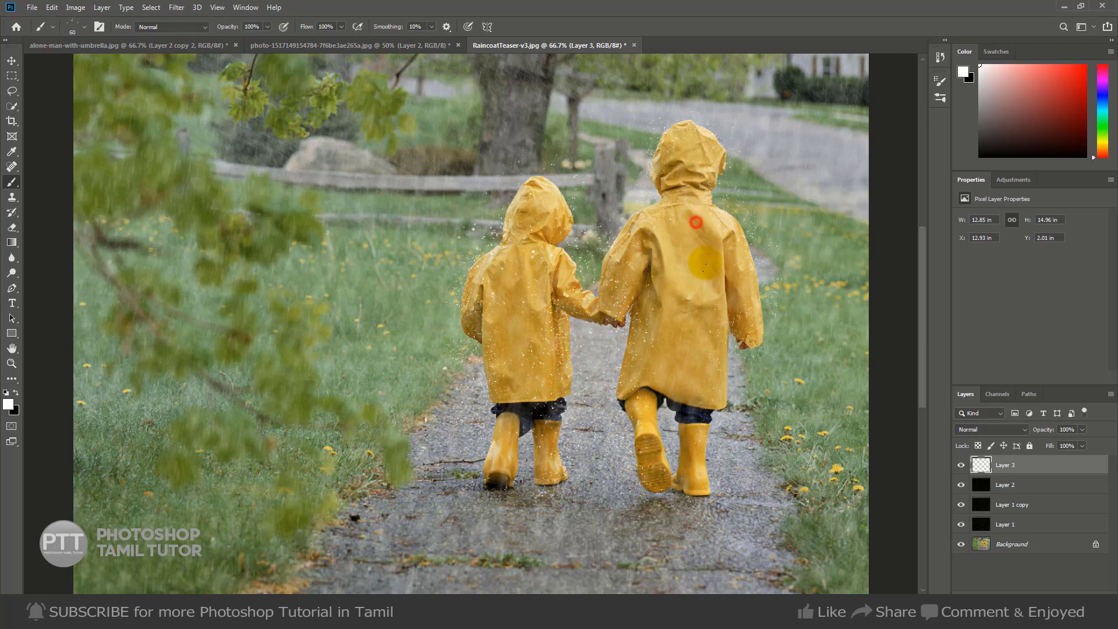
pyautogui.click(188, 328)
pyautogui.press(']')
pyautogui.press(']')
pyautogui.press(']')
pyautogui.press(']')
pyautogui.press(']')
pyautogui.press(']')
pyautogui.press(']')
pyautogui.press(']')
pyautogui.press(']')
pyautogui.press(']')
pyautogui.press(']')
pyautogui.press(']')
pyautogui.press(']')
pyautogui.press(']')
pyautogui.press(']')
pyautogui.press(']')
pyautogui.press(']')
pyautogui.press(']')
pyautogui.press(']')
pyautogui.click(259, 208)
pyautogui.click(400, 178)
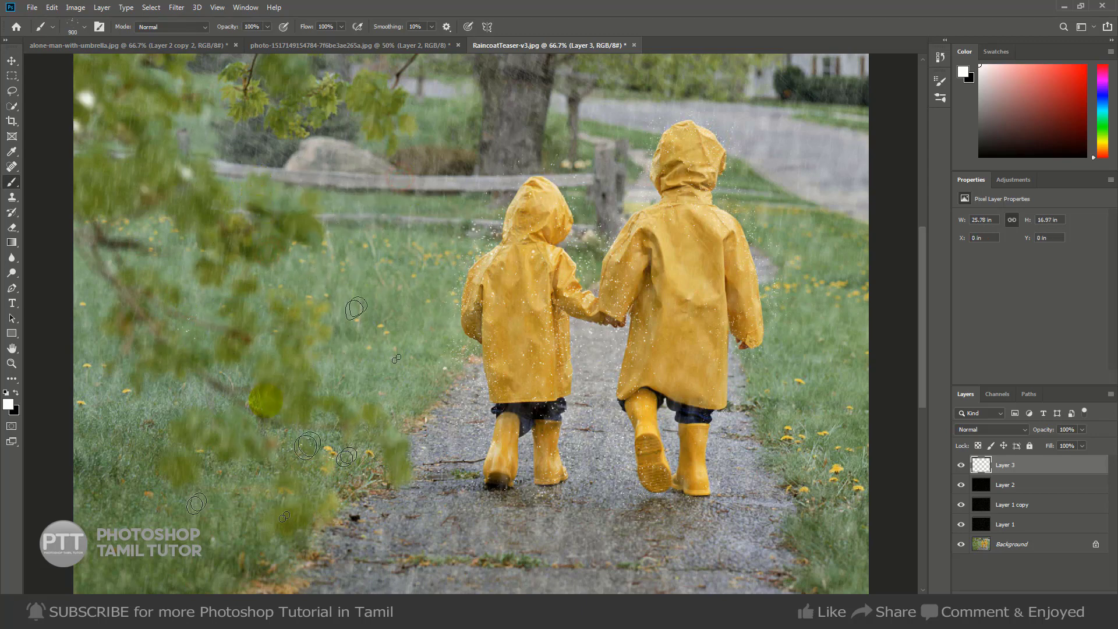
pyautogui.click(370, 274)
# Reduce the splatter brush to size 600 and scatter more large raindrops across the path, grass and photo edges.
pyautogui.press('[')
pyautogui.press('[')
pyautogui.press('[')
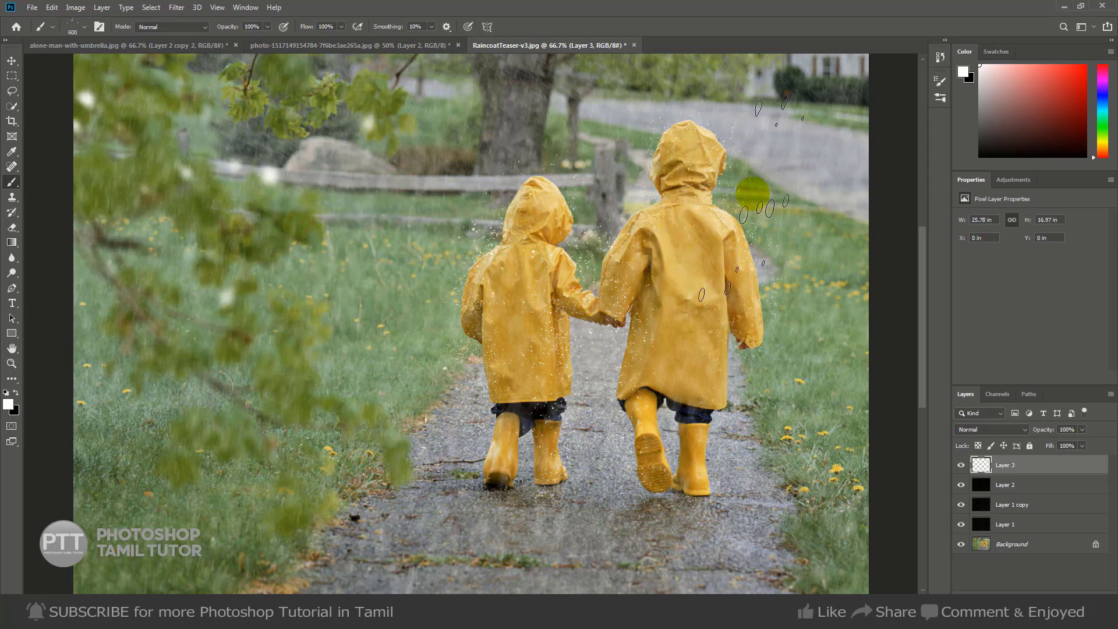
pyautogui.click(207, 549)
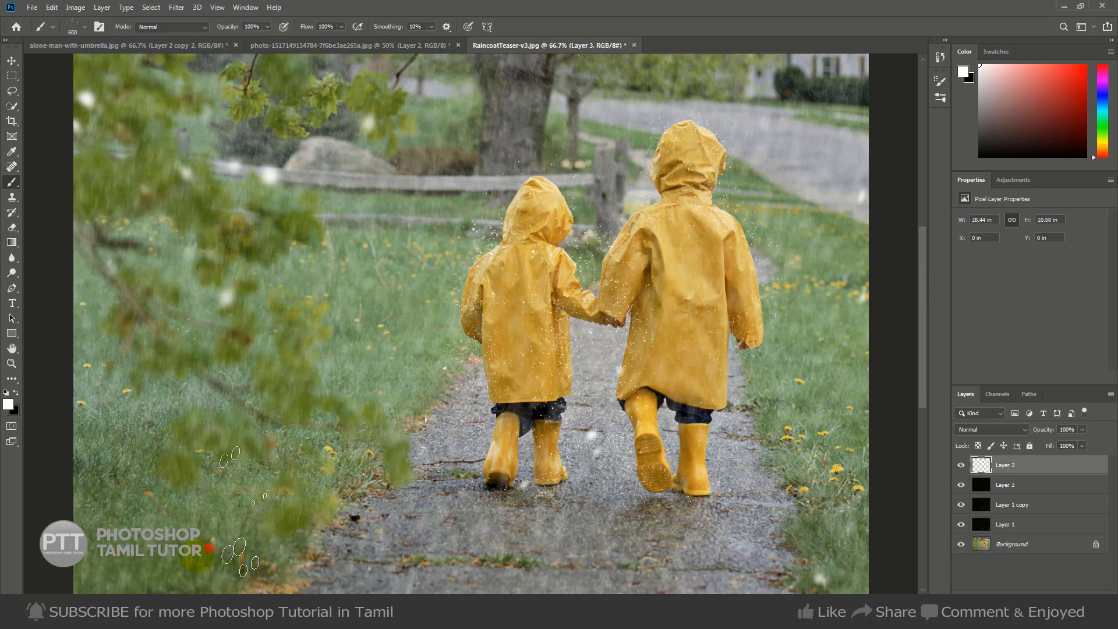
pyautogui.hotkey('ctrl', '-')
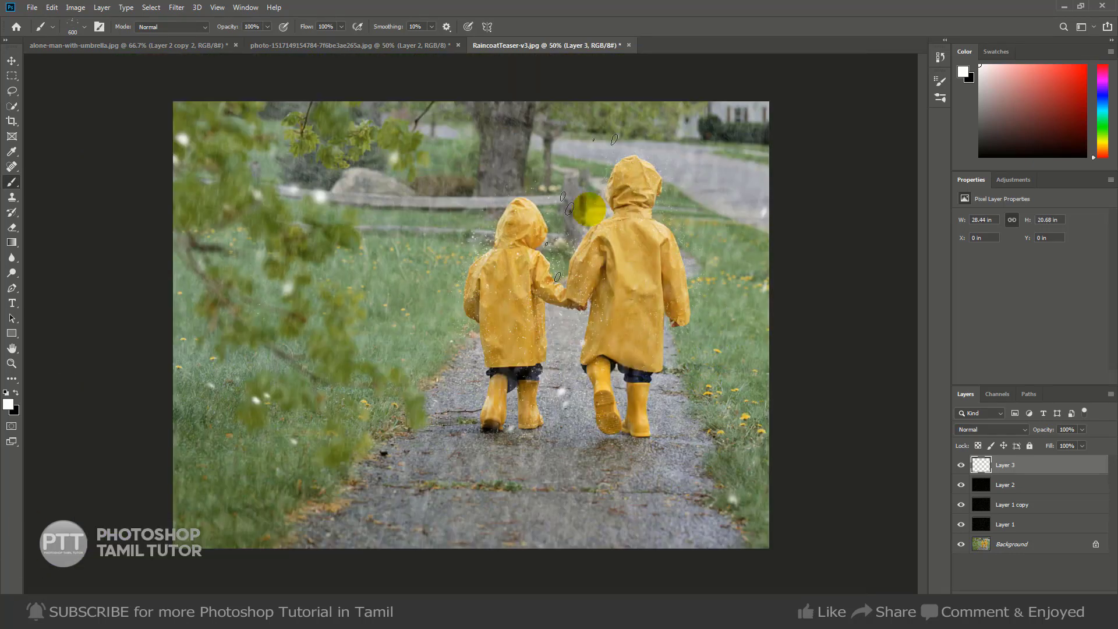
pyautogui.click(489, 130)
pyautogui.click(653, 96)
pyautogui.click(774, 173)
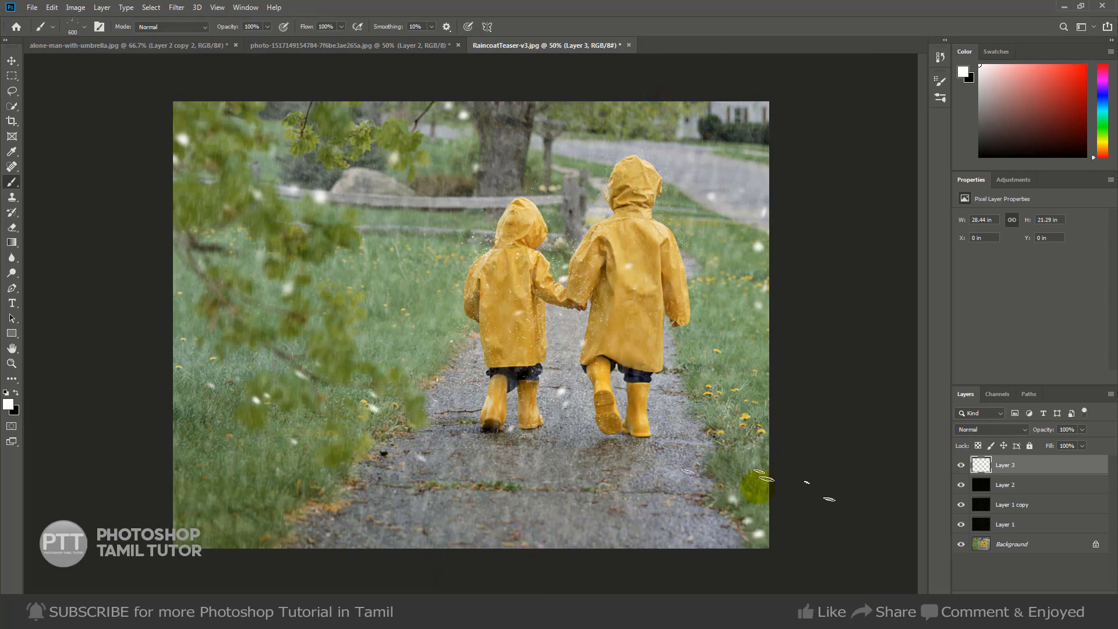
# Lower the splash droplet layer's opacity to 73%.
pyautogui.press('e')
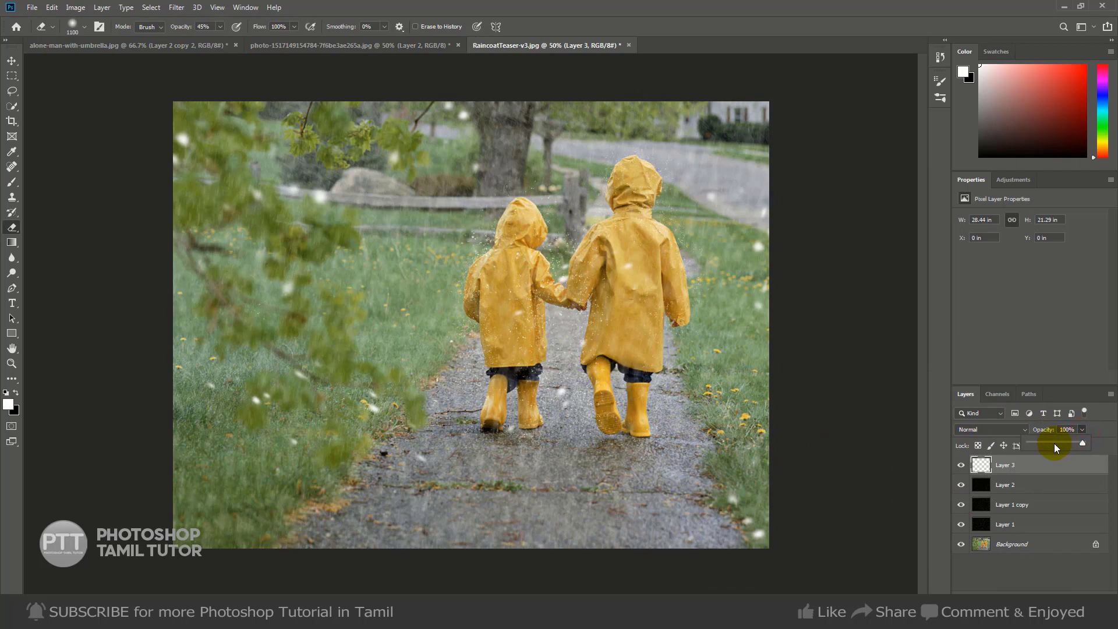
pyautogui.moveTo(1060, 441); pyautogui.dragTo(1068, 441)
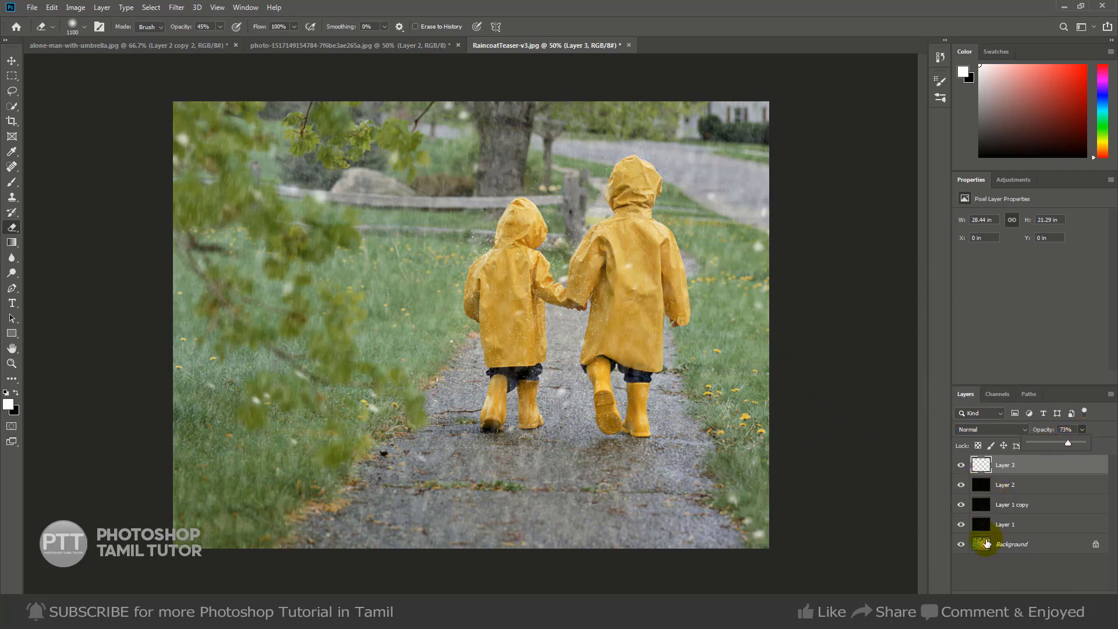
# Darken the Background with Curves by pulling down the shadows and setting a point at input 159, output 151.
pyautogui.click(967, 536)
pyautogui.hotkey('ctrl', 'm')
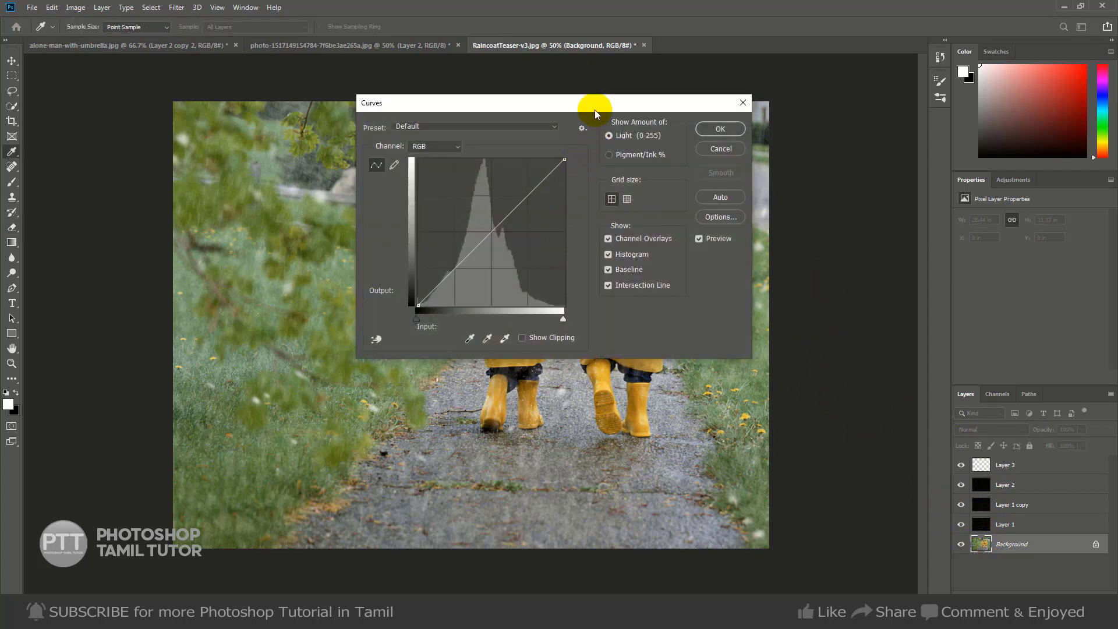
pyautogui.moveTo(595, 109); pyautogui.dragTo(962, 55)
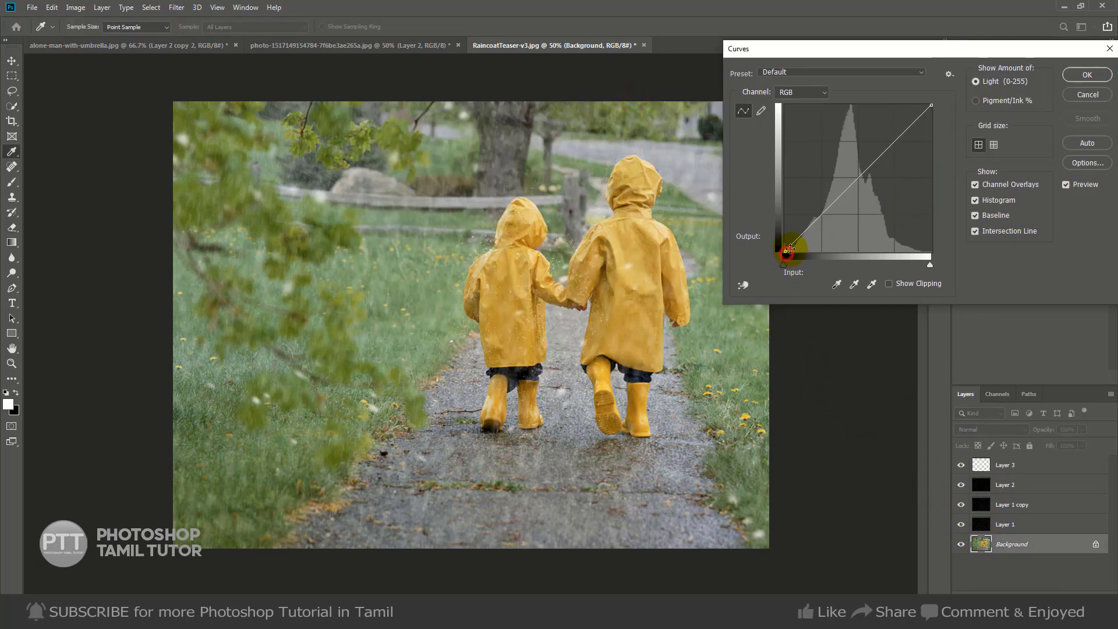
pyautogui.click(843, 211)
pyautogui.moveTo(848, 212); pyautogui.dragTo(824, 220)
pyautogui.moveTo(876, 173); pyautogui.dragTo(875, 165)
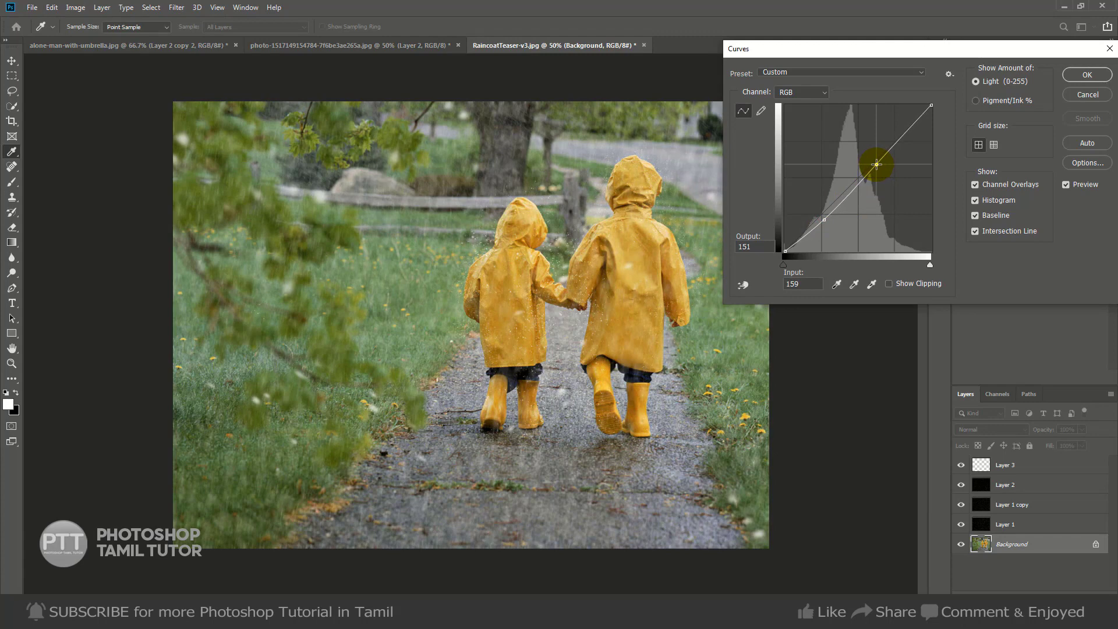
pyautogui.click(1068, 75)
# Deepen the Background's contrast with Levels by setting the input black level to 27.
pyautogui.hotkey('ctrl', 'l')
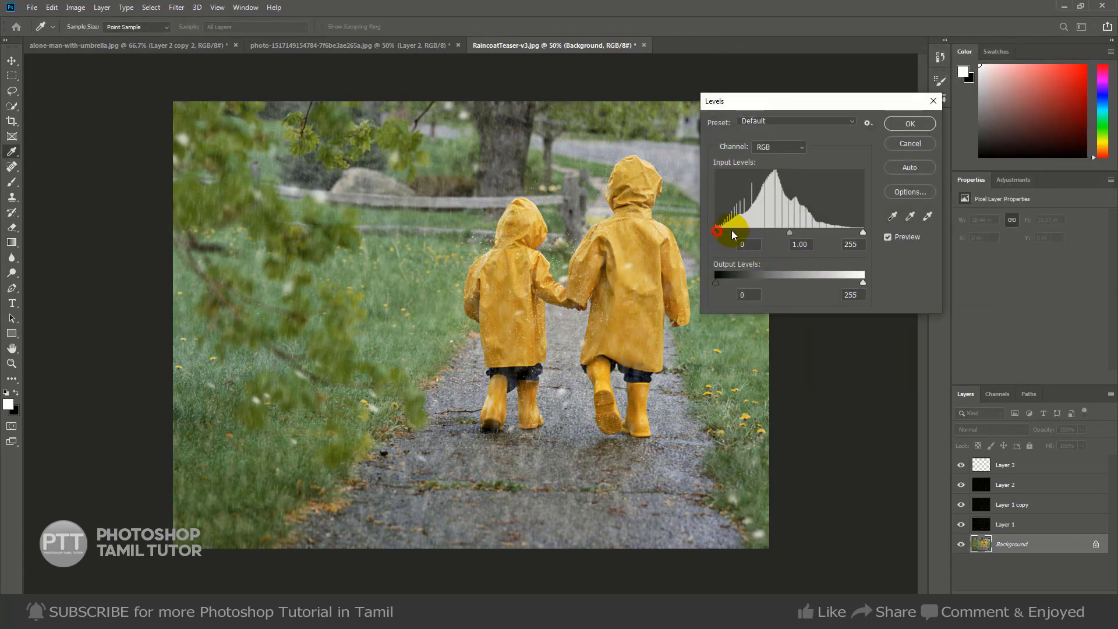
pyautogui.moveTo(728, 230); pyautogui.dragTo(725, 232)
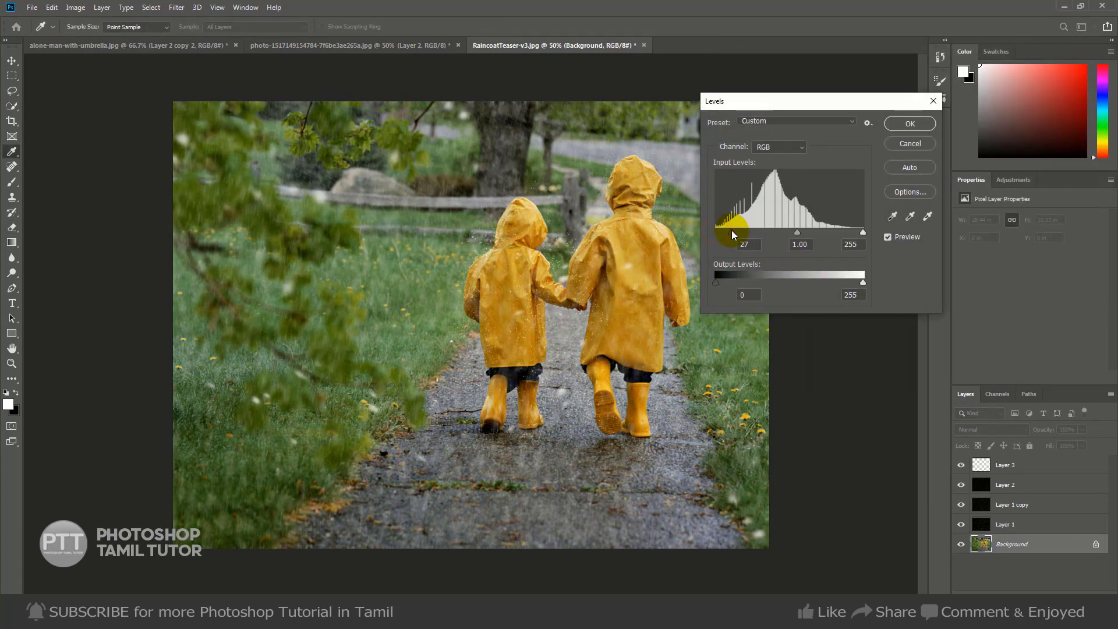
pyautogui.click(914, 125)
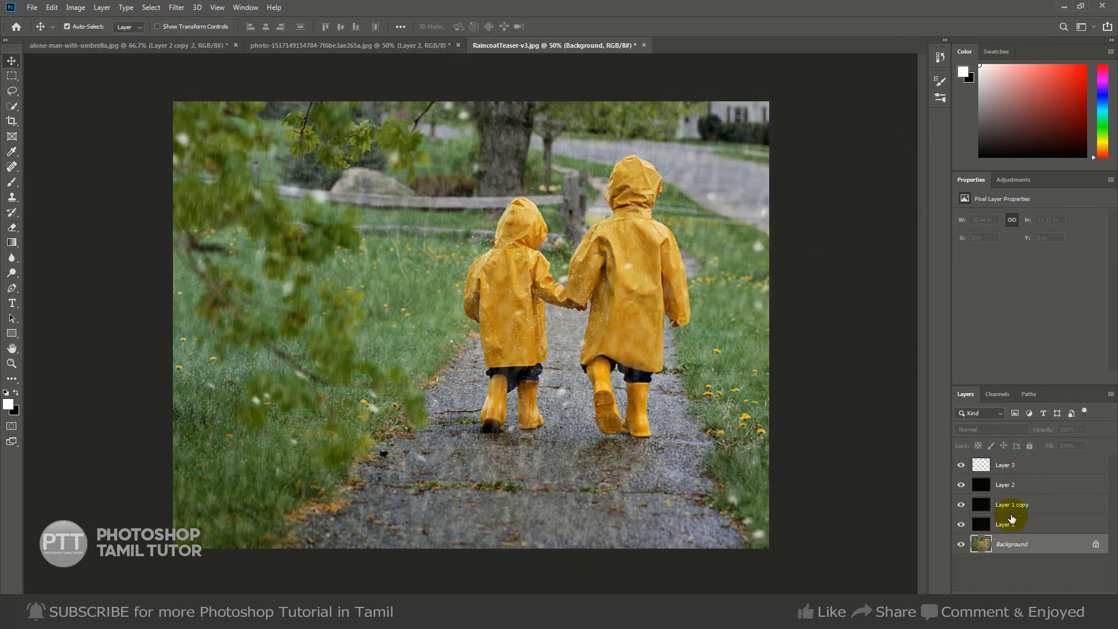
pyautogui.click(1013, 522)
pyautogui.keyDown('shift'); pyautogui.click(1021, 468); pyautogui.keyUp('shift')
pyautogui.hotkey('ctrl', 'e')
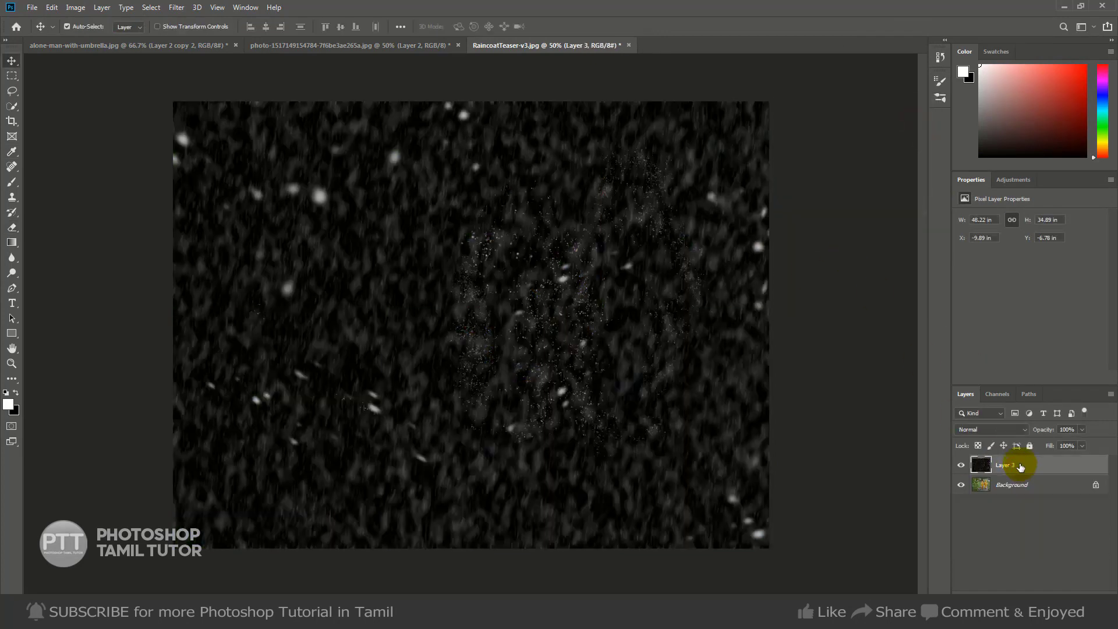
pyautogui.hotkey('ctrl', 'z')
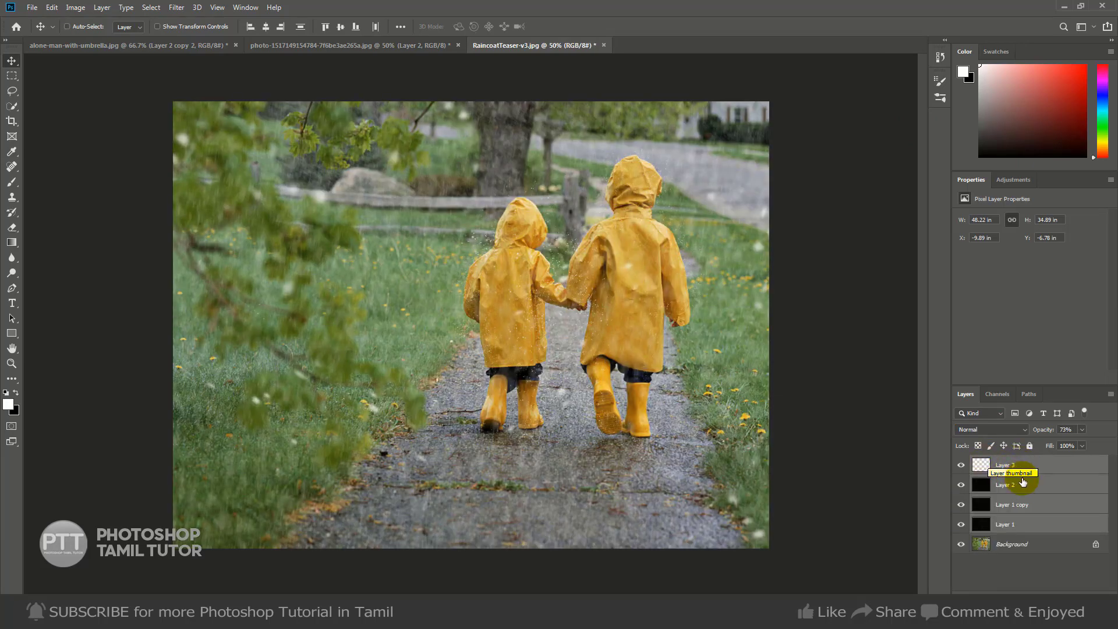
pyautogui.keyDown('shift'); pyautogui.click(1011, 541); pyautogui.keyUp('shift')
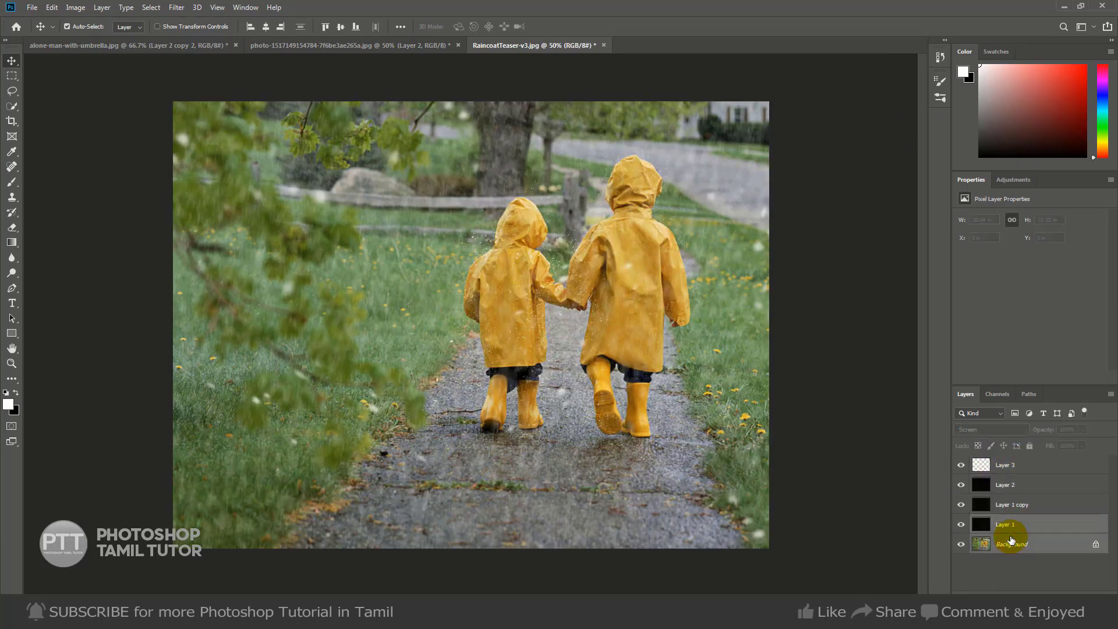
# Merge the splash layer and the three rain layers into one layer and set its blend mode to Screen.
pyautogui.click(1009, 466)
pyautogui.keyDown('shift'); pyautogui.click(1009, 511); pyautogui.keyUp('shift')
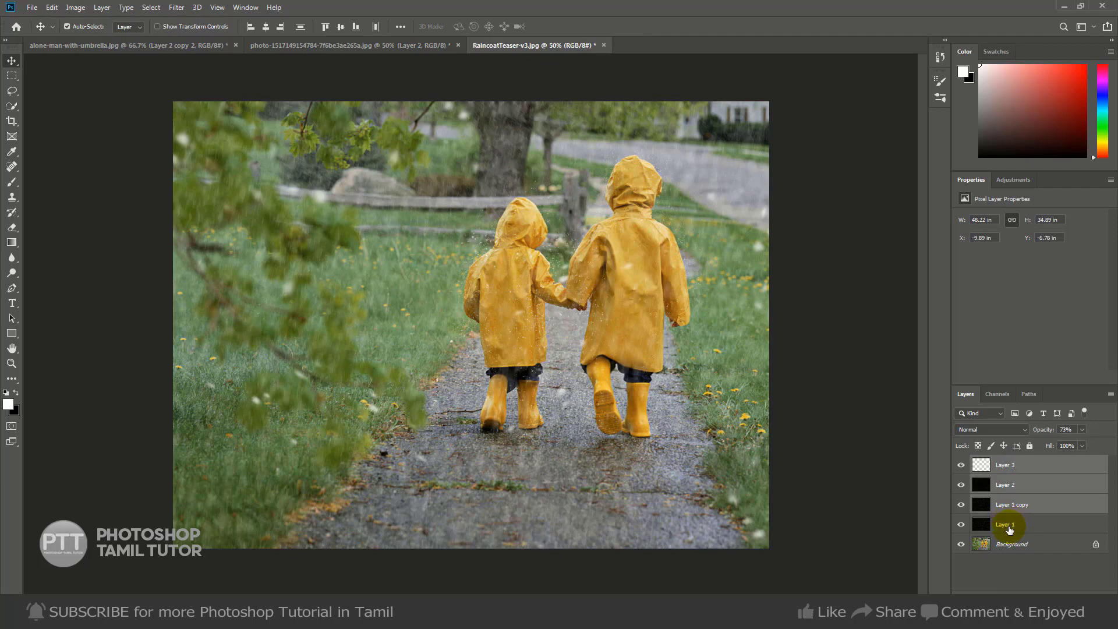
pyautogui.keyDown('shift'); pyautogui.click(1010, 527); pyautogui.keyUp('shift')
pyautogui.hotkey('ctrl', 'e')
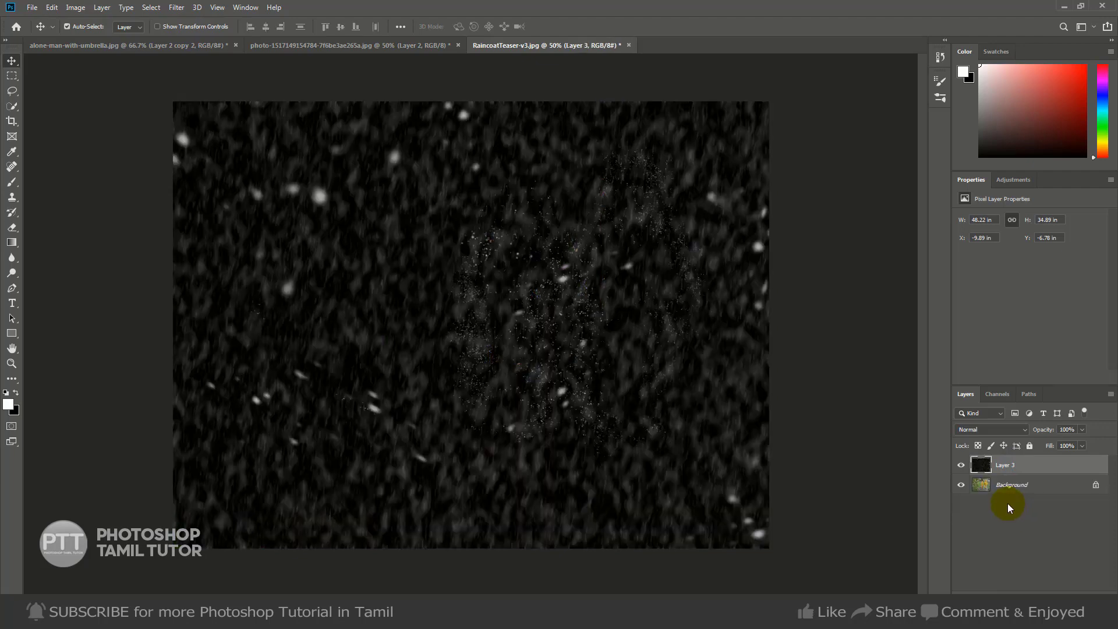
pyautogui.click(991, 437)
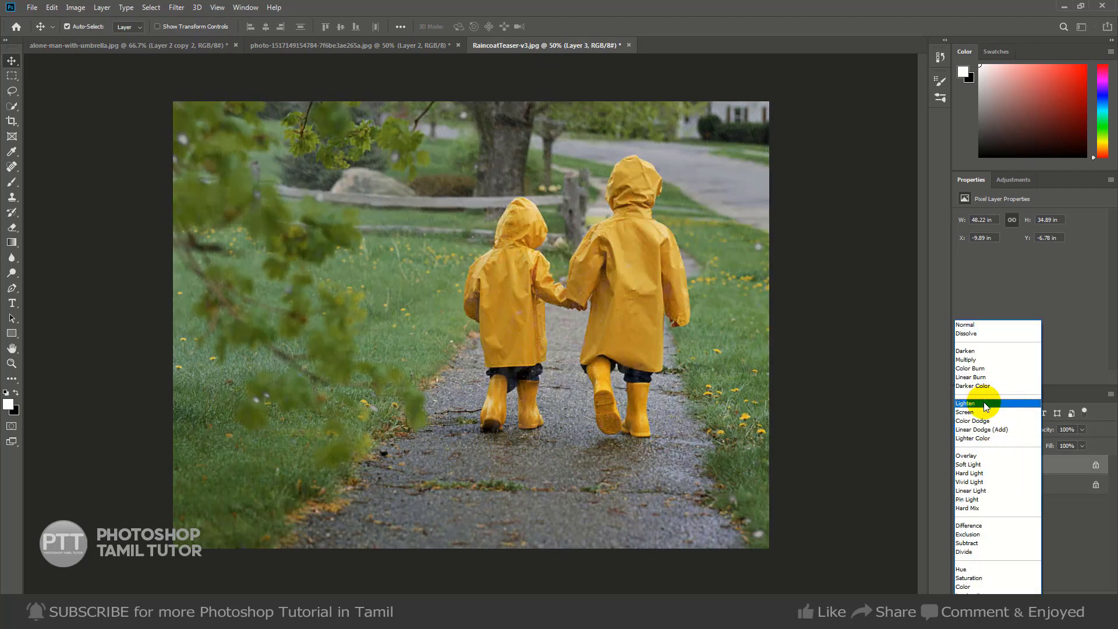
pyautogui.click(984, 414)
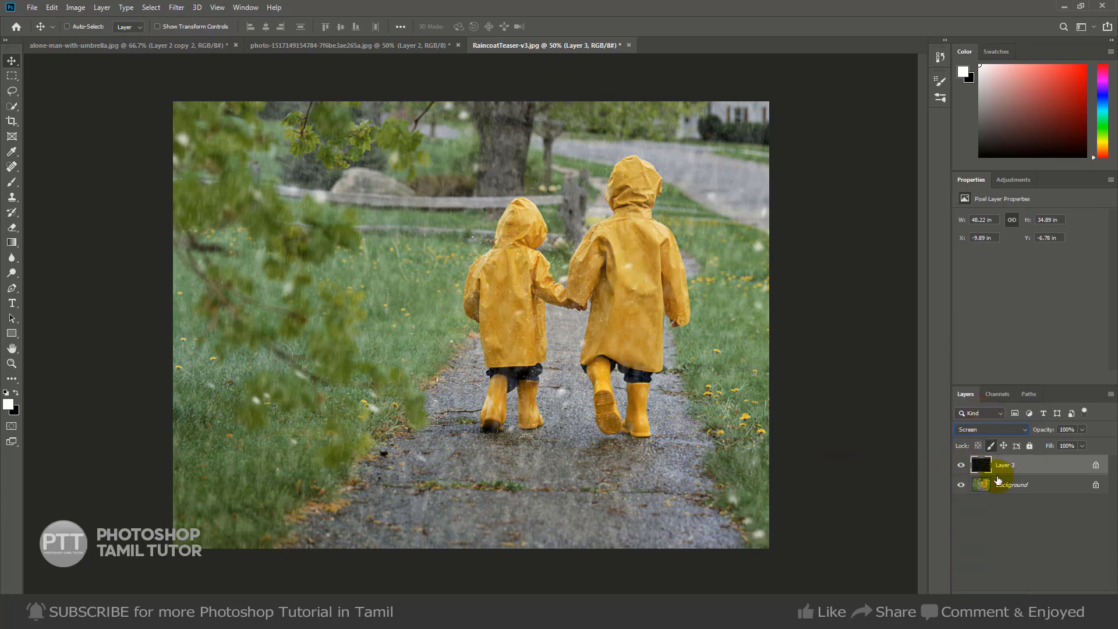
# Duplicate the merged rain layer and thin out parts of the copy with a size 1100 soft eraser at 45% opacity.
pyautogui.hotkey('ctrl', 'j')
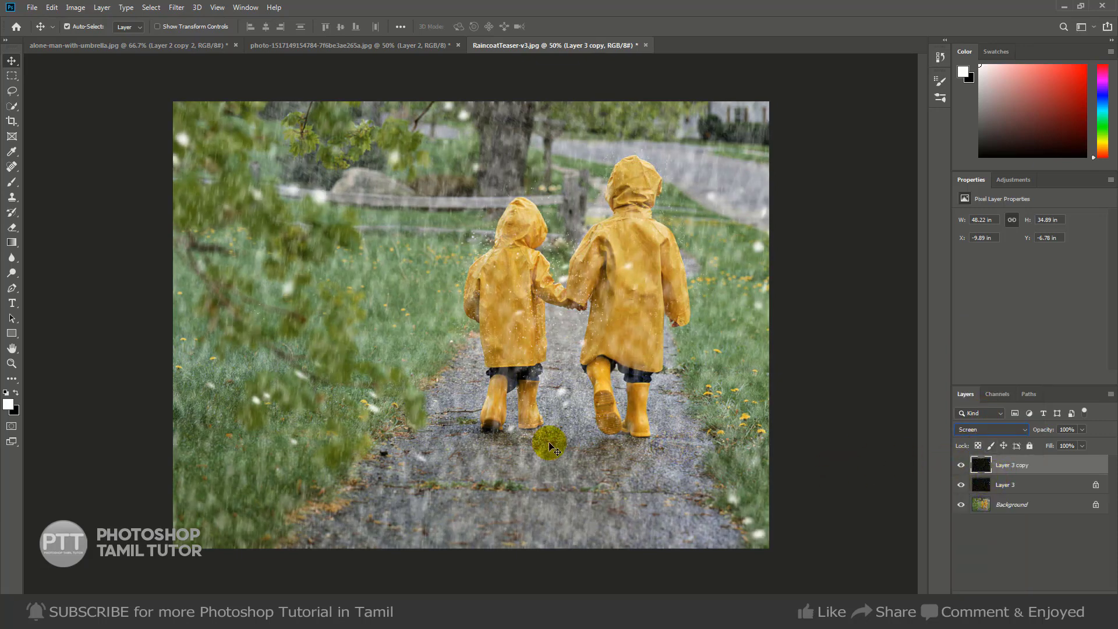
pyautogui.moveTo(550, 445); pyautogui.dragTo(507, 404)
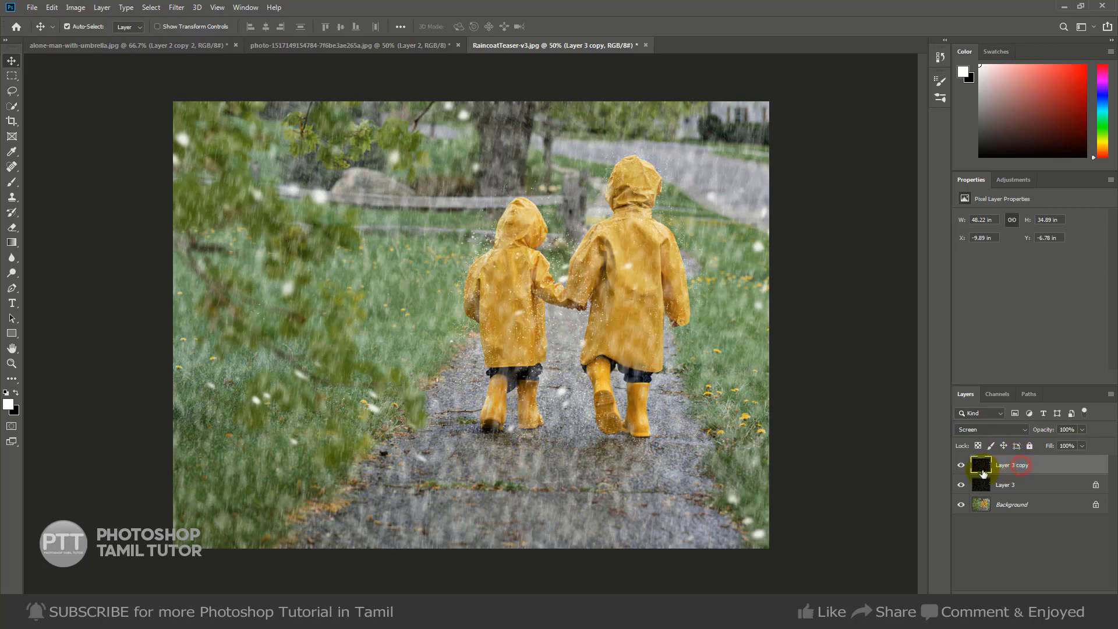
pyautogui.click(13, 227)
pyautogui.moveTo(561, 543); pyautogui.dragTo(781, 461)
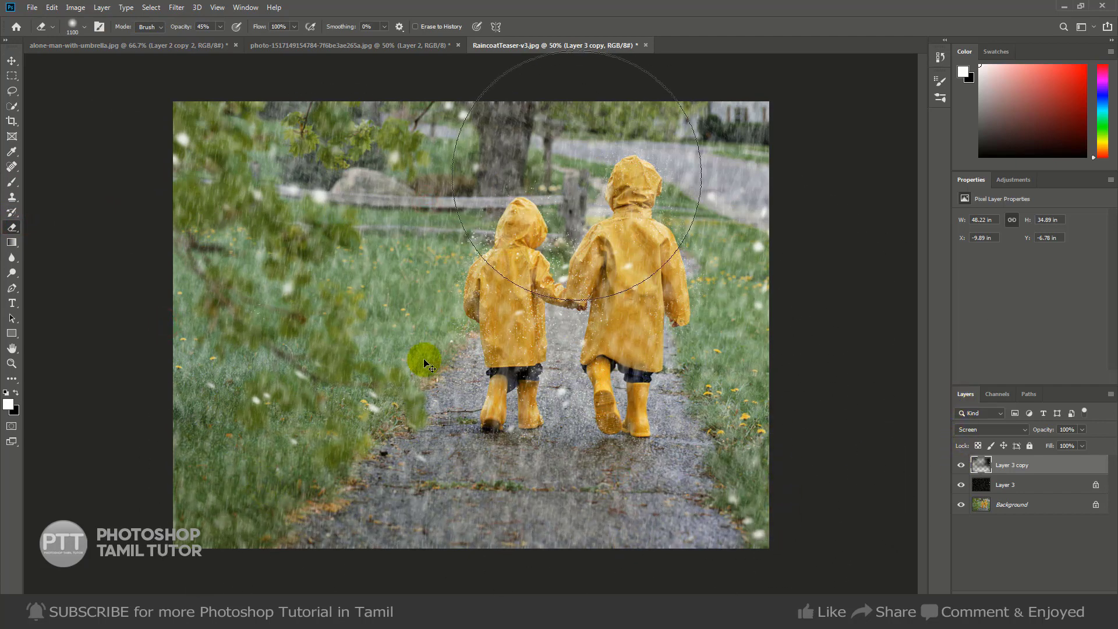
pyautogui.press('v')
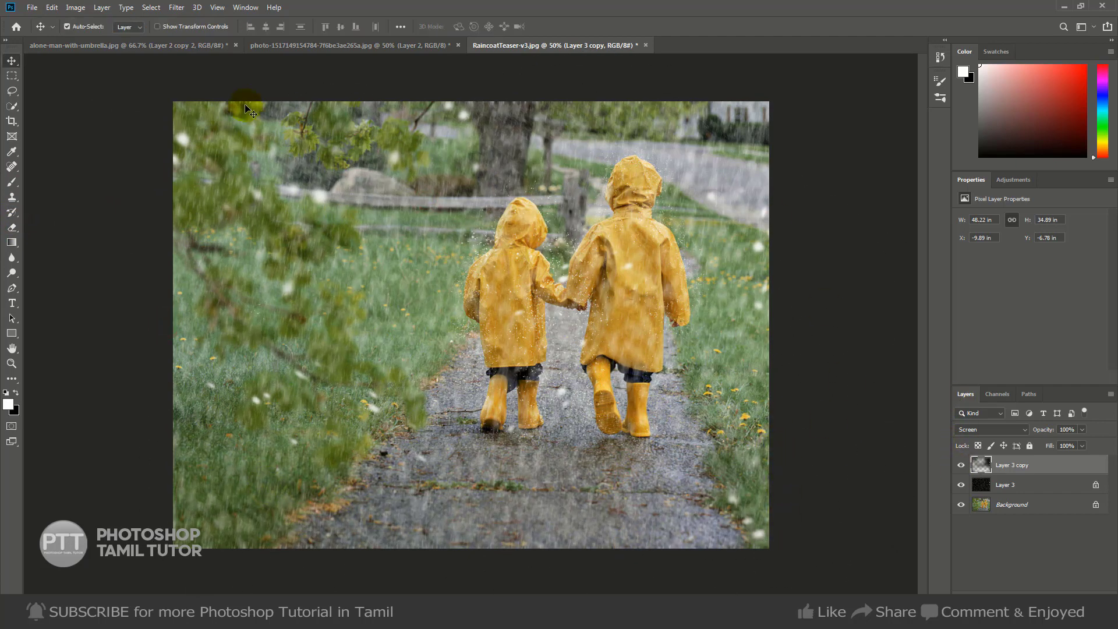
# Review the rain effect in the other two open photos and return to RaincoatTeaser-v3.jpg.
pyautogui.click(146, 46)
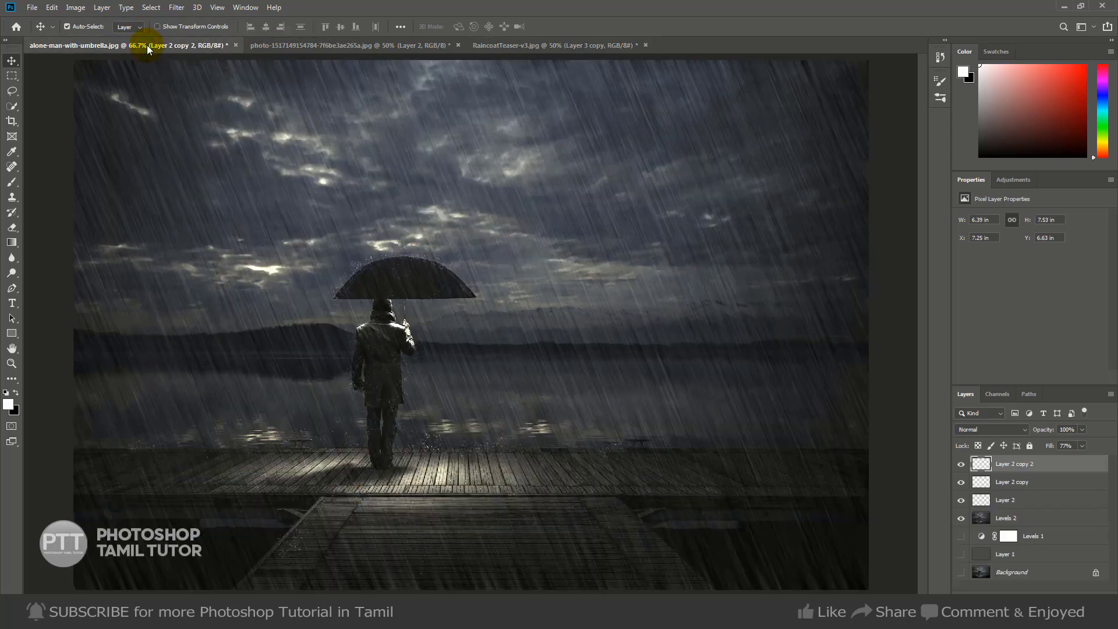
pyautogui.click(326, 44)
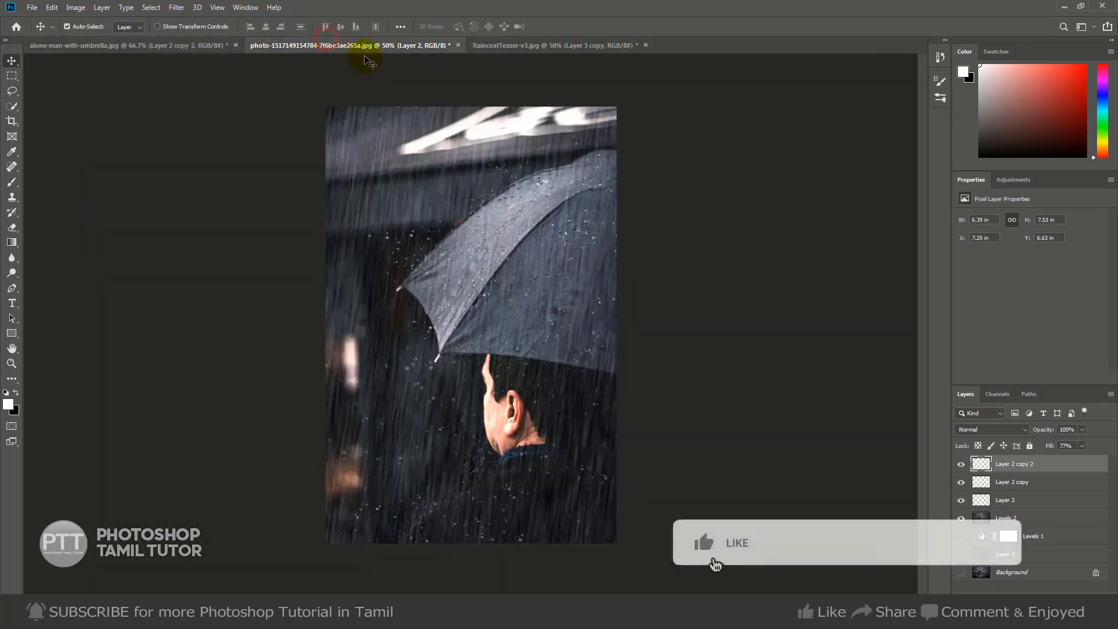
pyautogui.click(528, 48)
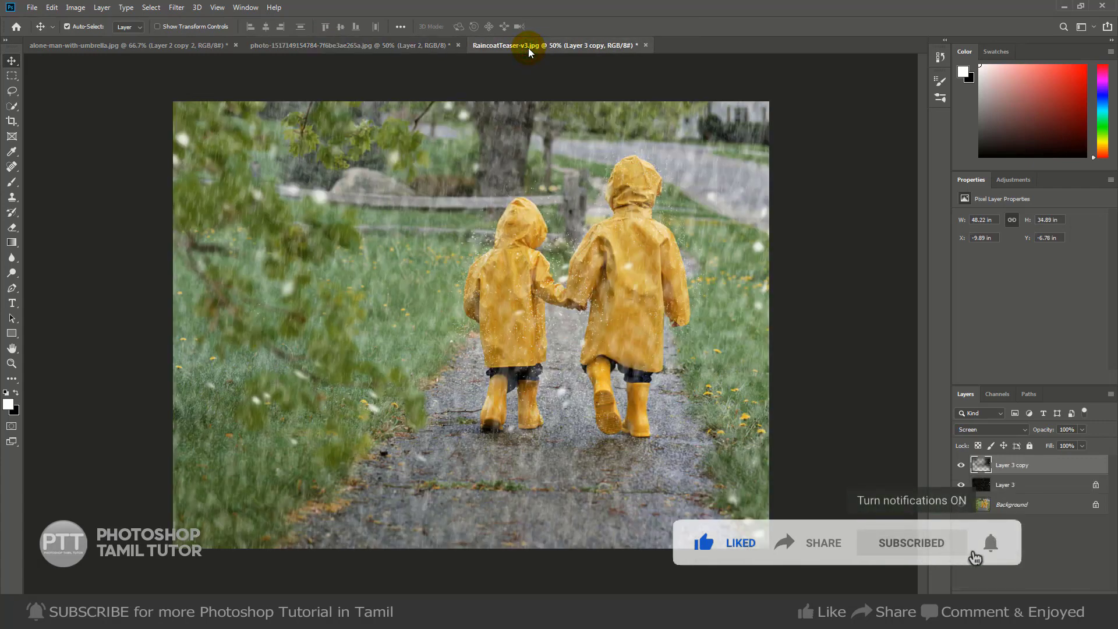